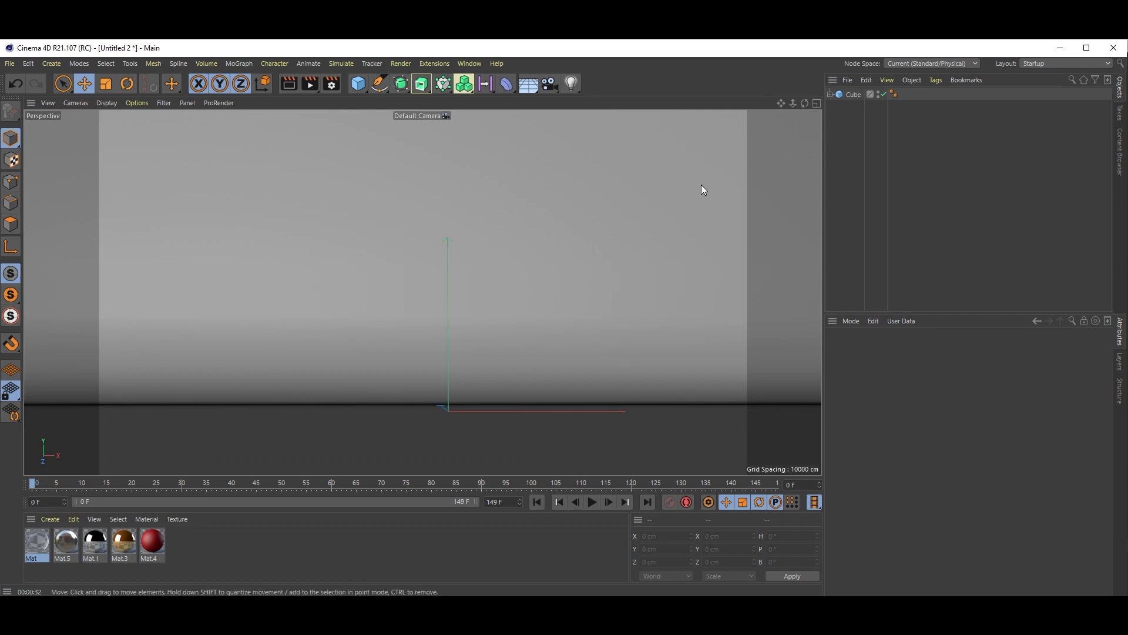
Add a Camera beside the flattened Cube backdrop and make it the active viewport camera
{"action": "left_click", "coordinate": [854, 95]}
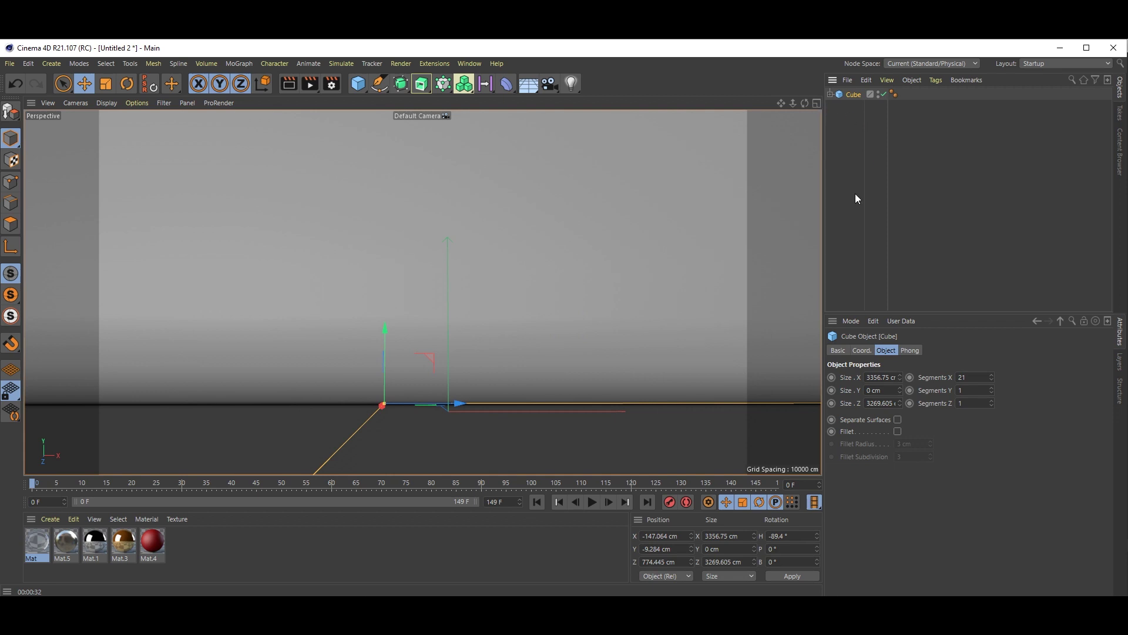
{"action": "left_click", "coordinate": [551, 86]}
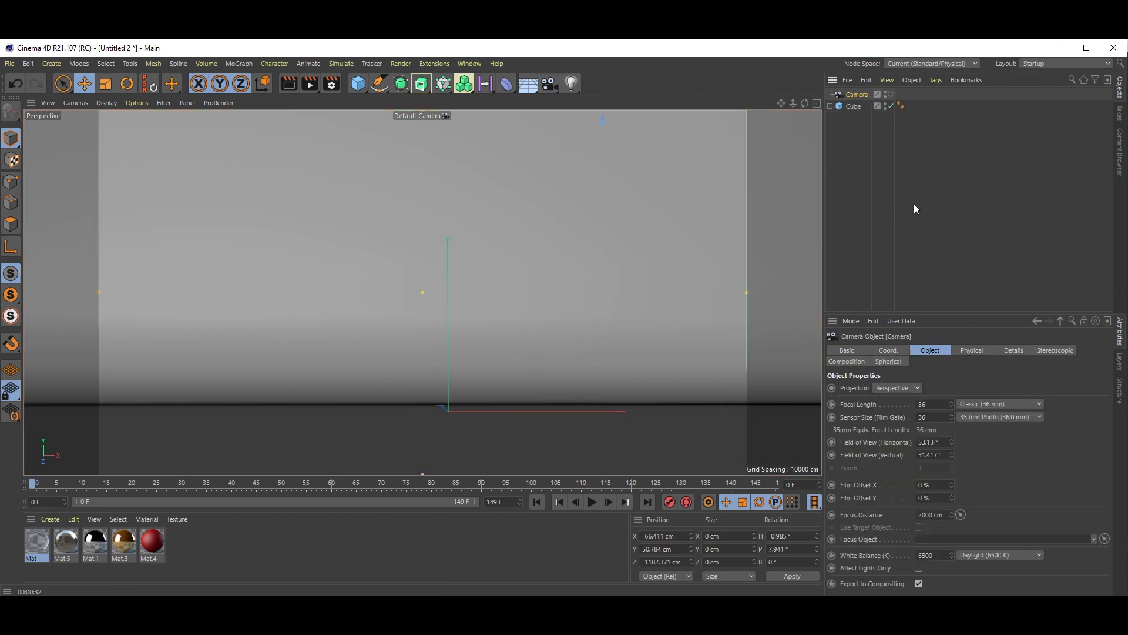
{"action": "left_click", "coordinate": [859, 214]}
{"action": "left_click_drag", "start_coordinate": [646, 312], "coordinate": [459, 347], "text": "alt"}
{"action": "middle_click_drag", "start_coordinate": [556, 337], "coordinate": [450, 359], "text": "alt"}
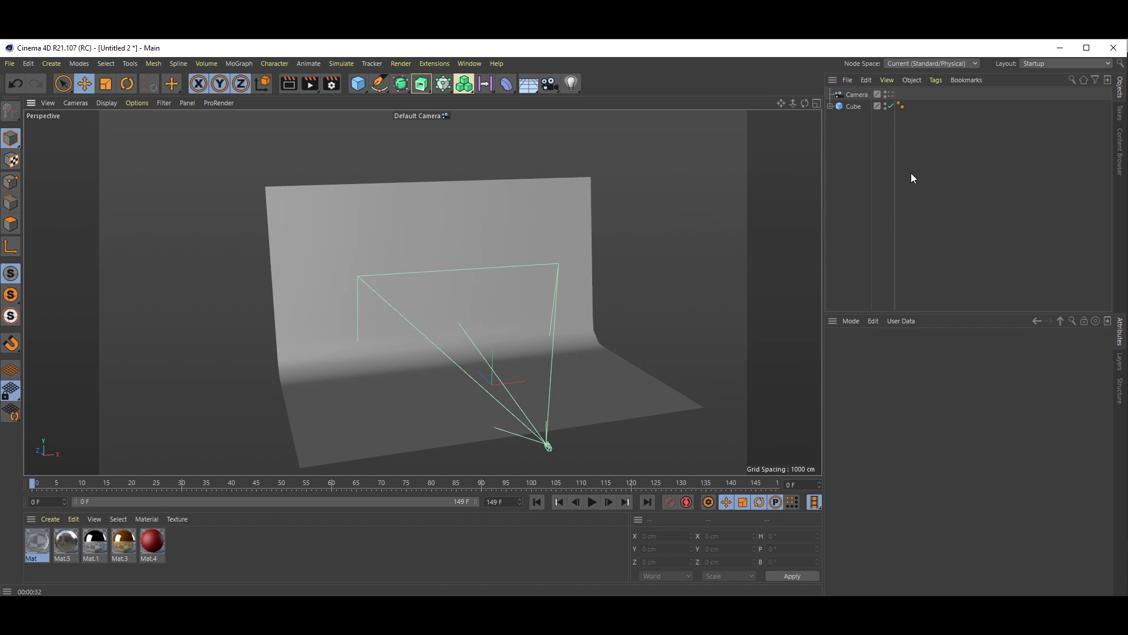
{"action": "left_click", "coordinate": [890, 95]}
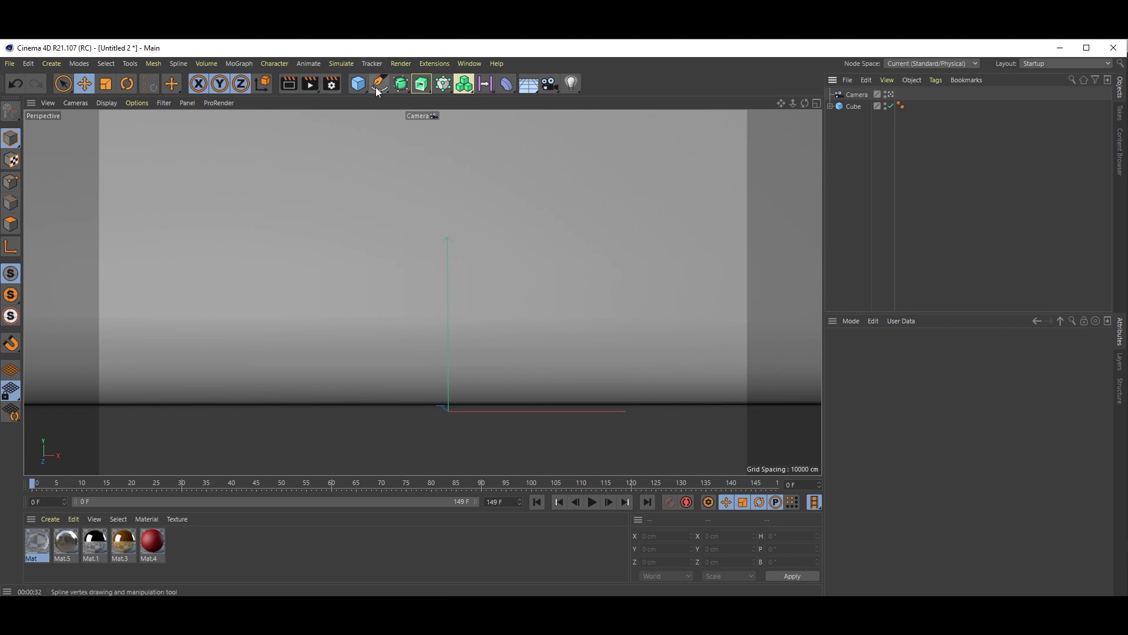
Add a Cylinder primitive with a 350 cm radius
{"action": "left_click", "coordinate": [357, 91]}
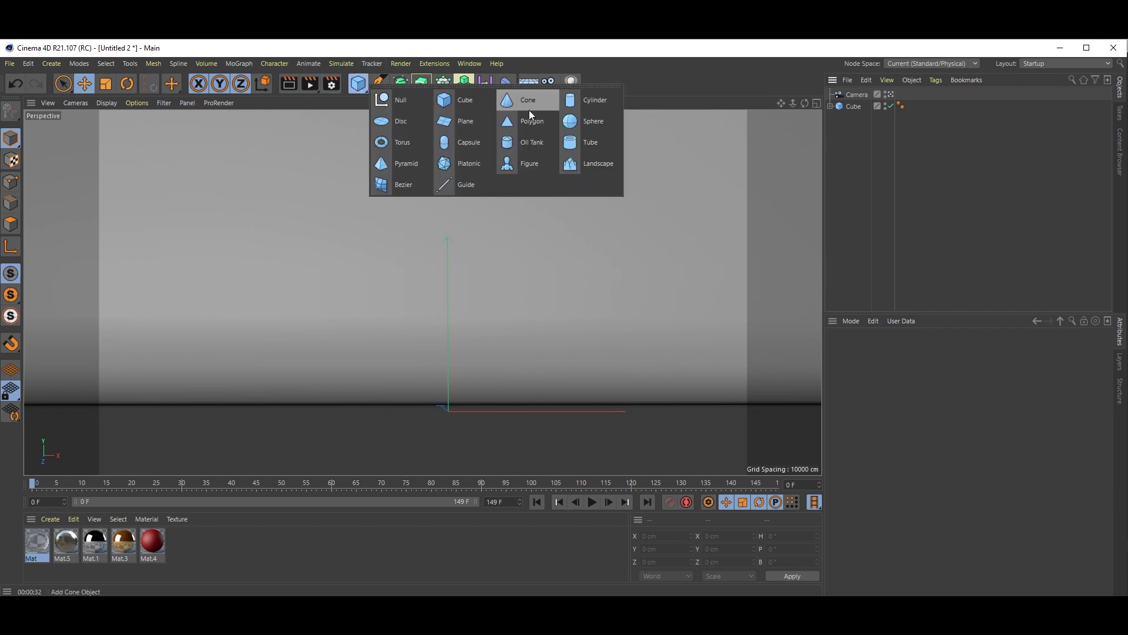
{"action": "left_click", "coordinate": [594, 101]}
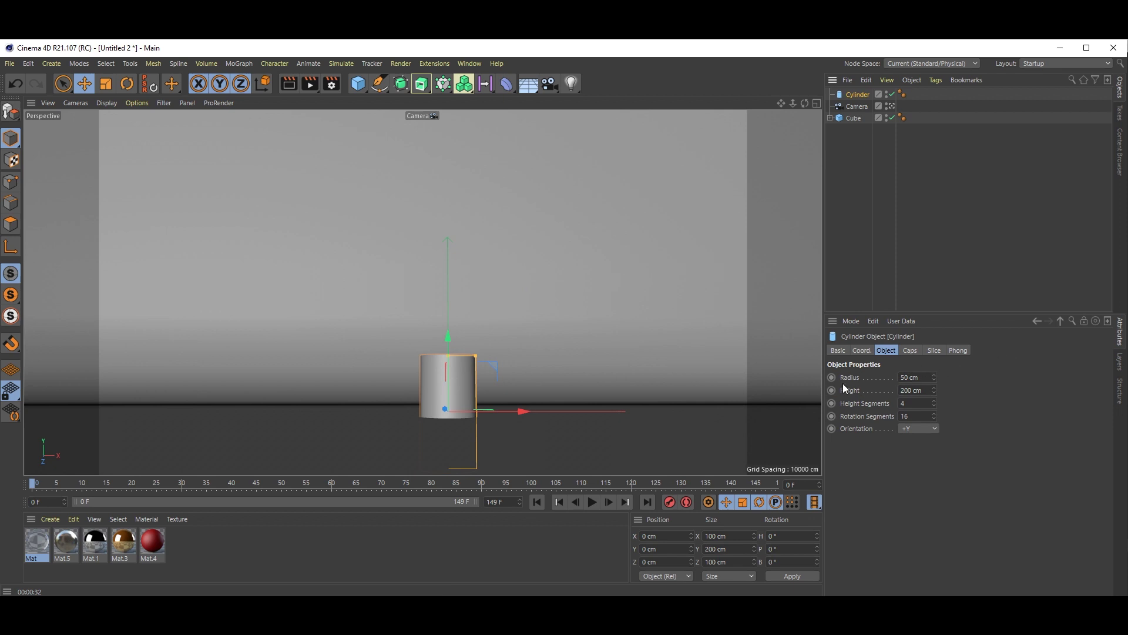
{"action": "left_click", "coordinate": [902, 378]}
{"action": "type", "text": "350"}
{"action": "key", "text": "Return"}
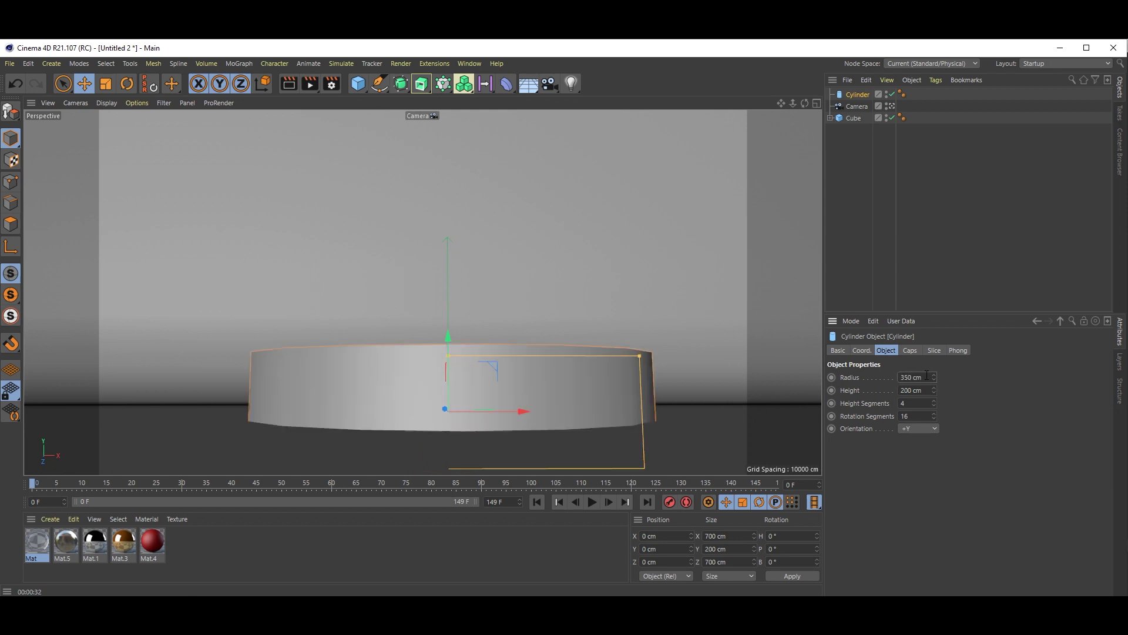
Give the cylinder 7 cm height, 150 rotation segments and filleted caps
{"action": "left_click", "coordinate": [928, 391]}
{"action": "scroll", "coordinate": [927, 391], "scroll_direction": "down", "scroll_amount": 1}
{"action": "key", "text": "Return"}
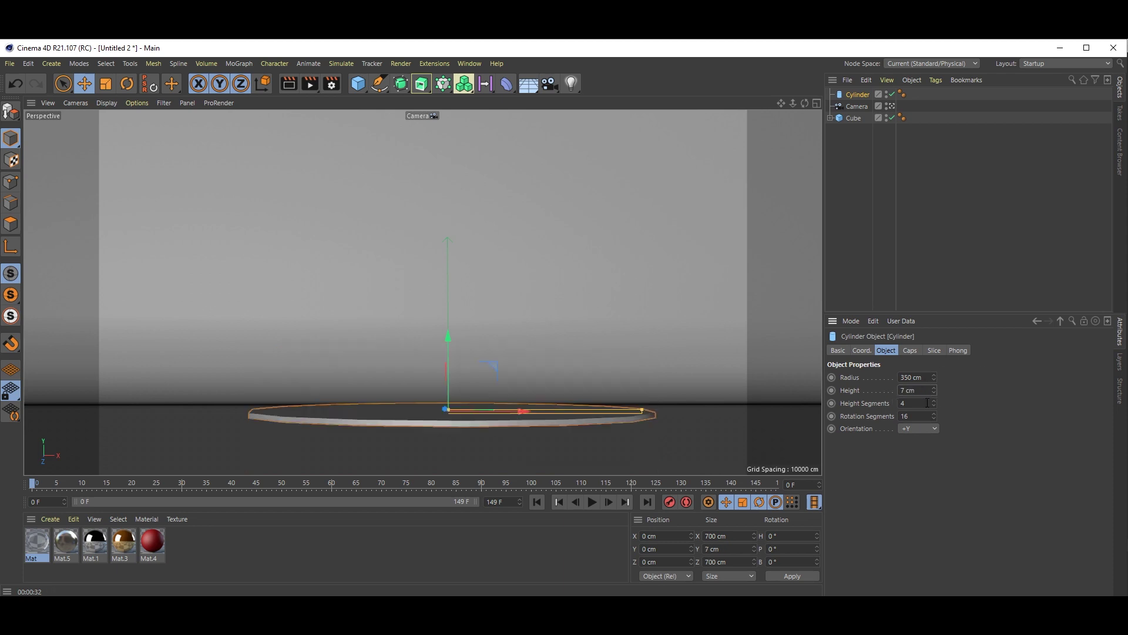
{"action": "double_click", "coordinate": [922, 416]}
{"action": "type", "text": "150"}
{"action": "key", "text": "Return"}
{"action": "left_click", "coordinate": [909, 349]}
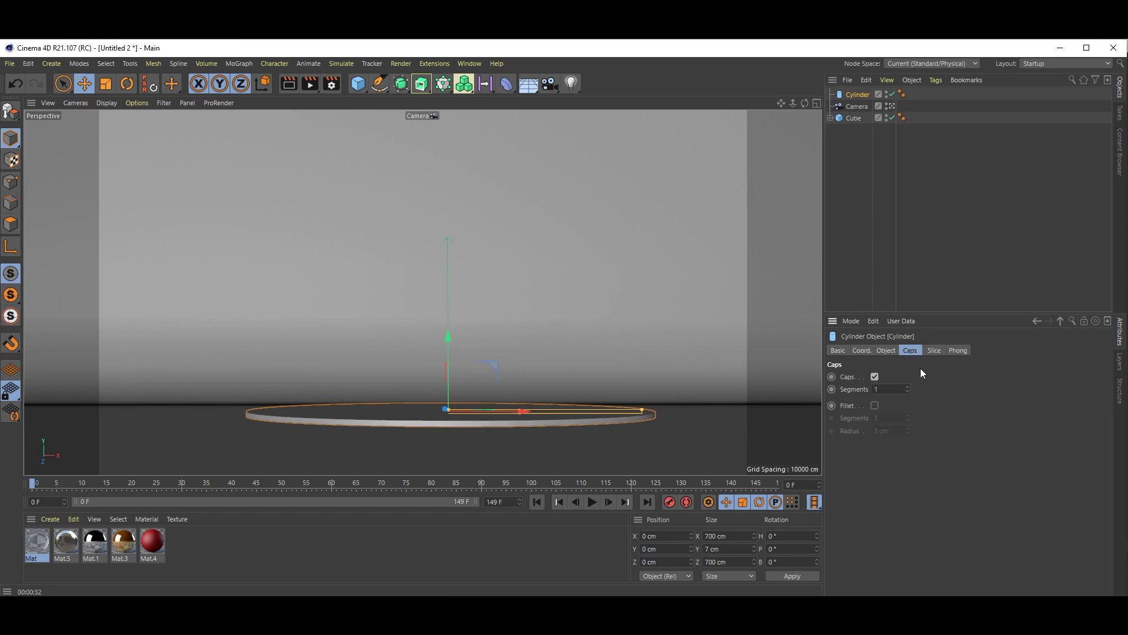
{"action": "left_click", "coordinate": [875, 406]}
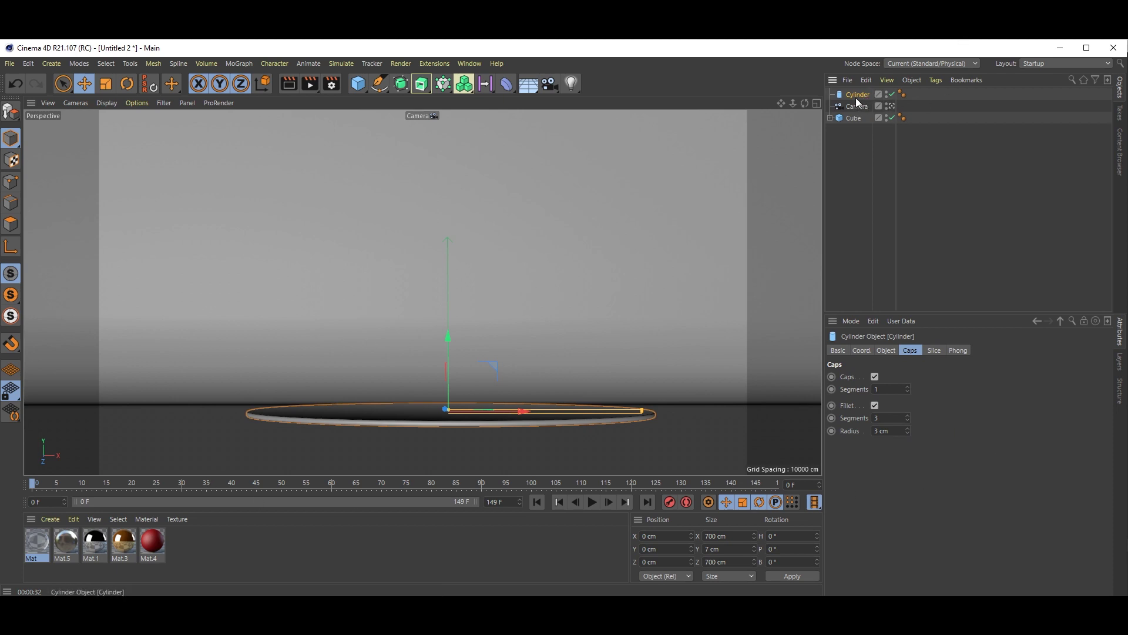
Duplicate the disc as Cylinder.1 with 345 cm radius and 20 cm height, raised slightly
{"action": "left_click_drag", "start_coordinate": [862, 101], "coordinate": [861, 101], "text": "ctrl"}
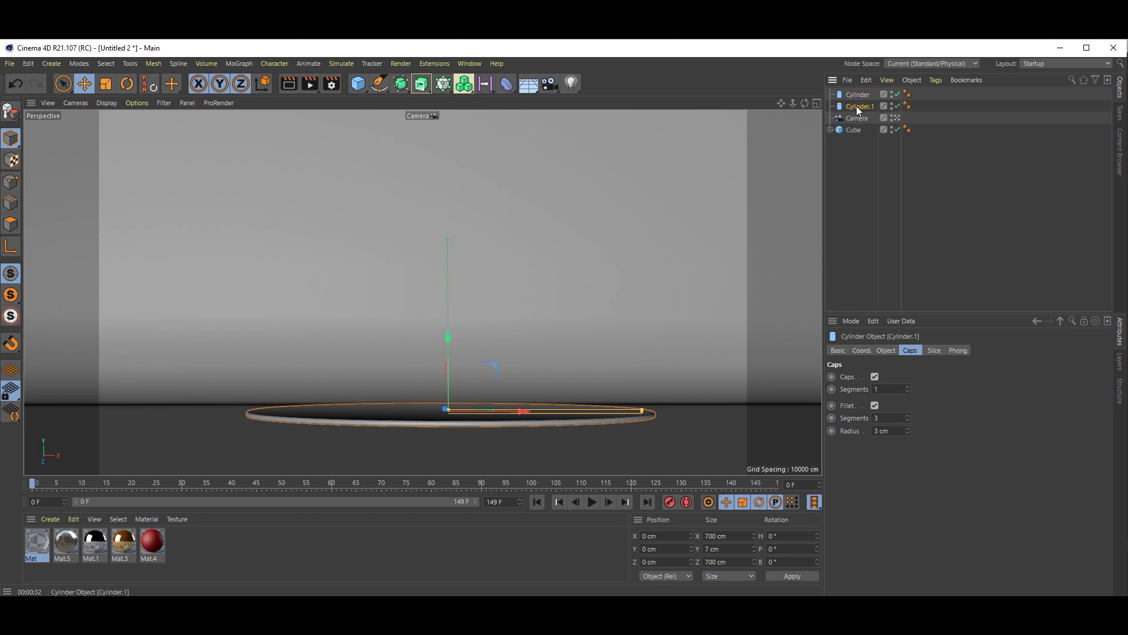
{"action": "left_click", "coordinate": [886, 351]}
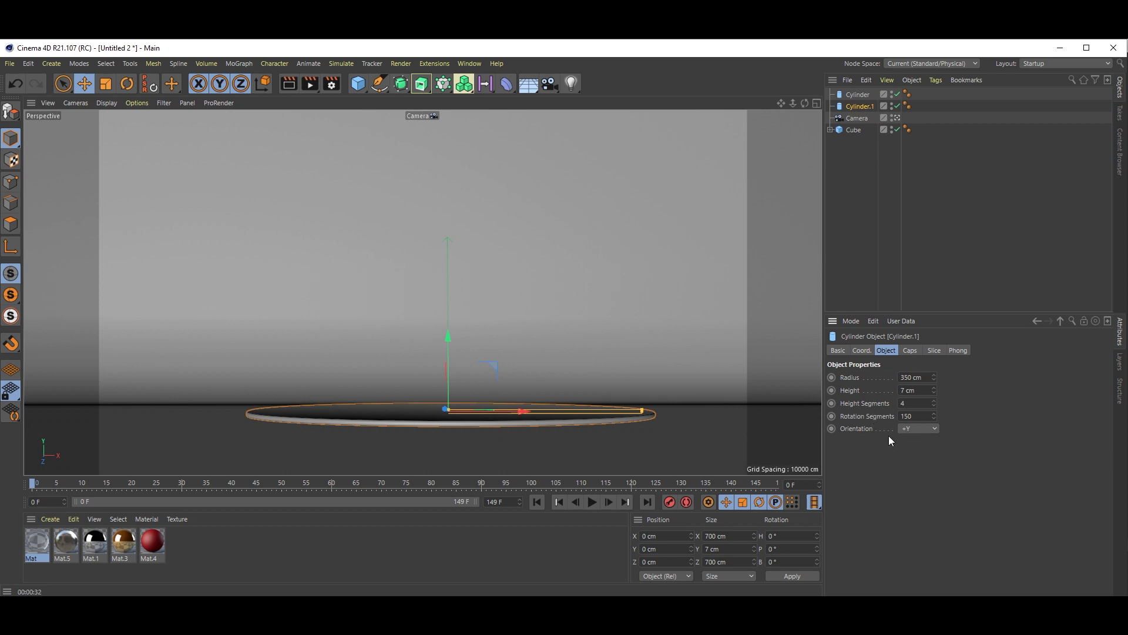
{"action": "left_click", "coordinate": [926, 377]}
{"action": "type", "text": "345"}
{"action": "key", "text": "Return"}
{"action": "left_click", "coordinate": [928, 390]}
{"action": "type", "text": "20"}
{"action": "key", "text": "Return"}
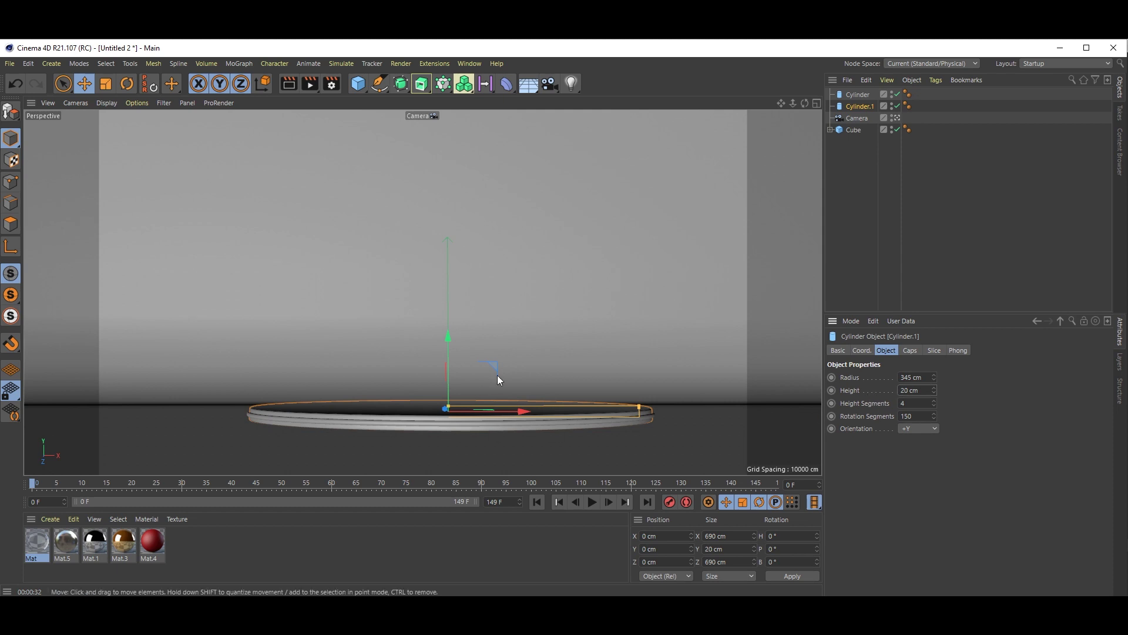
{"action": "left_click_drag", "start_coordinate": [449, 340], "coordinate": [449, 334]}
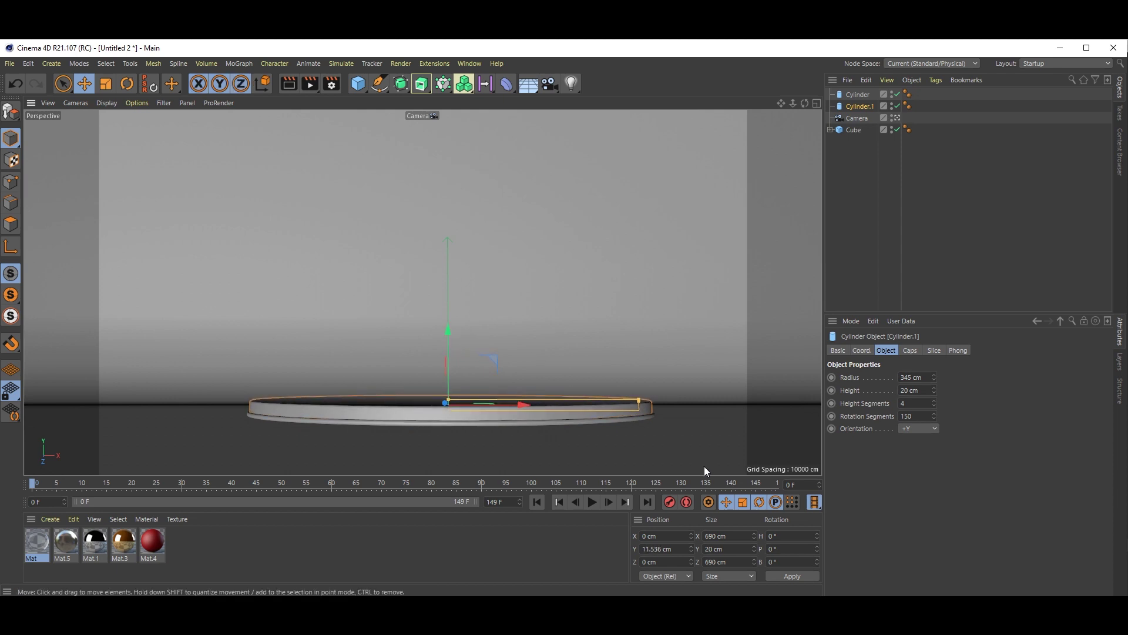
In the Front view, nudge Cylinder.1 up, then lower both cylinders to Y 2.385 cm
{"action": "middle_click", "coordinate": [717, 420]}
{"action": "middle_click", "coordinate": [682, 409]}
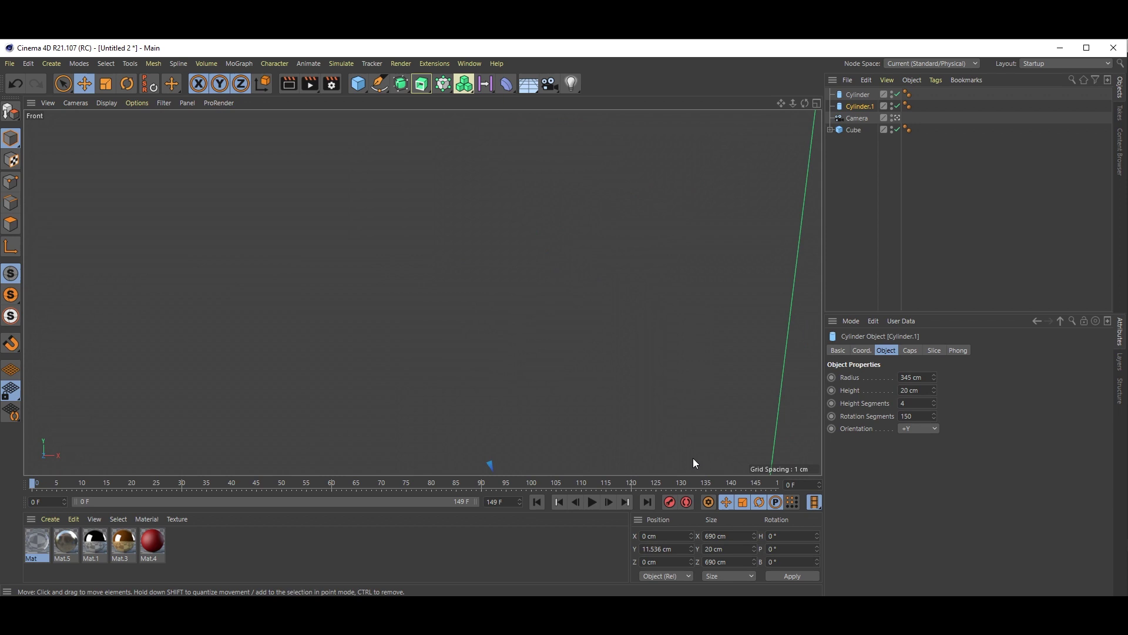
{"action": "scroll", "coordinate": [549, 408], "scroll_direction": "down", "scroll_amount": 6}
{"action": "scroll", "coordinate": [556, 274], "scroll_direction": "down", "scroll_amount": 2}
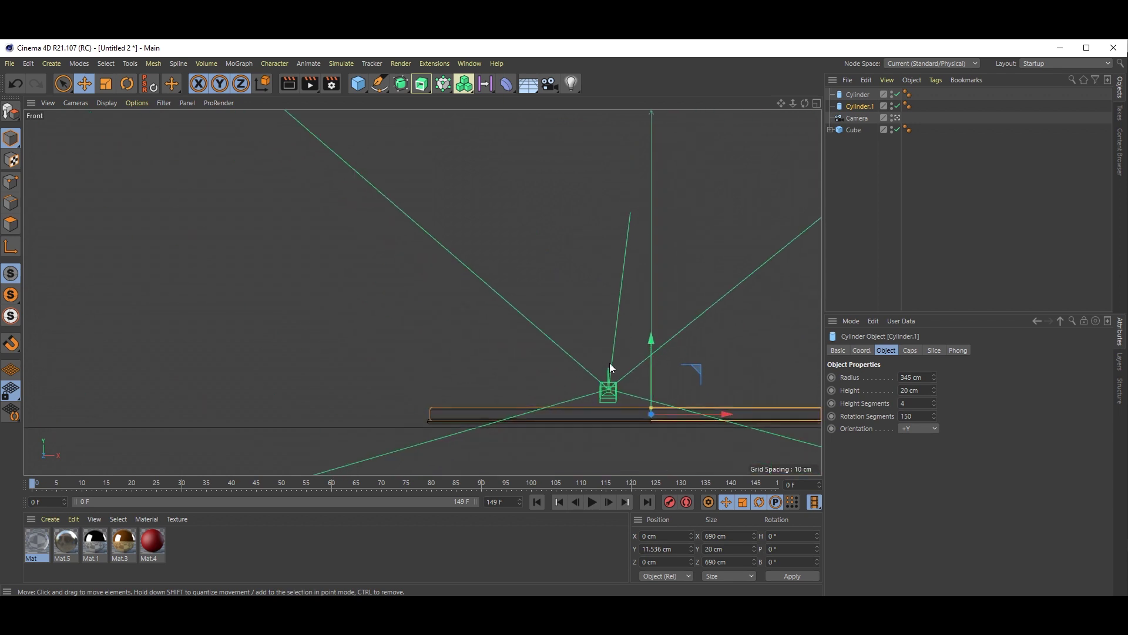
{"action": "scroll", "coordinate": [554, 312], "scroll_direction": "up", "scroll_amount": 2}
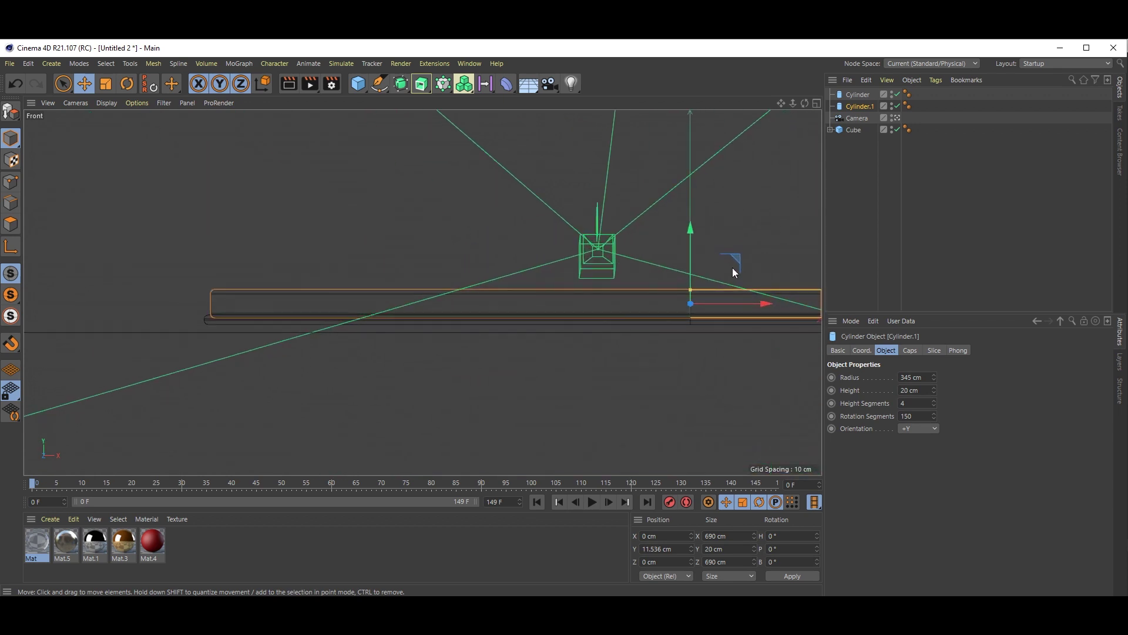
{"action": "left_click_drag", "start_coordinate": [693, 225], "coordinate": [688, 224]}
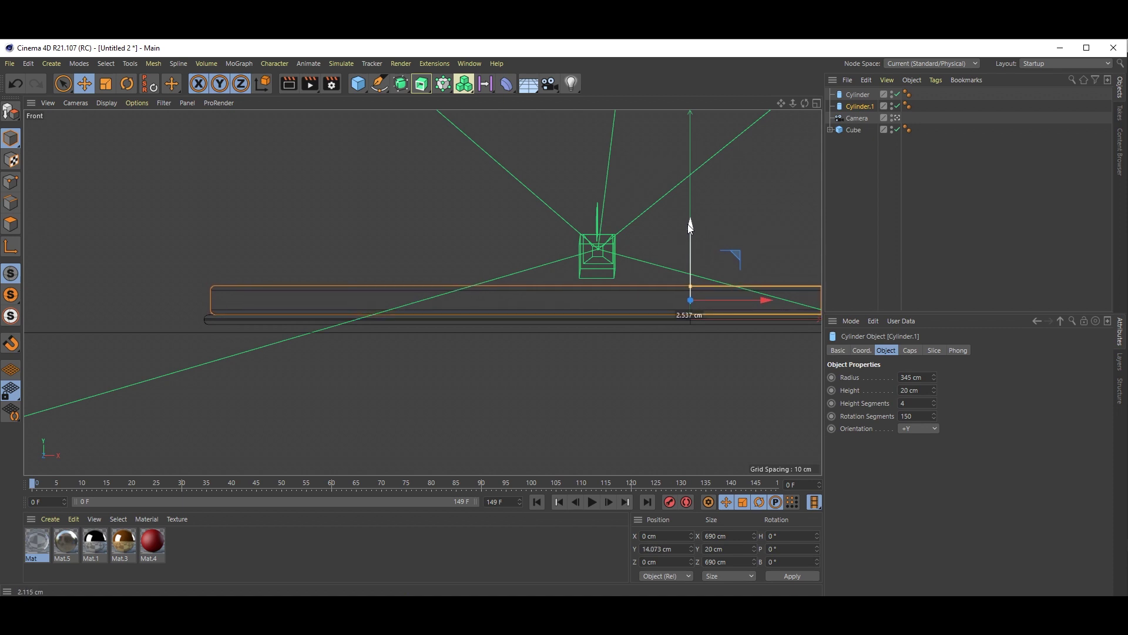
{"action": "left_click", "coordinate": [858, 94], "text": "ctrl"}
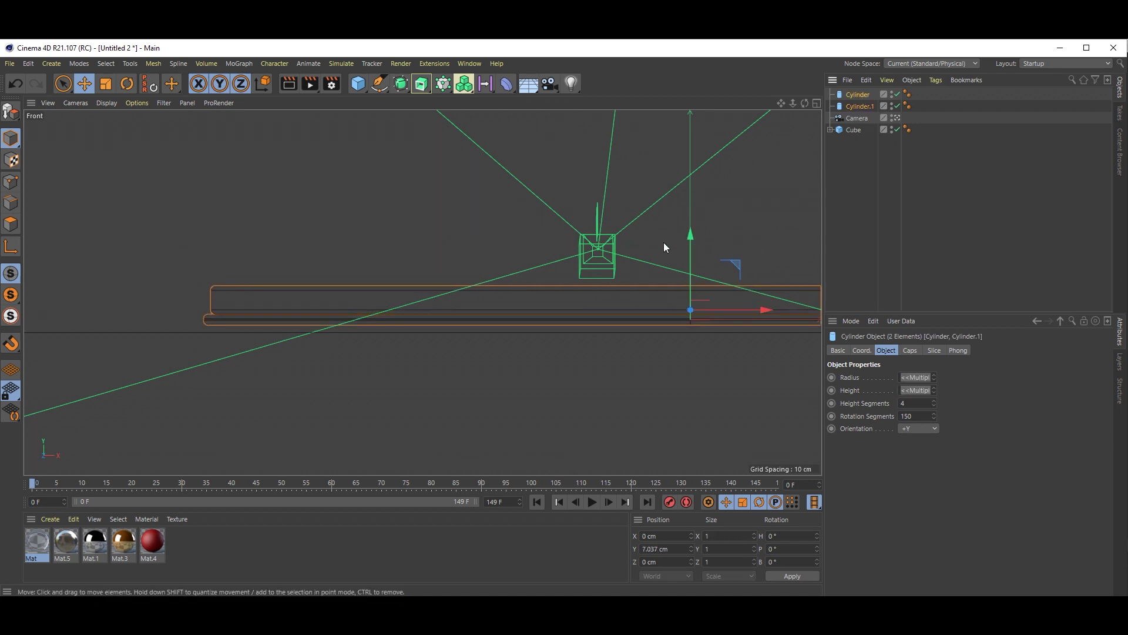
{"action": "left_click_drag", "start_coordinate": [689, 234], "coordinate": [690, 241]}
{"action": "middle_click", "coordinate": [667, 244]}
{"action": "middle_click", "coordinate": [234, 259]}
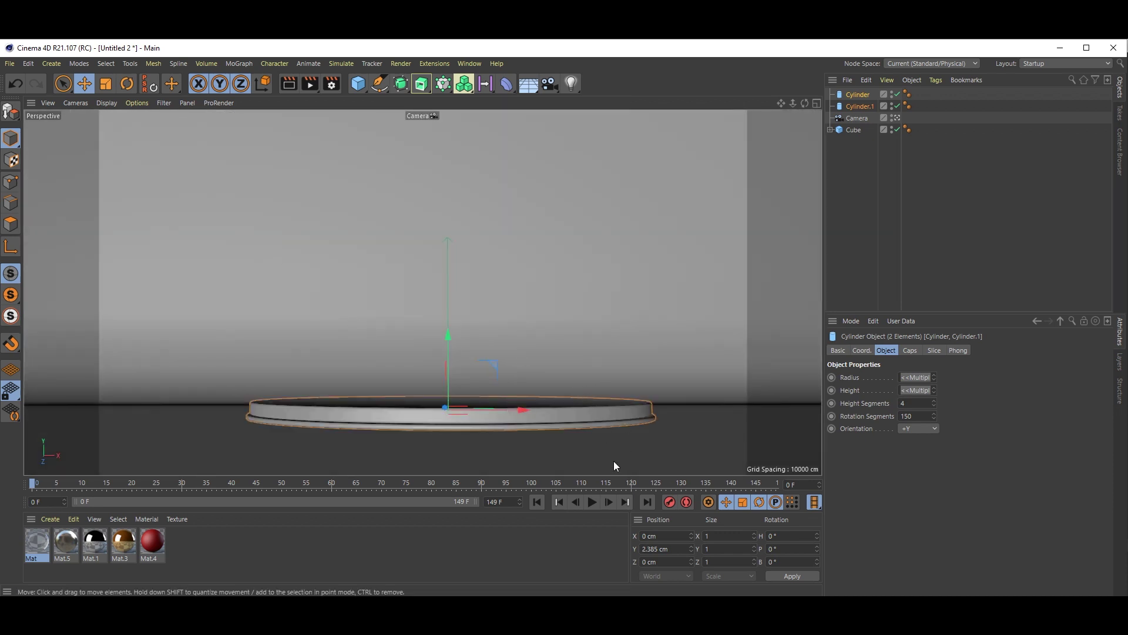
Add a Helix spline laid flat on the XZ plane
{"action": "left_click", "coordinate": [854, 255]}
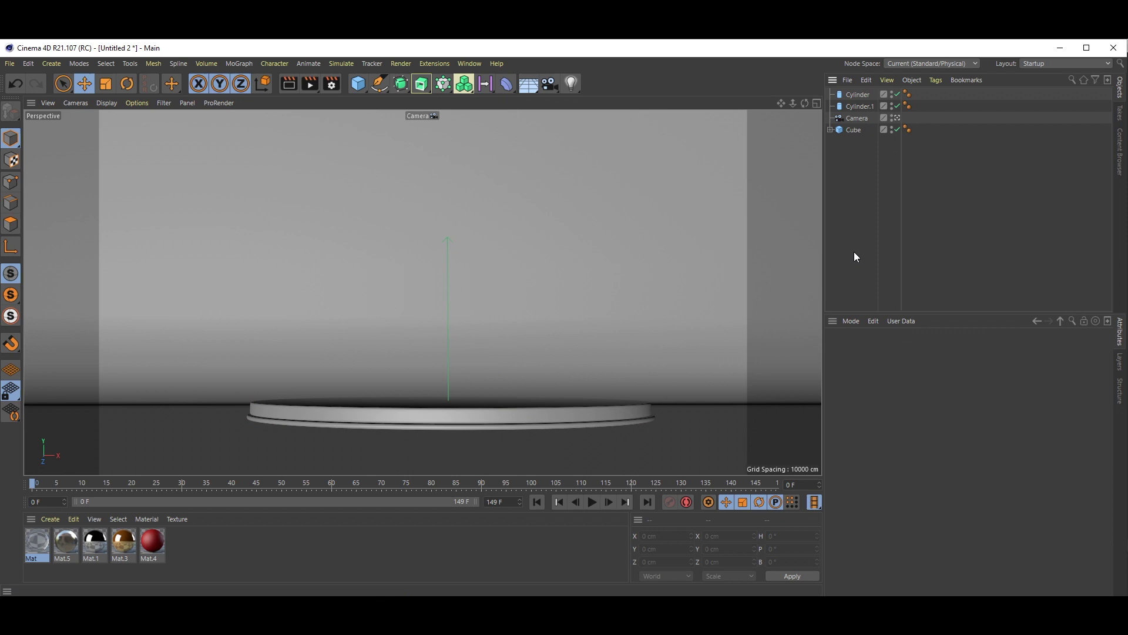
{"action": "left_click", "coordinate": [381, 84]}
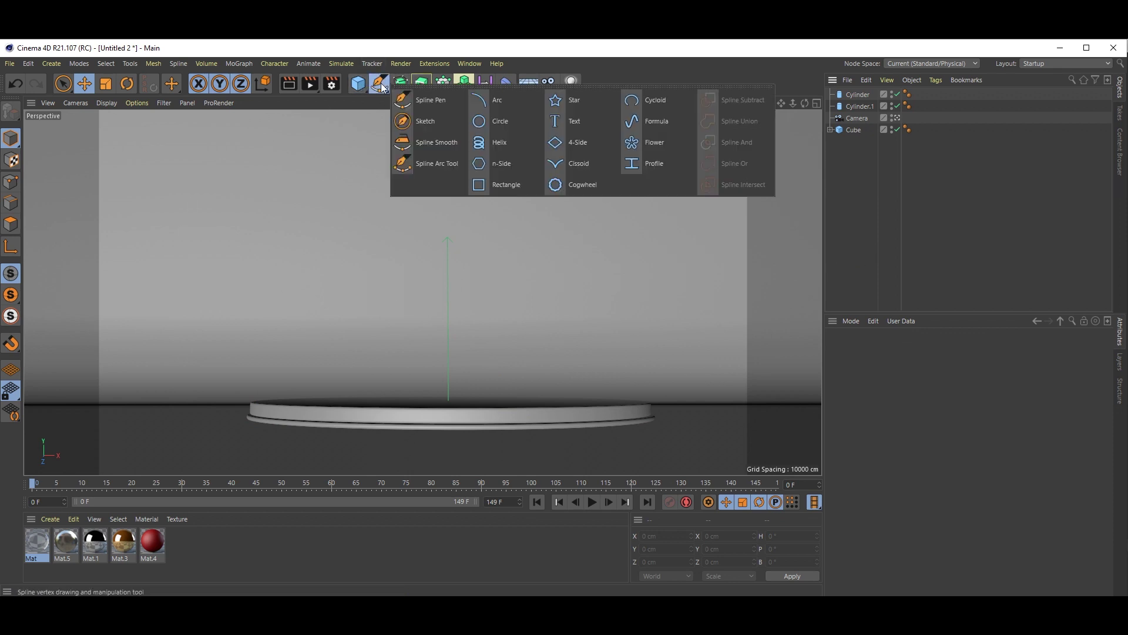
{"action": "left_click", "coordinate": [504, 142]}
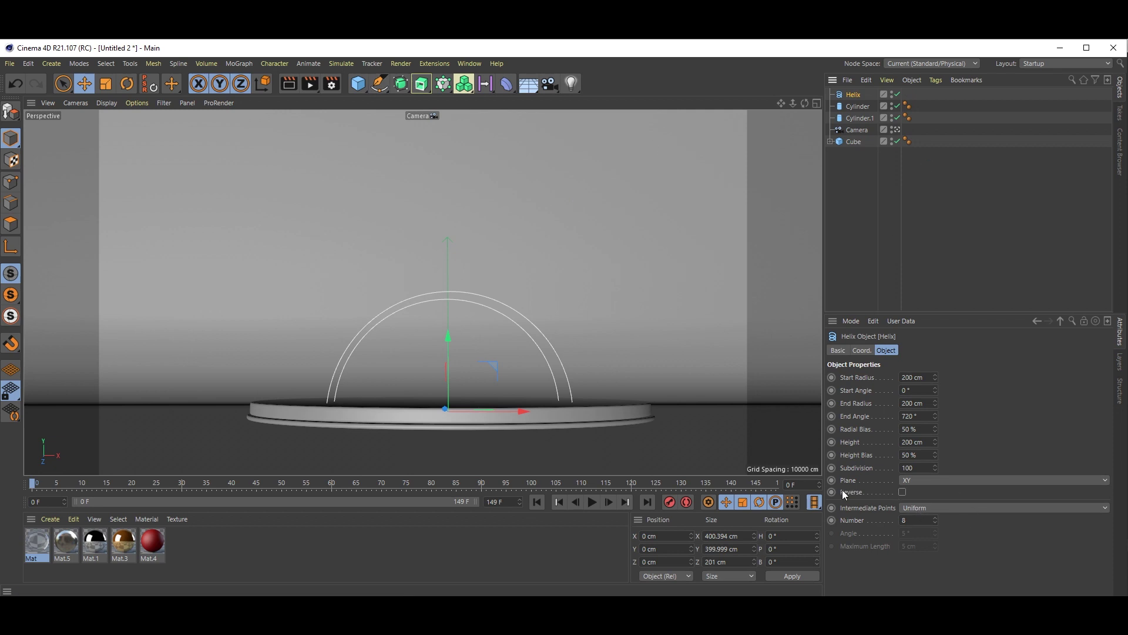
{"action": "left_click", "coordinate": [927, 483]}
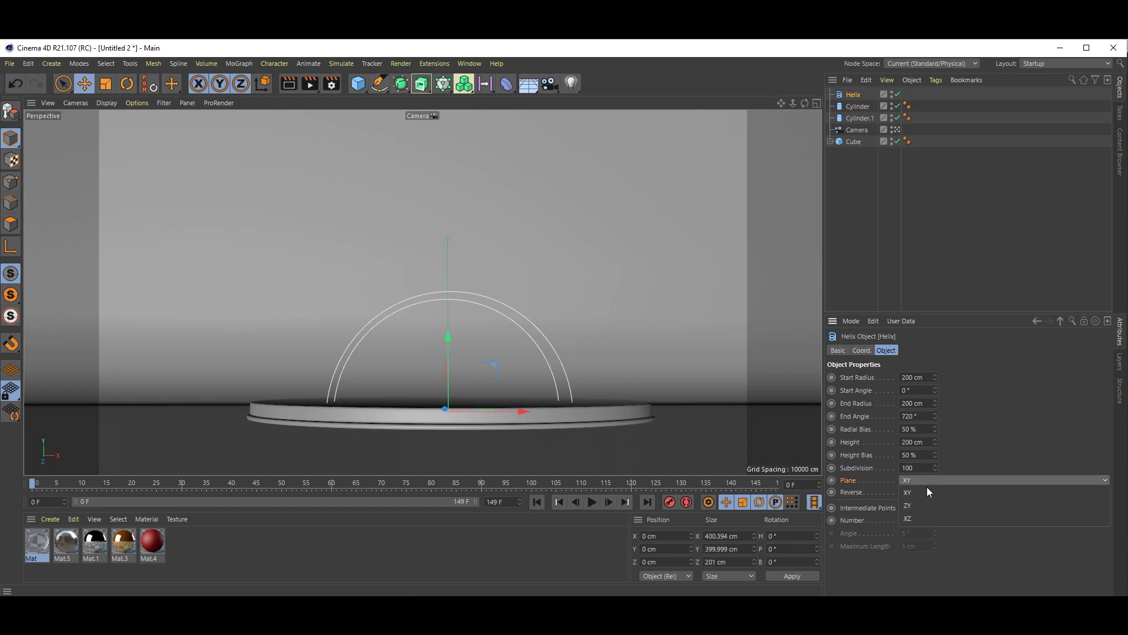
{"action": "left_click", "coordinate": [921, 517]}
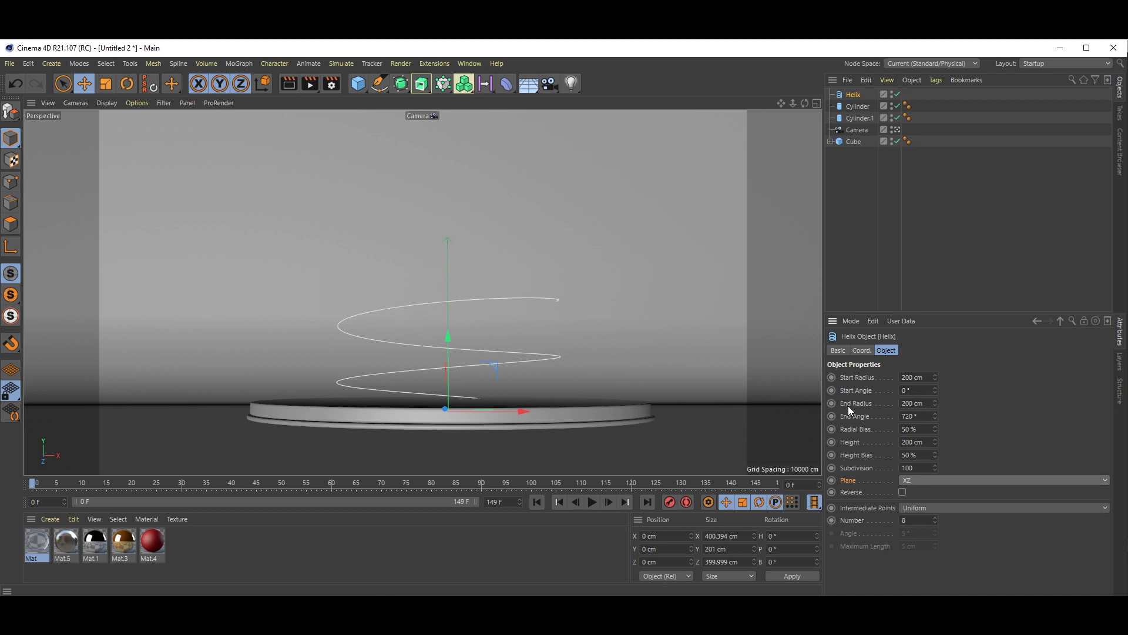
Set the helix's End Radius to 130 cm and End Angle to 1260°
{"action": "left_click", "coordinate": [927, 404]}
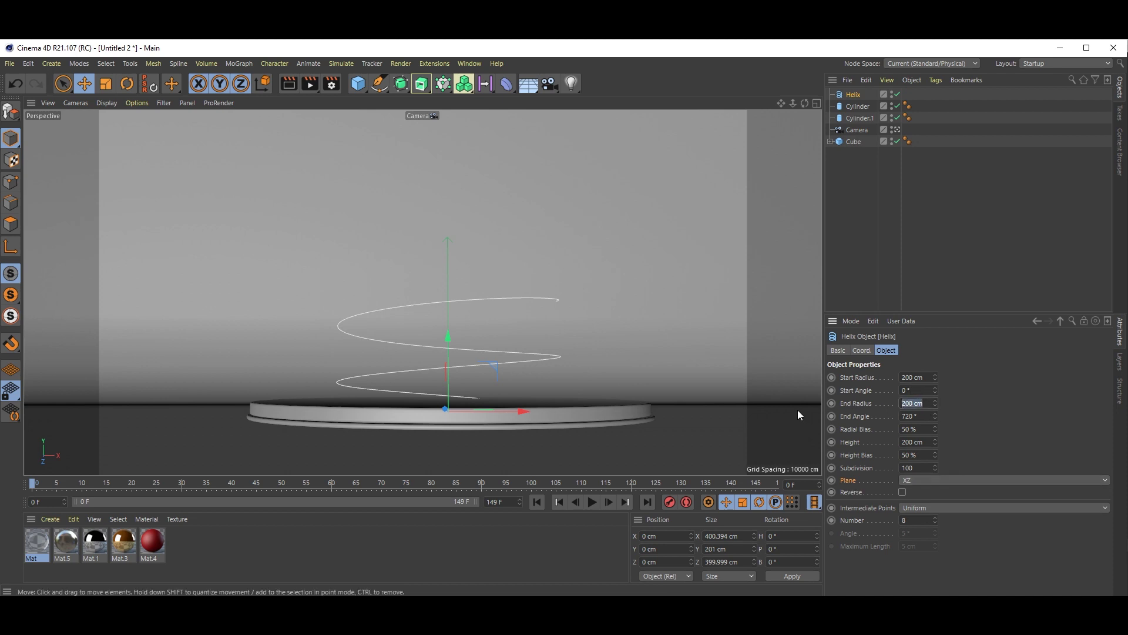
{"action": "type", "text": "130"}
{"action": "key", "text": "Return"}
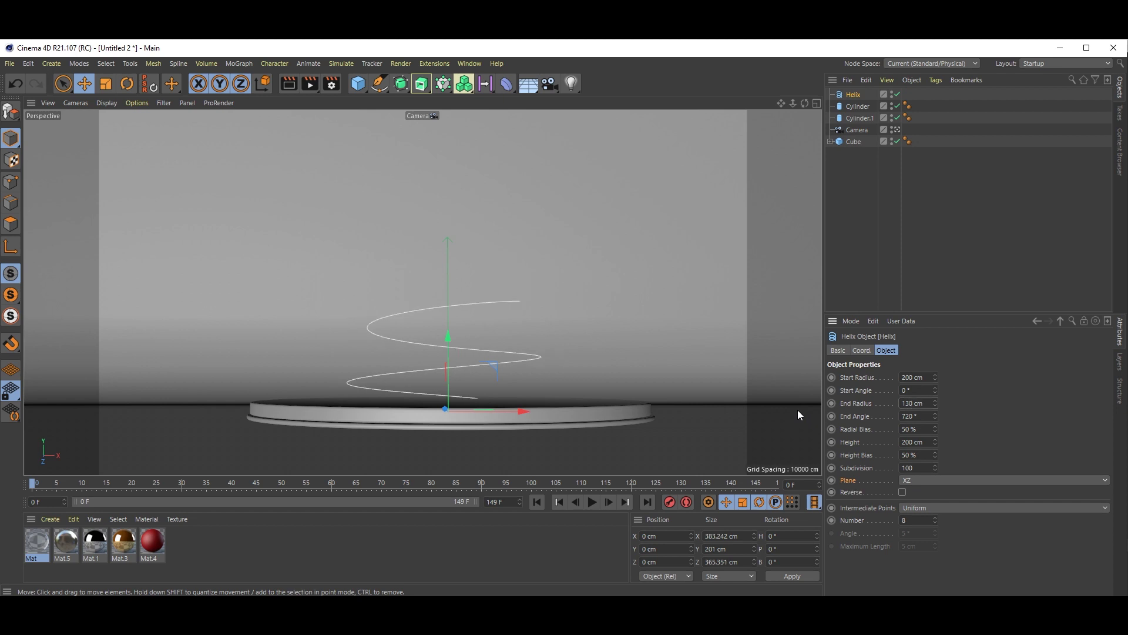
{"action": "left_click", "coordinate": [926, 416]}
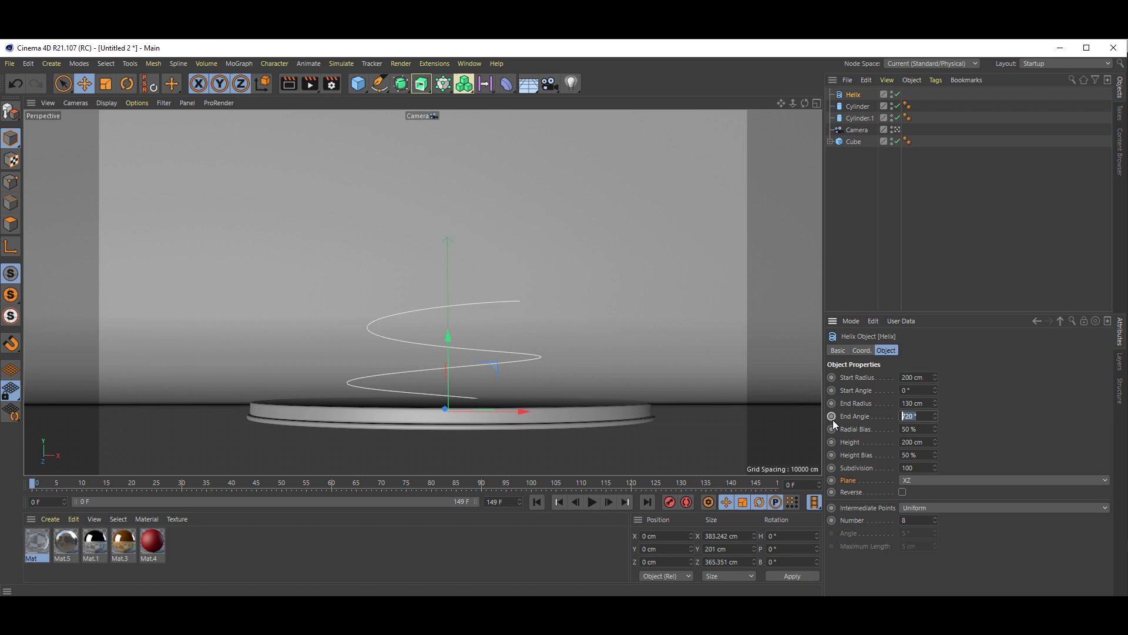
{"action": "type", "text": "1260"}
{"action": "key", "text": "Return"}
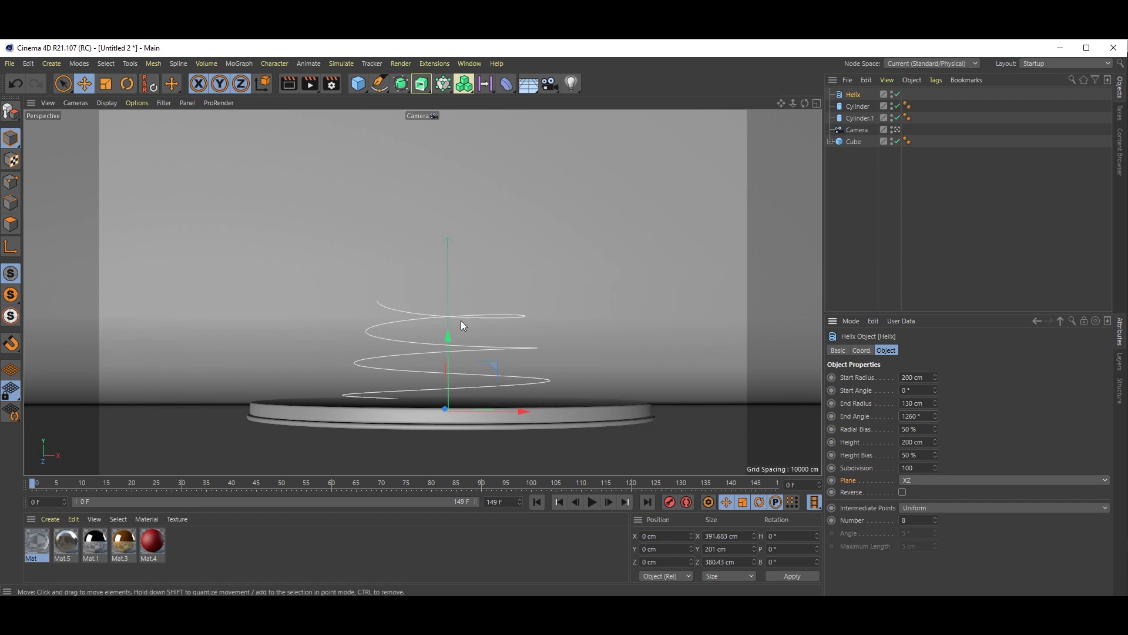
Add a Taper deformer and rotate its pitch (R.P) to 180°
{"action": "left_click", "coordinate": [511, 84]}
{"action": "left_click", "coordinate": [784, 103]}
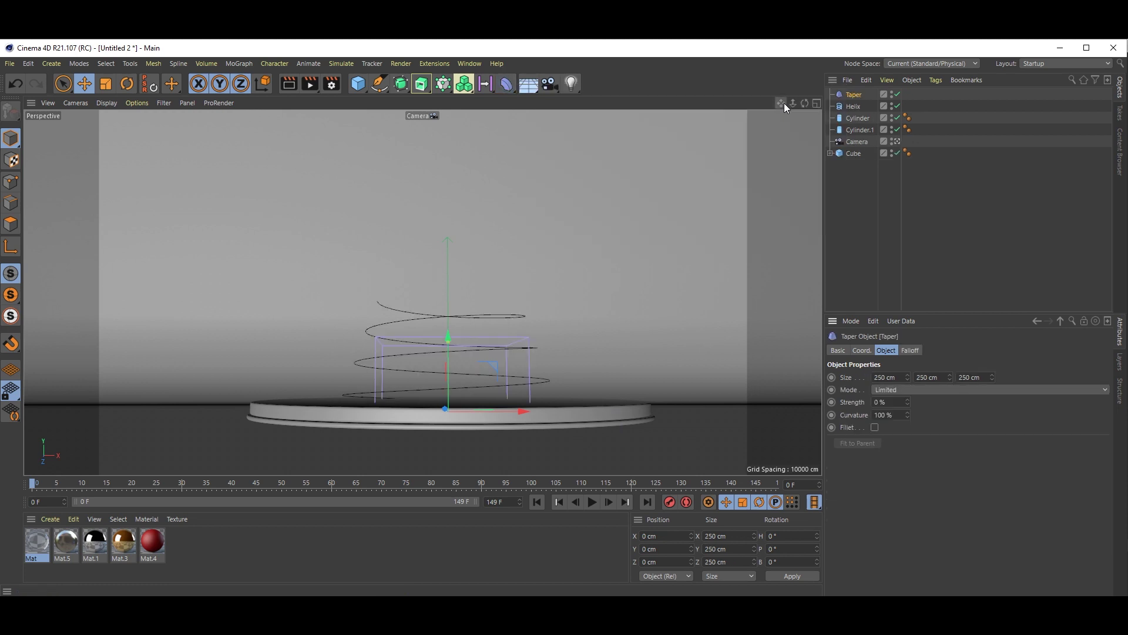
{"action": "left_click", "coordinate": [862, 350]}
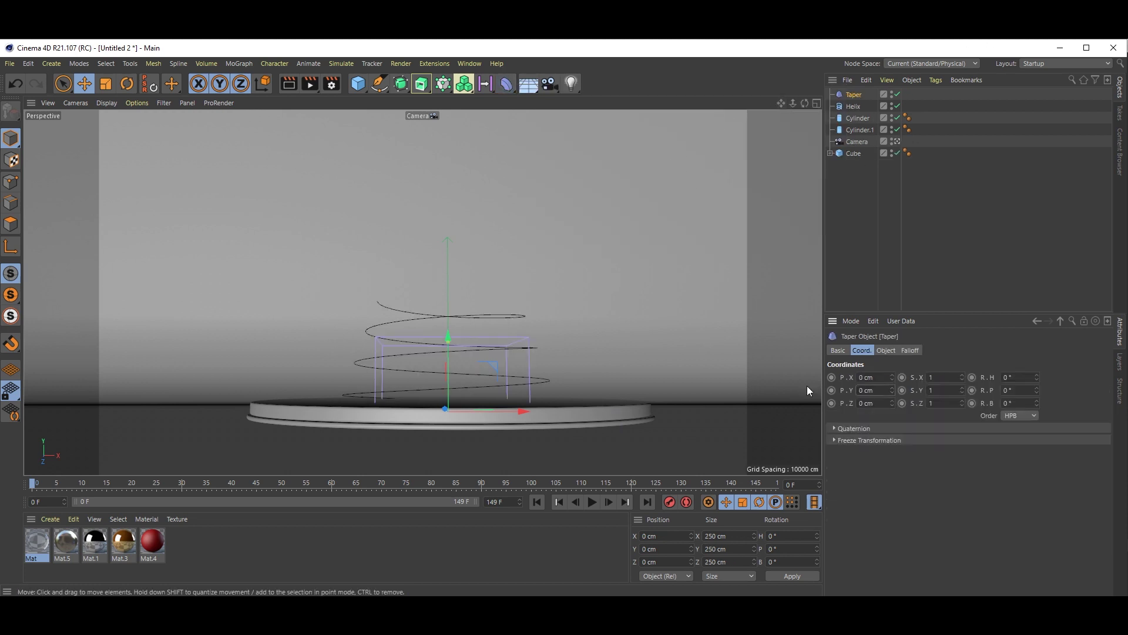
{"action": "left_click", "coordinate": [1020, 389]}
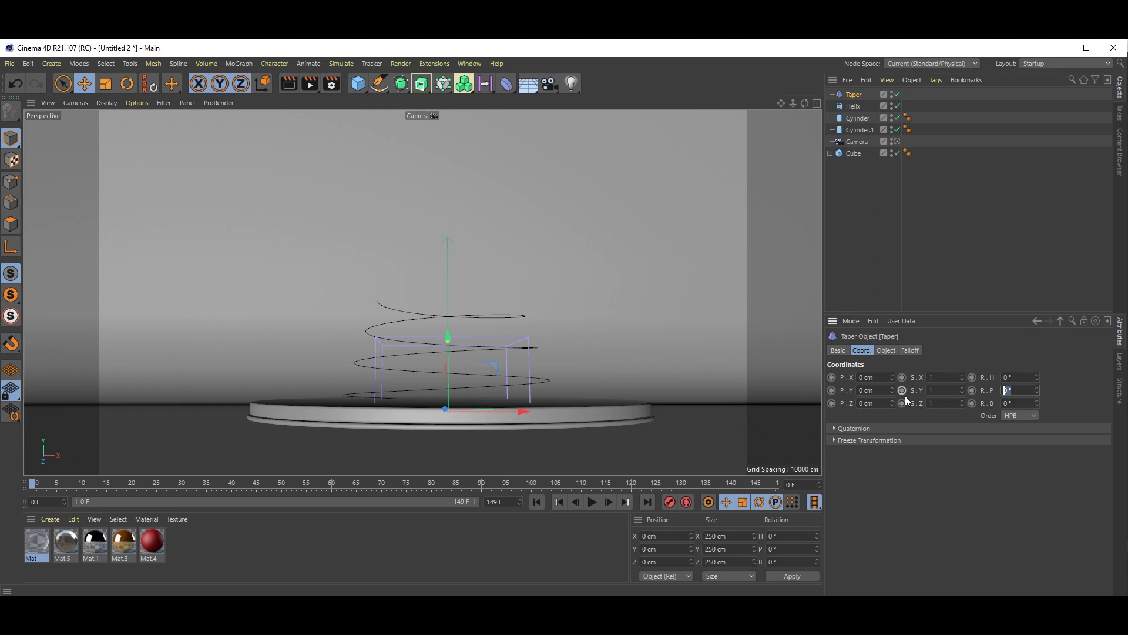
{"action": "type", "text": "180"}
{"action": "key", "text": "Return"}
Set the Taper's Strength to 100%
{"action": "left_click", "coordinate": [886, 350]}
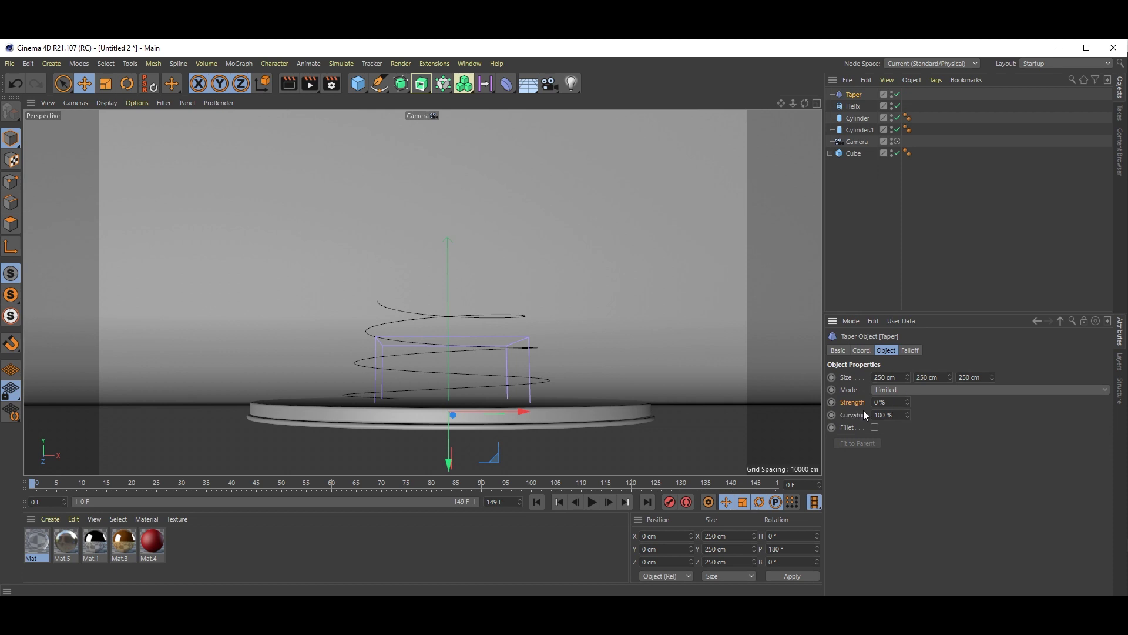
{"action": "left_click", "coordinate": [880, 402]}
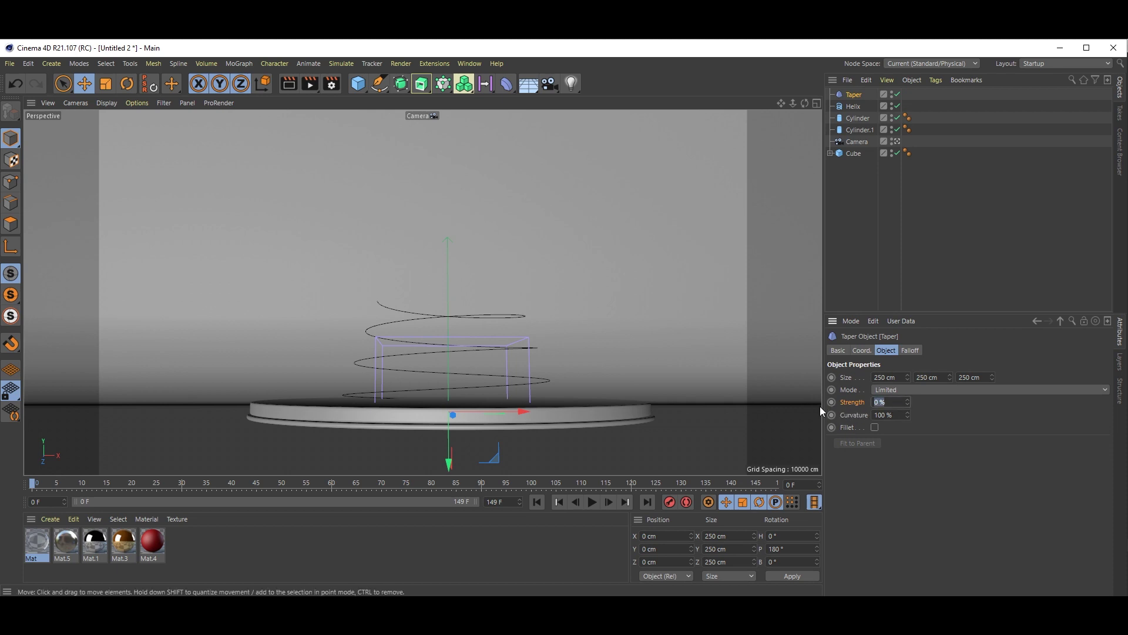
{"action": "type", "text": "100"}
{"action": "key", "text": "Return"}
Hide the Cube and Cylinder.1, and raise the Taper to Y 175 cm
{"action": "left_click", "coordinate": [897, 153]}
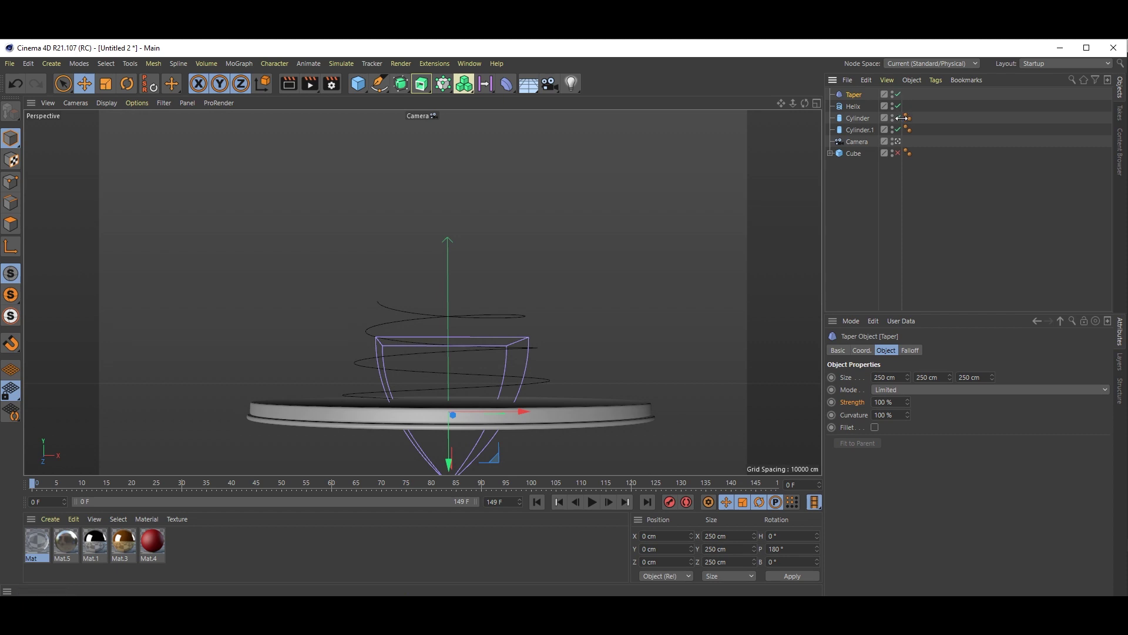
{"action": "left_click", "coordinate": [898, 129]}
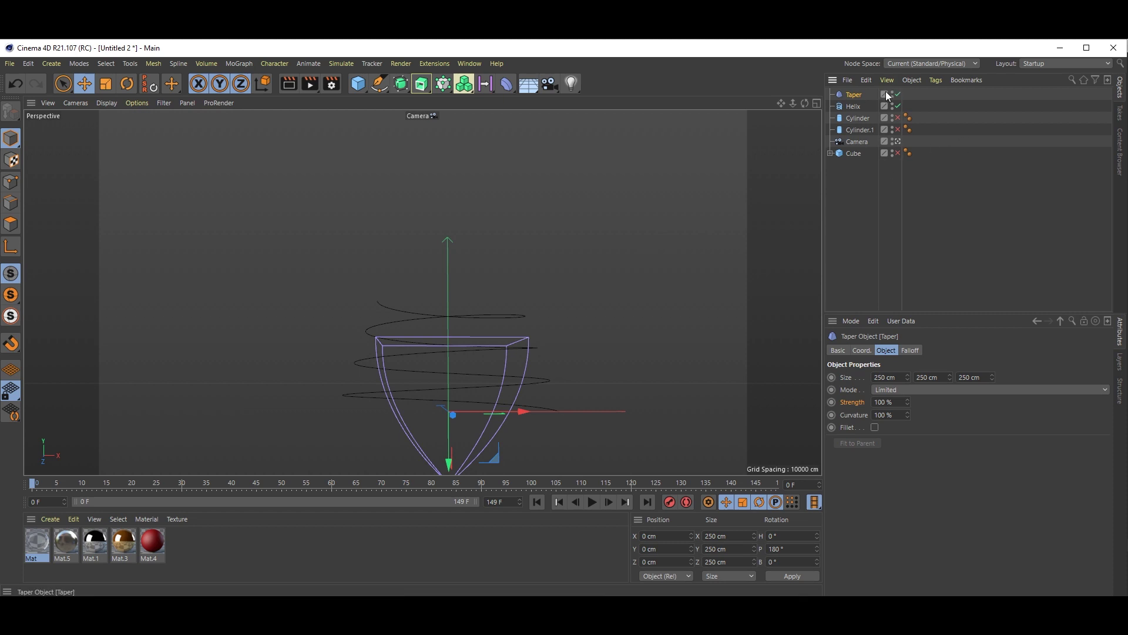
{"action": "left_click", "coordinate": [862, 350]}
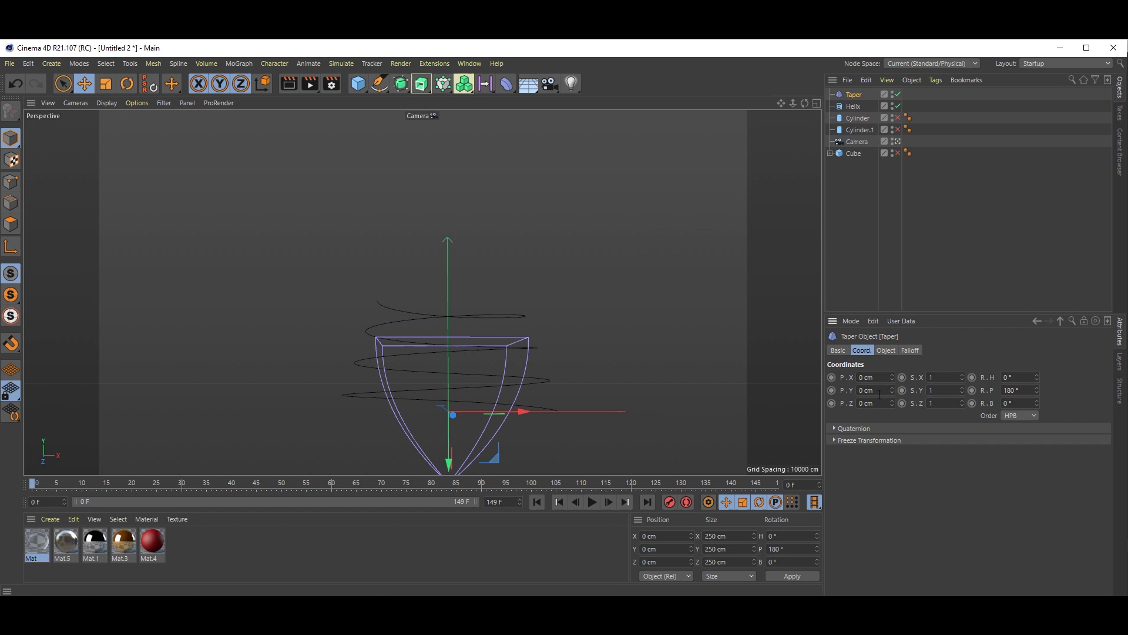
{"action": "left_click_drag", "start_coordinate": [876, 390], "coordinate": [829, 404]}
{"action": "type", "text": "175"}
{"action": "key", "text": "Return"}
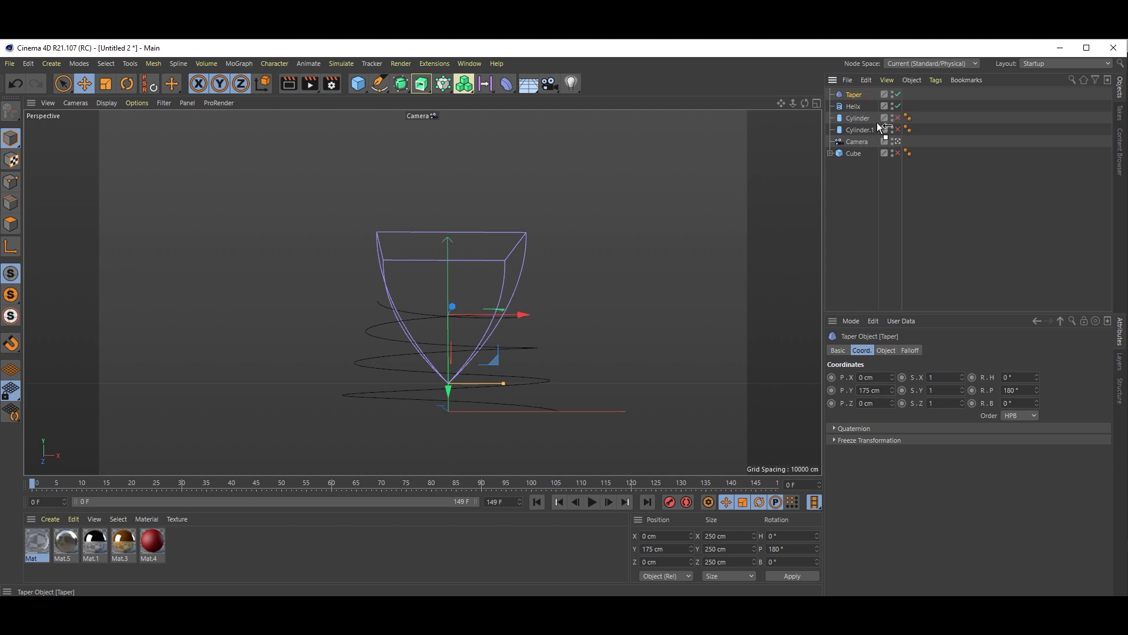
Make the Taper a child of the Helix and orbit to view the narrowed spiral
{"action": "left_click_drag", "start_coordinate": [864, 102], "coordinate": [855, 107]}
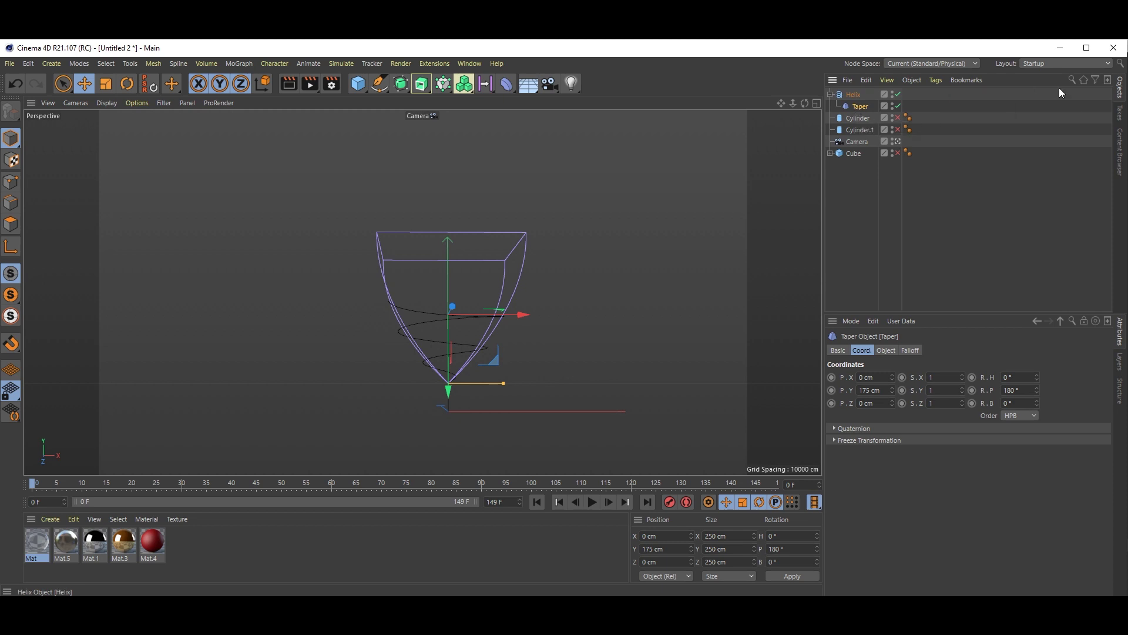
{"action": "left_click", "coordinate": [885, 351]}
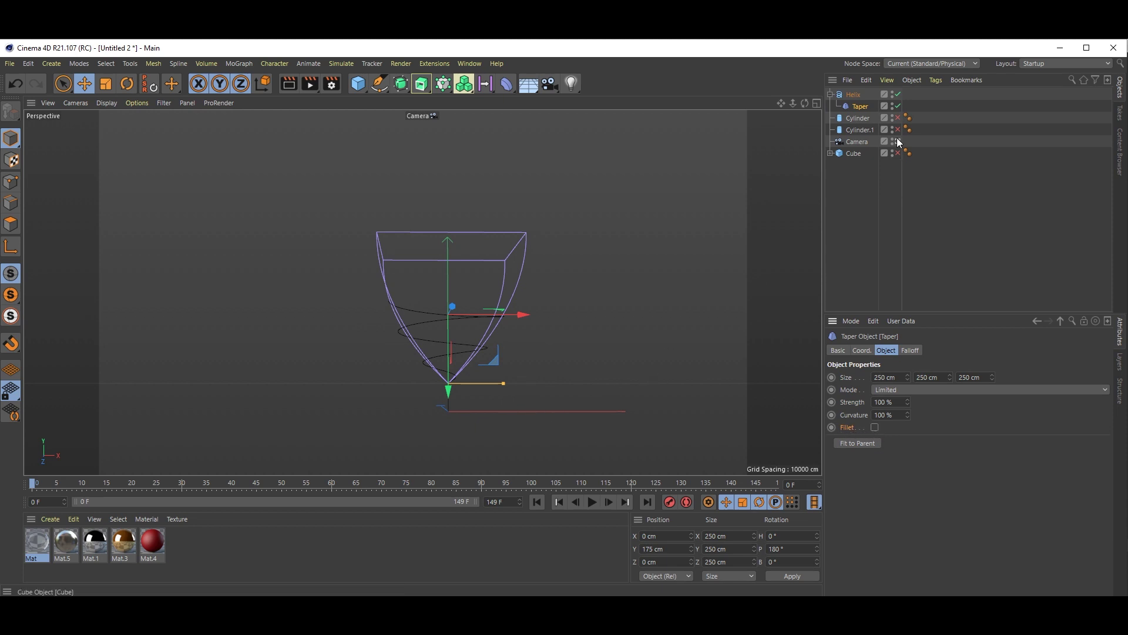
{"action": "scroll", "coordinate": [508, 408], "scroll_direction": "down", "scroll_amount": 2}
{"action": "scroll", "coordinate": [488, 389], "scroll_direction": "up", "scroll_amount": 6}
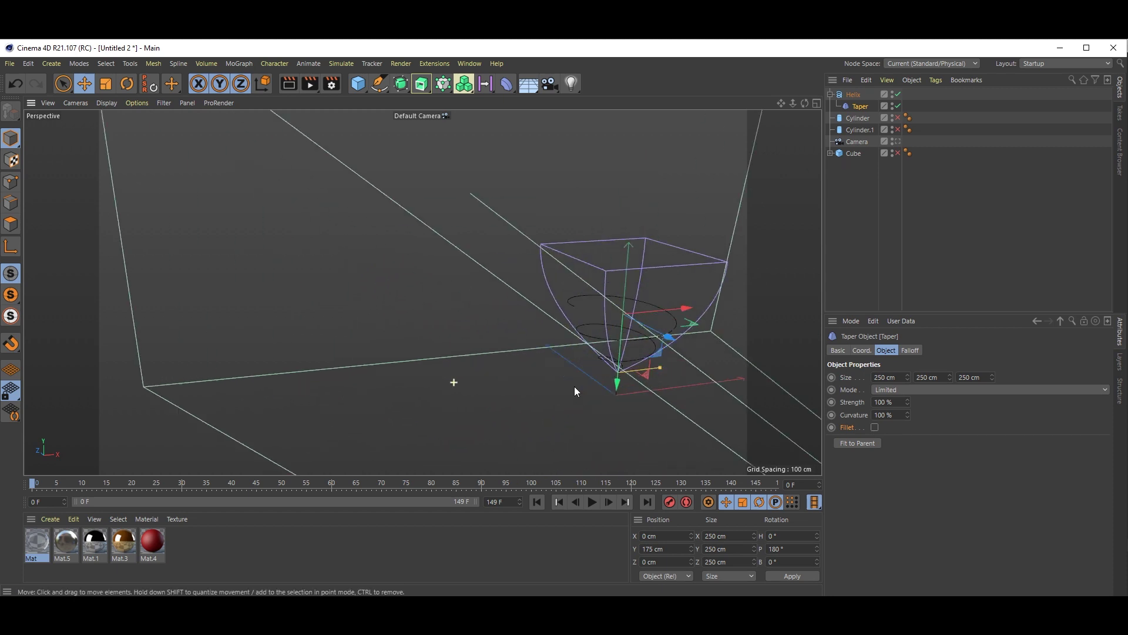
{"action": "left_click_drag", "start_coordinate": [582, 376], "coordinate": [392, 393], "text": "alt"}
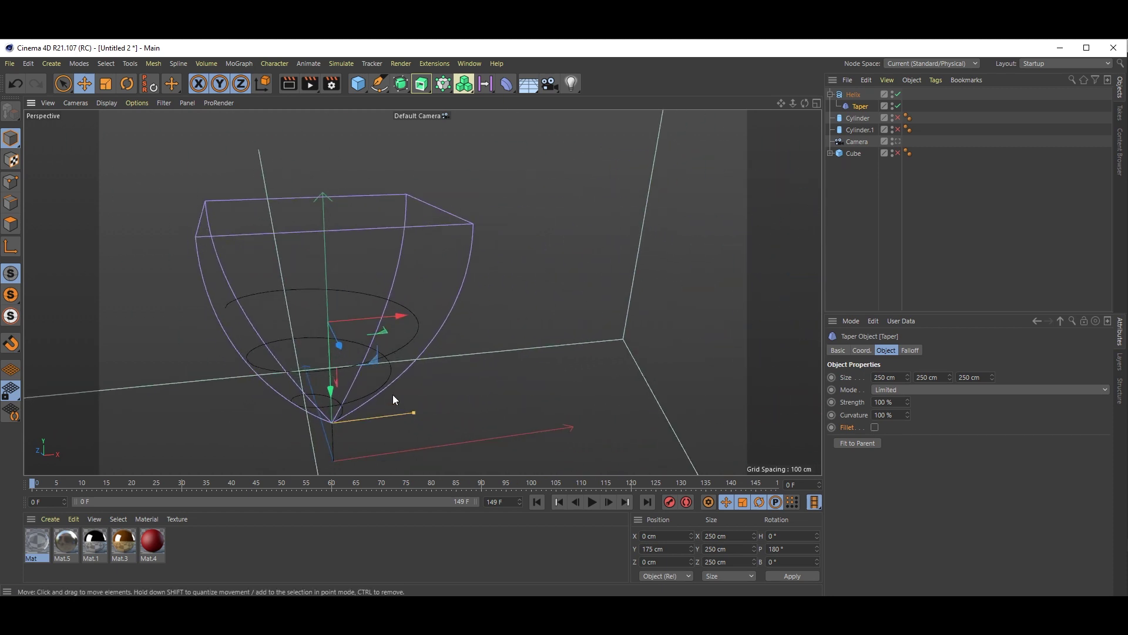
{"action": "scroll", "coordinate": [395, 388], "scroll_direction": "up", "scroll_amount": 5}
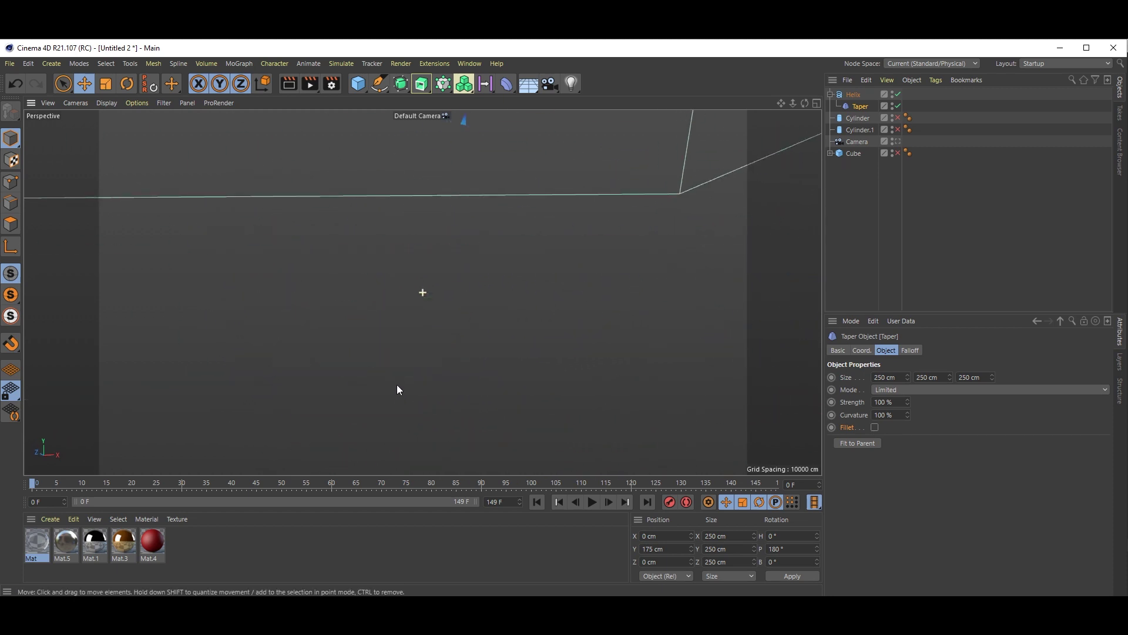
Enable Fillet on the Taper to smooth the helix's bend
{"action": "scroll", "coordinate": [455, 396], "scroll_direction": "down", "scroll_amount": 5}
{"action": "scroll", "coordinate": [432, 415], "scroll_direction": "up", "scroll_amount": 5}
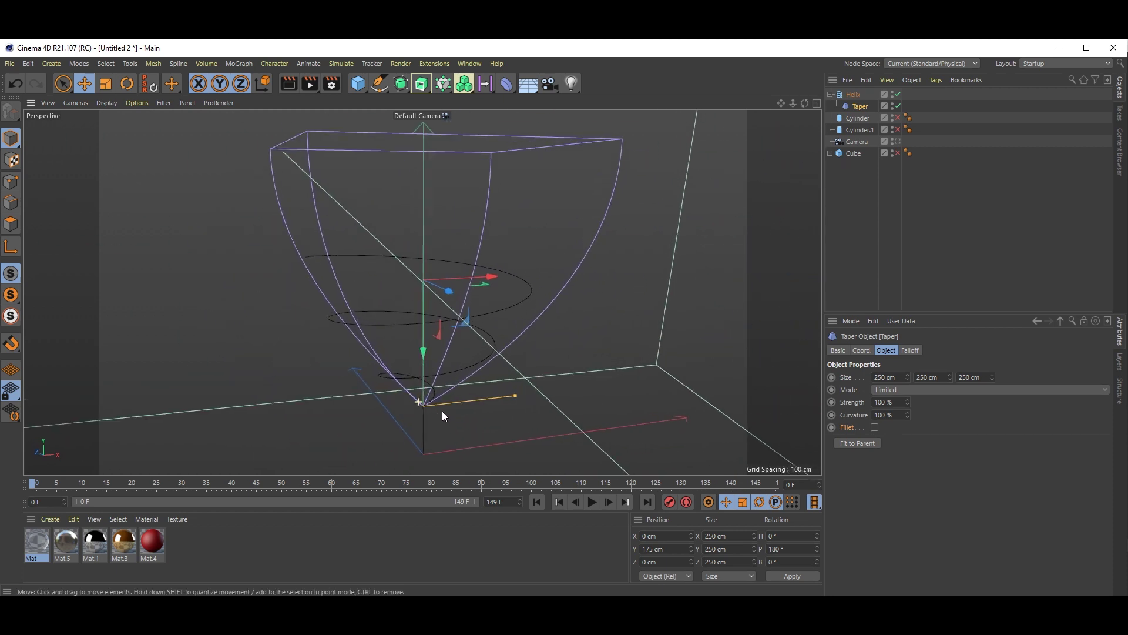
{"action": "scroll", "coordinate": [435, 432], "scroll_direction": "up", "scroll_amount": 5}
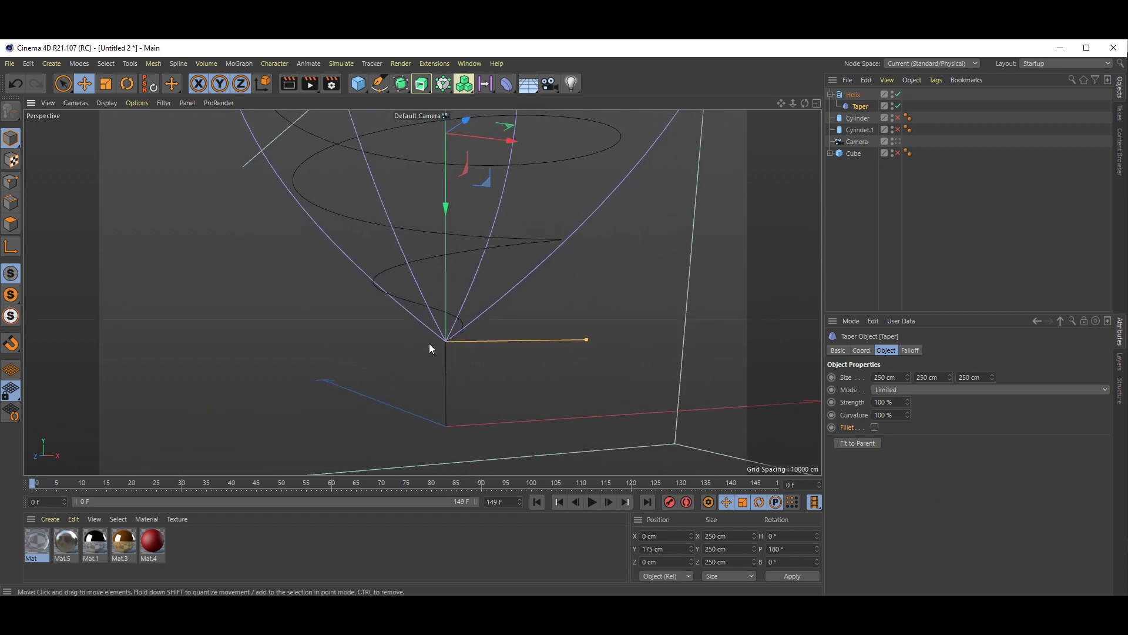
{"action": "scroll", "coordinate": [468, 340], "scroll_direction": "up", "scroll_amount": 5}
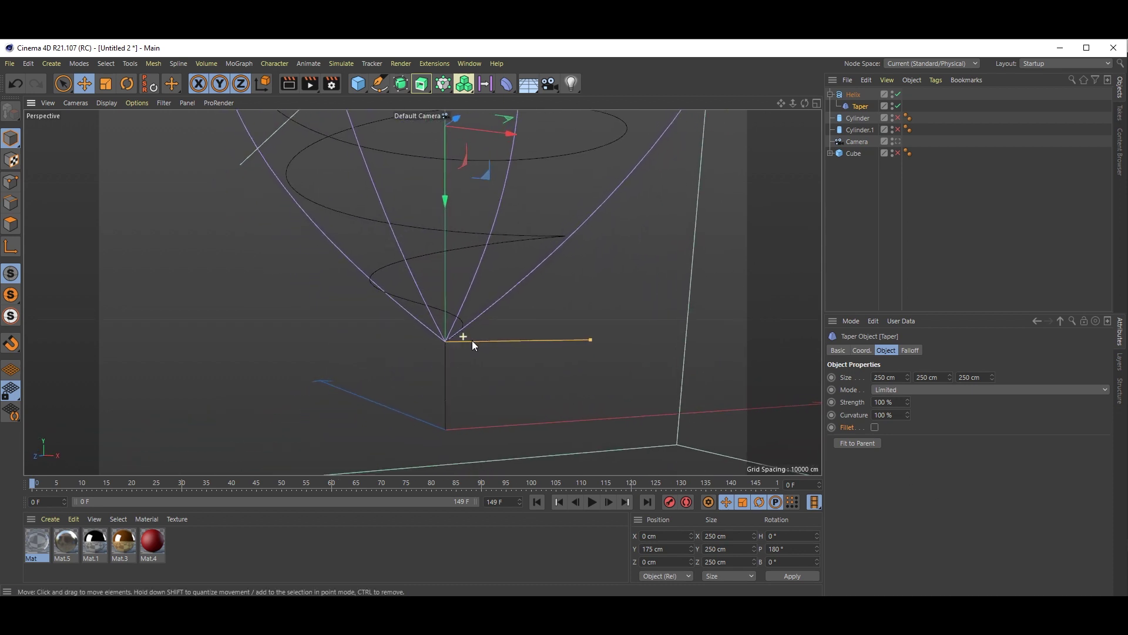
{"action": "left_click", "coordinate": [875, 430]}
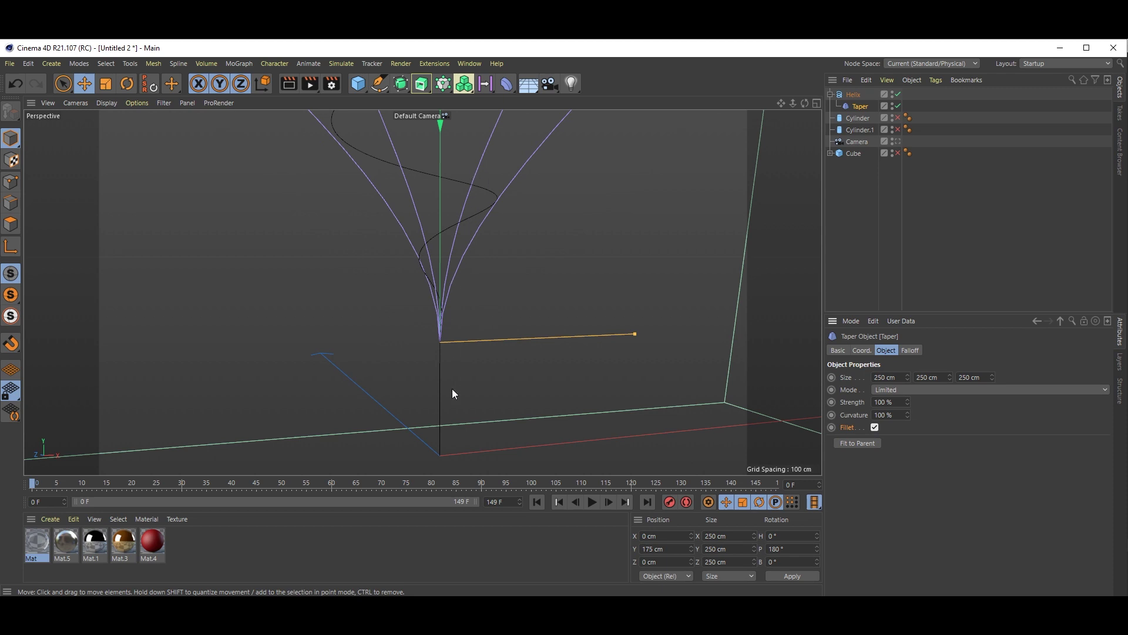
{"action": "left_click", "coordinate": [851, 231]}
{"action": "left_click_drag", "start_coordinate": [581, 276], "coordinate": [523, 281], "text": "alt"}
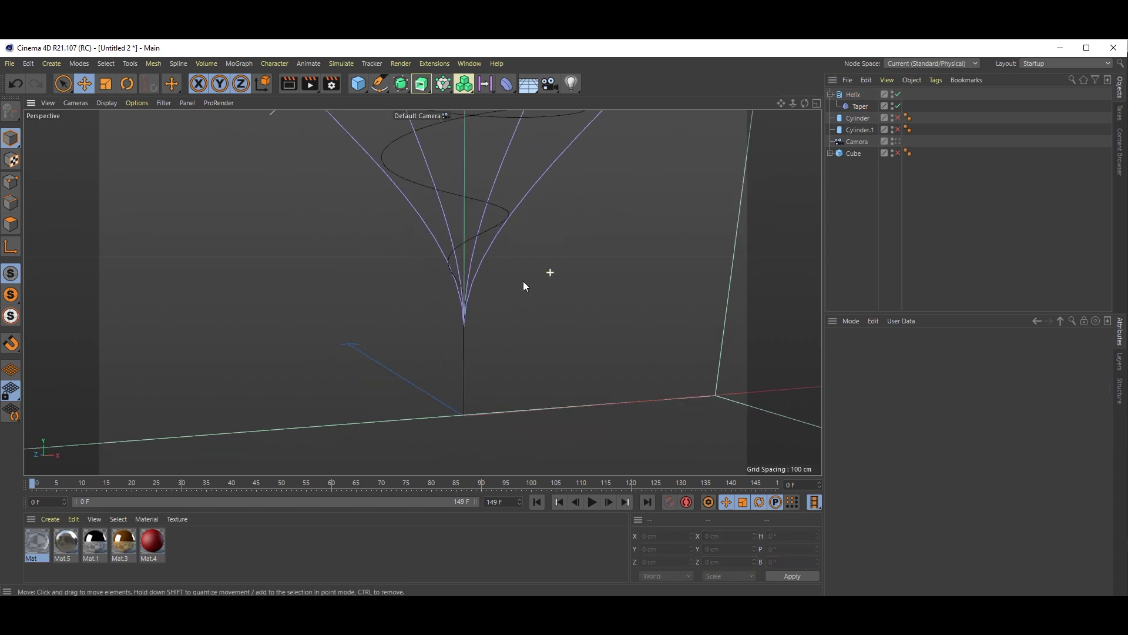
{"action": "scroll", "coordinate": [525, 287], "scroll_direction": "down", "scroll_amount": 3}
{"action": "scroll", "coordinate": [421, 292], "scroll_direction": "up", "scroll_amount": 4}
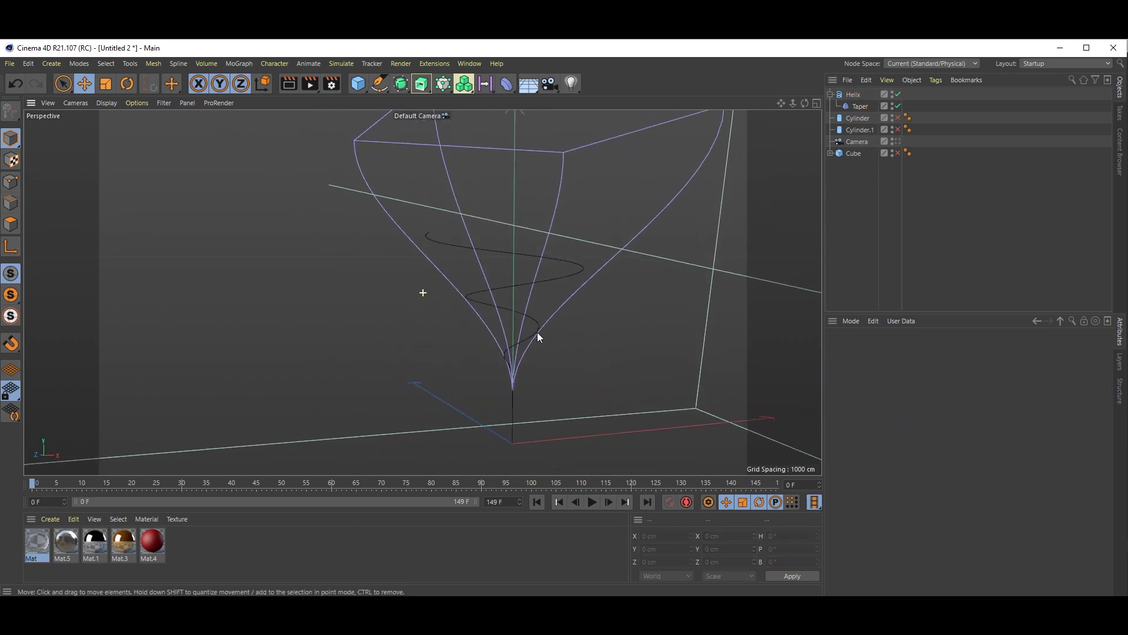
Toggle the Taper off and on to compare, collapse the Helix, and view through the Camera
{"action": "left_click", "coordinate": [897, 107]}
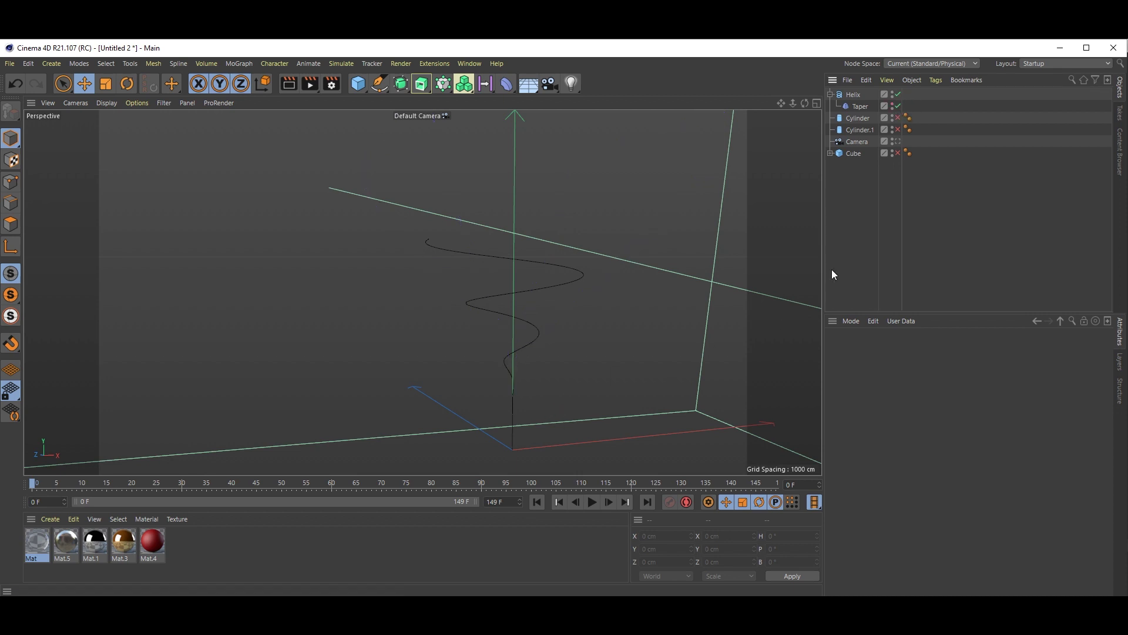
{"action": "left_click_drag", "start_coordinate": [492, 423], "coordinate": [576, 388], "text": "alt"}
{"action": "left_click", "coordinate": [898, 106]}
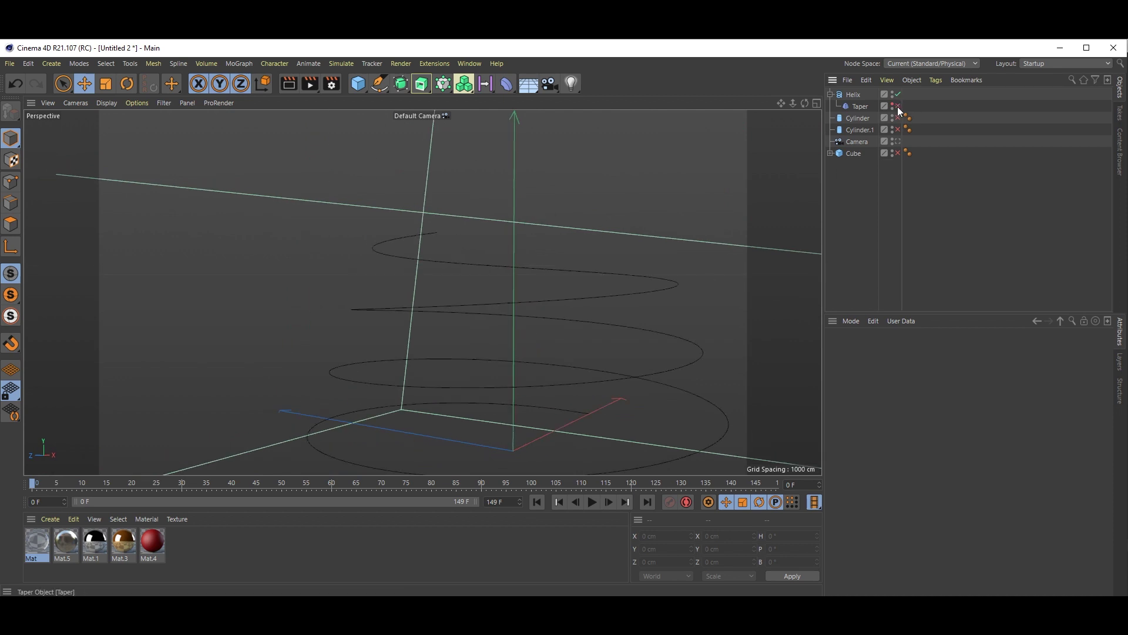
{"action": "left_click", "coordinate": [897, 106]}
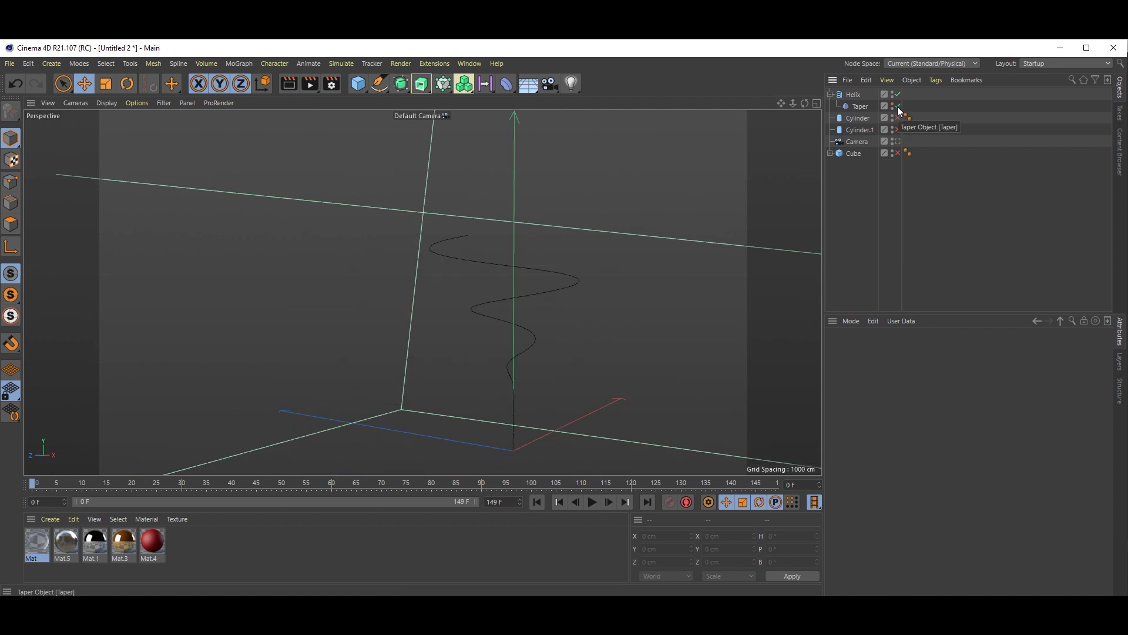
{"action": "left_click", "coordinate": [830, 94]}
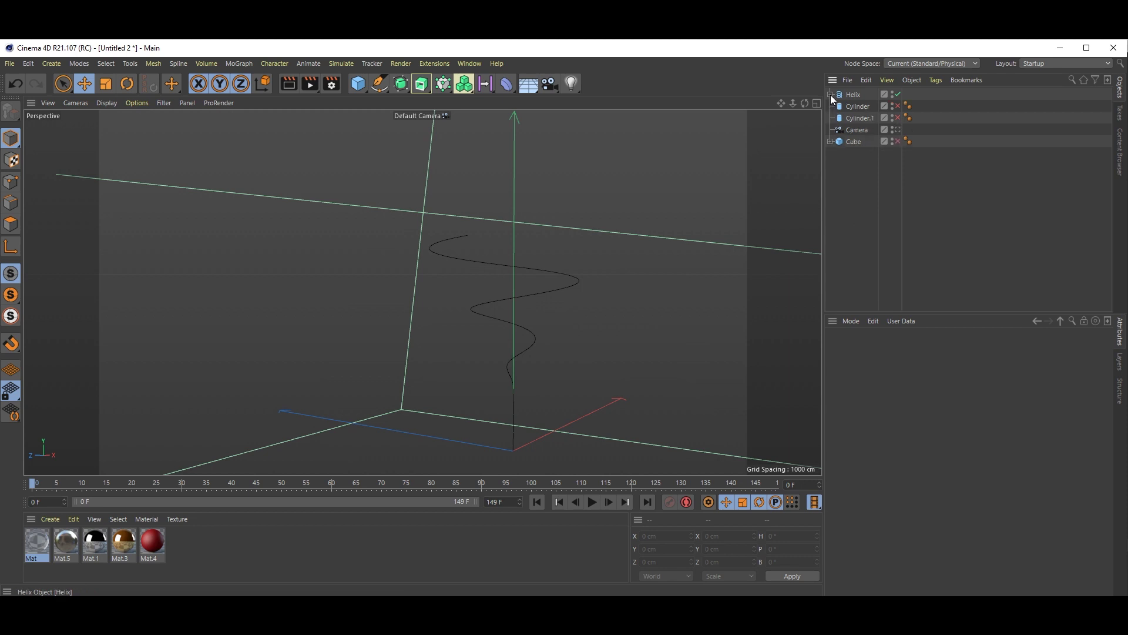
{"action": "left_click", "coordinate": [898, 130]}
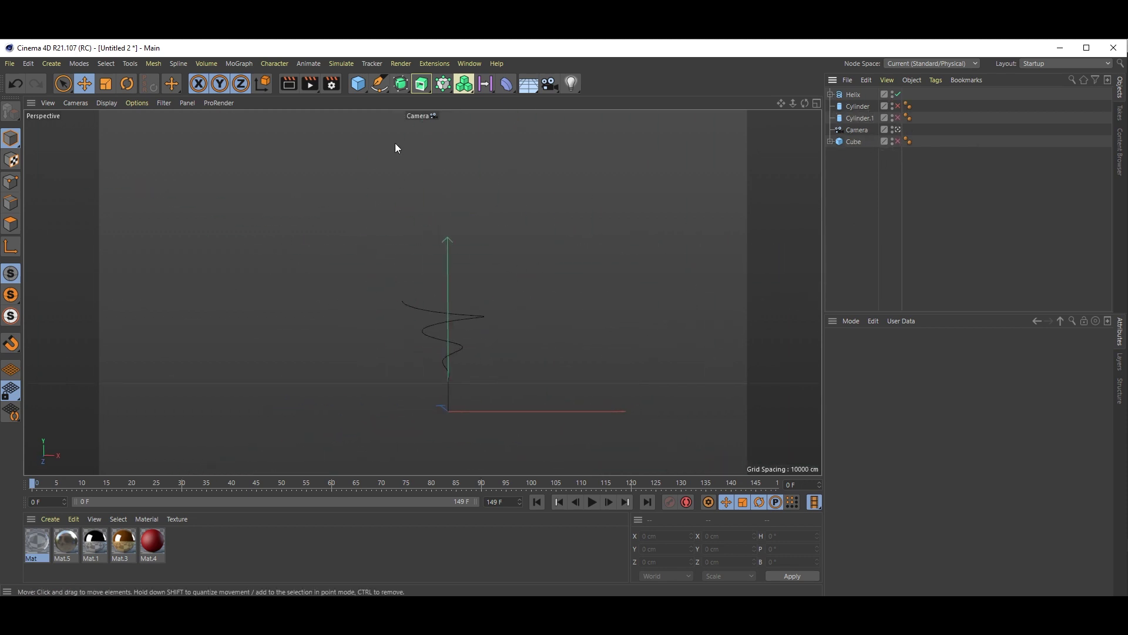
Start a Spline Pen curve and frame the helix in the enlarged Front view, hiding the camera frustum
{"action": "left_click", "coordinate": [381, 85]}
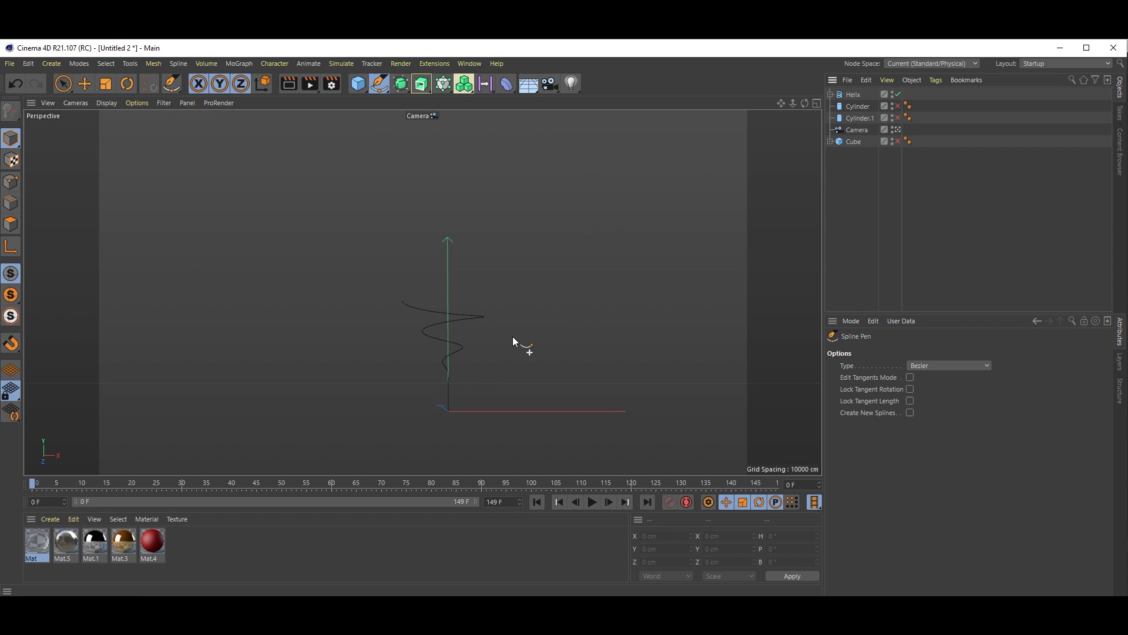
{"action": "middle_click", "coordinate": [535, 332]}
{"action": "middle_click", "coordinate": [602, 385]}
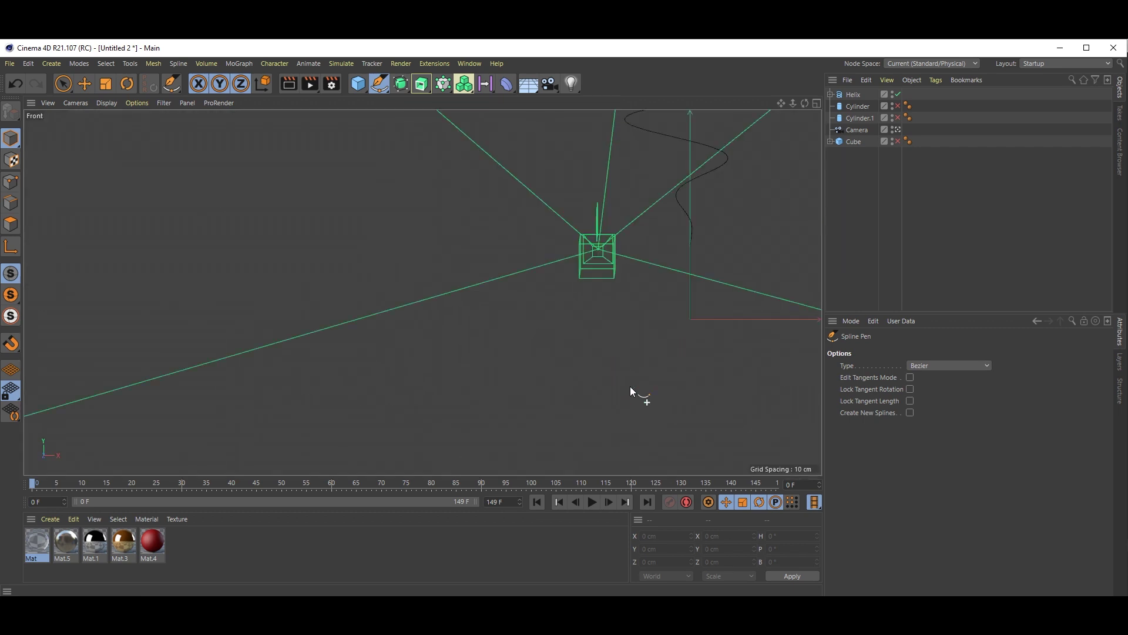
{"action": "middle_click_drag", "start_coordinate": [627, 316], "coordinate": [575, 372], "text": "alt"}
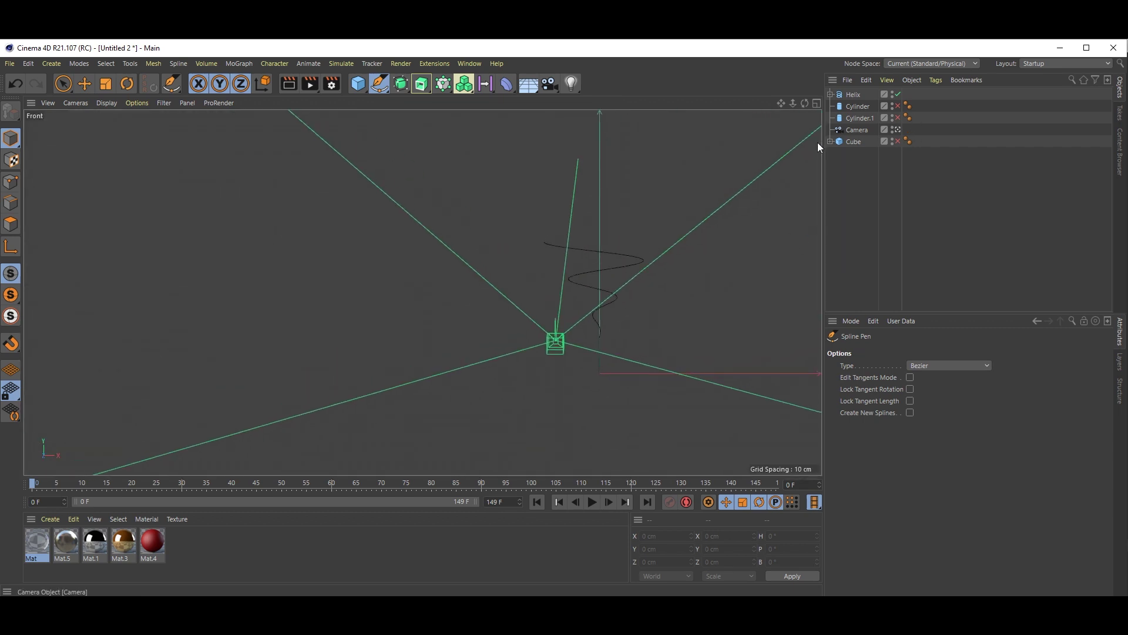
{"action": "left_click", "coordinate": [893, 128]}
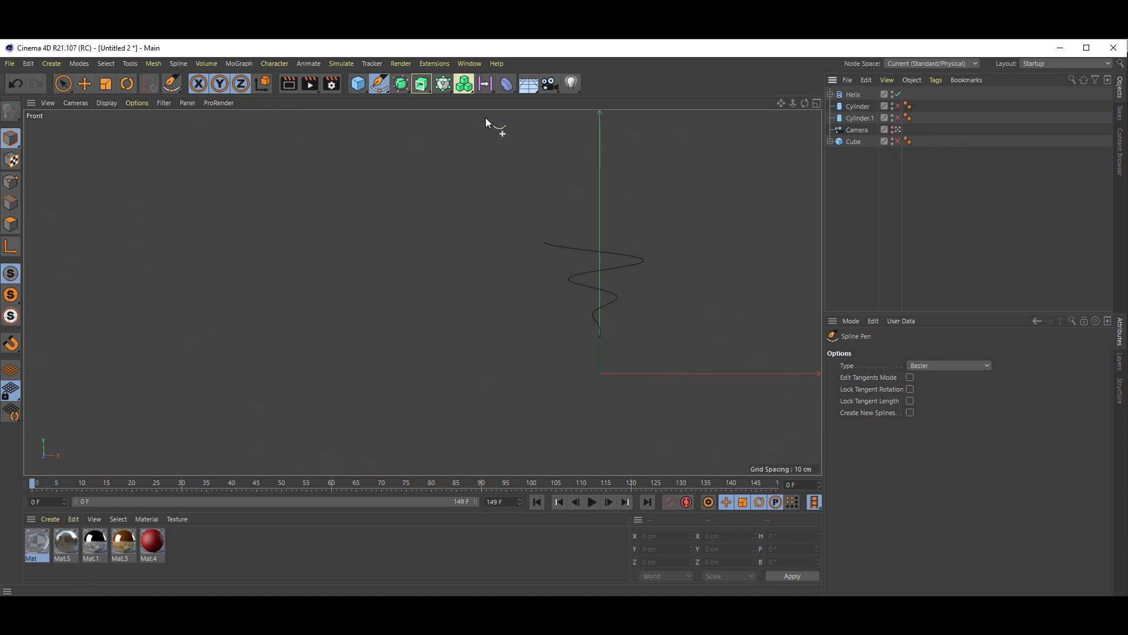
{"action": "middle_click_drag", "start_coordinate": [516, 264], "coordinate": [492, 287]}
{"action": "scroll", "coordinate": [534, 305], "scroll_direction": "up", "scroll_amount": 4}
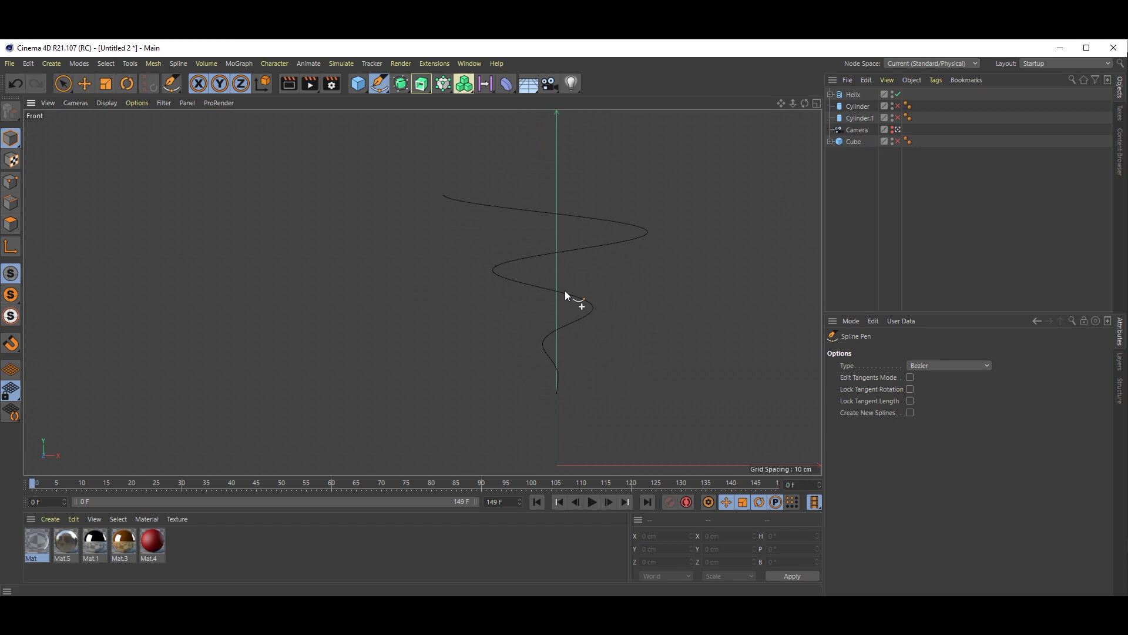
{"action": "middle_click_drag", "start_coordinate": [566, 290], "coordinate": [502, 335]}
{"action": "scroll", "coordinate": [481, 323], "scroll_direction": "down", "scroll_amount": 1}
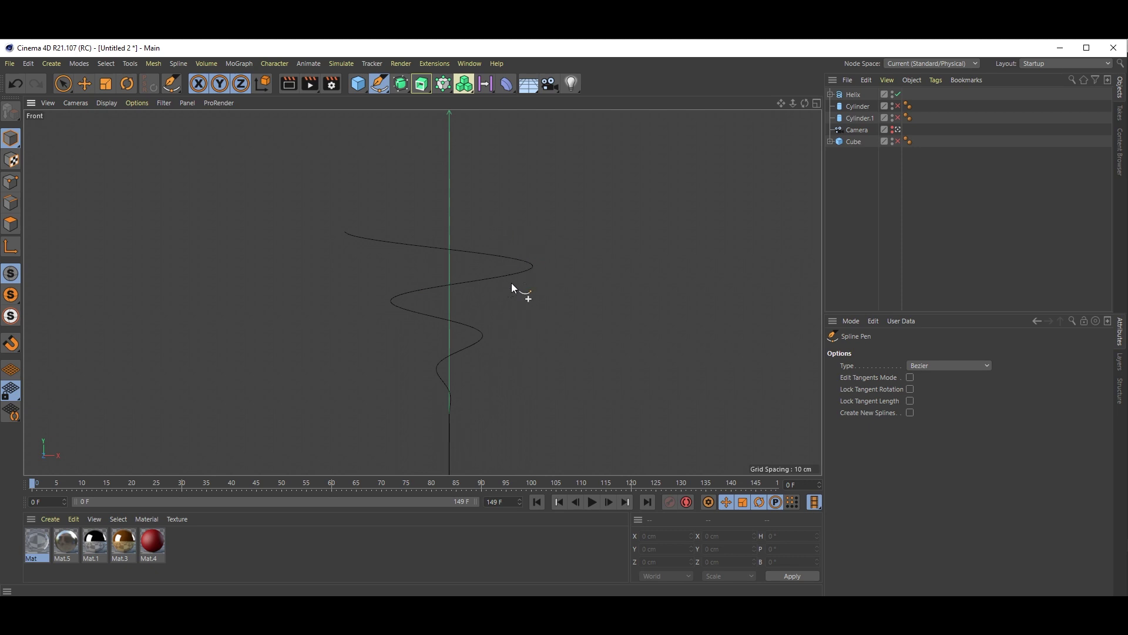
{"action": "middle_click_drag", "start_coordinate": [512, 285], "coordinate": [514, 278]}
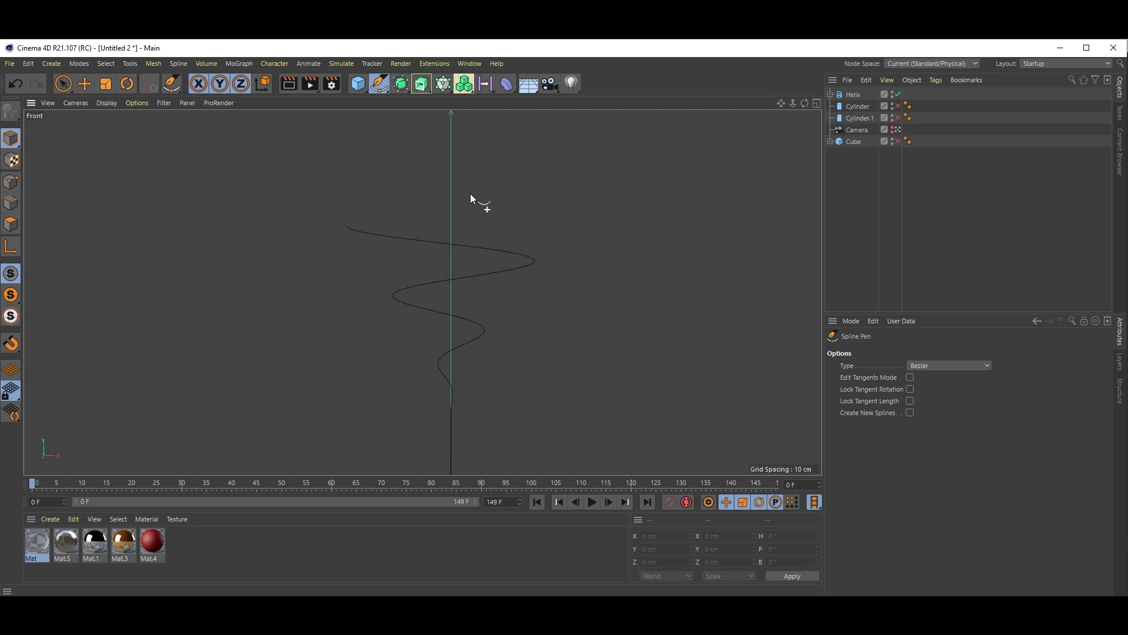
Draw the half-heart curve's points from the top lobe down to the ground line
{"action": "left_click_drag", "start_coordinate": [470, 193], "coordinate": [499, 174]}
{"action": "left_click_drag", "start_coordinate": [611, 227], "coordinate": [613, 286]}
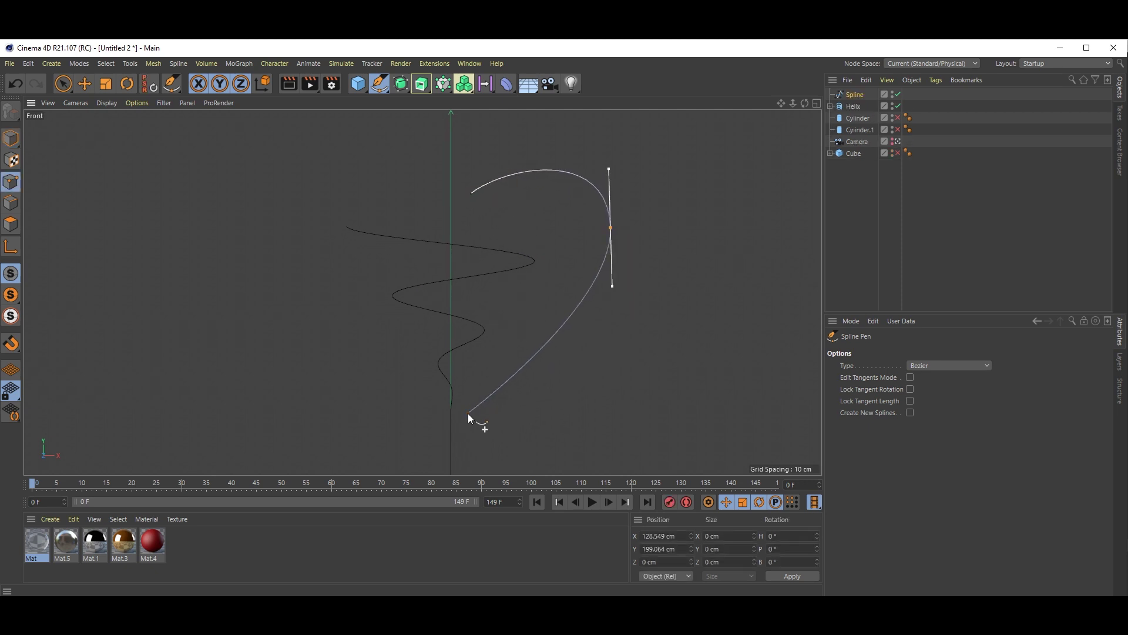
{"action": "left_click_drag", "start_coordinate": [468, 414], "coordinate": [468, 469]}
{"action": "middle_click_drag", "start_coordinate": [510, 388], "coordinate": [523, 300]}
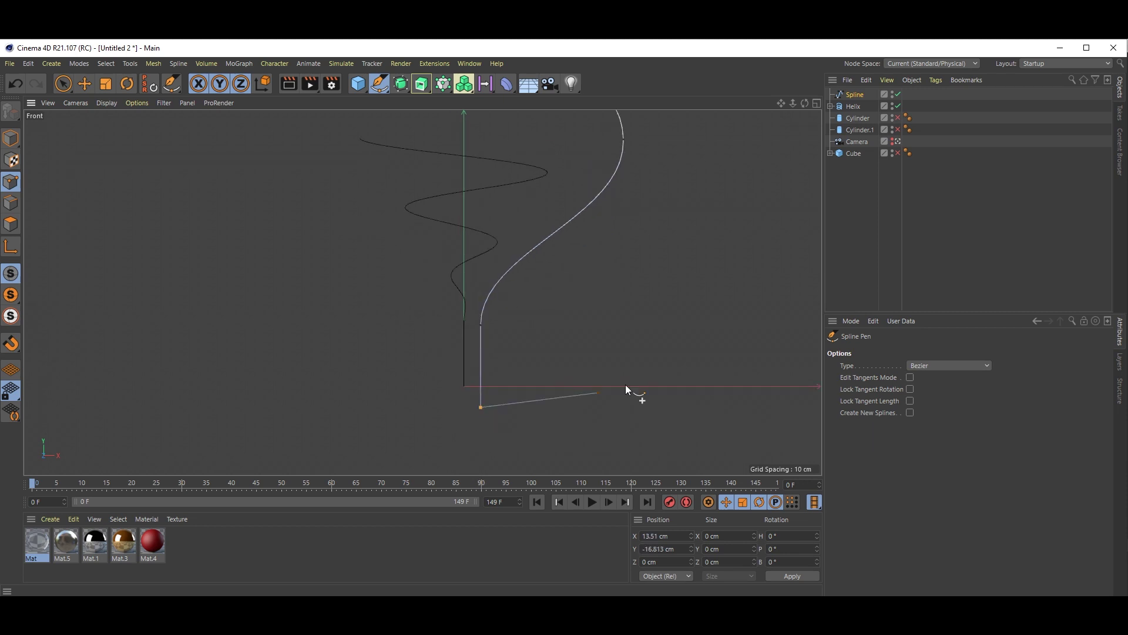
{"action": "left_click", "coordinate": [481, 386]}
Adjust the curve's tangents to round the top lobe, then return to Perspective view
{"action": "key", "text": "e"}
{"action": "middle_click_drag", "start_coordinate": [598, 201], "coordinate": [600, 283], "text": "alt"}
{"action": "left_click", "coordinate": [626, 232]}
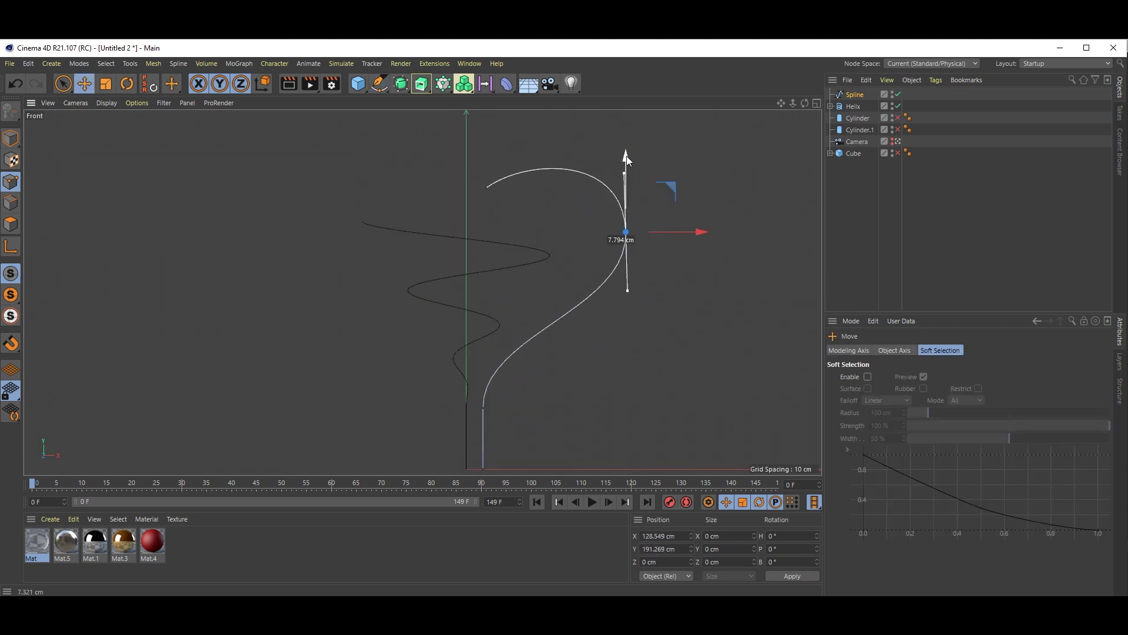
{"action": "left_click", "coordinate": [486, 188]}
{"action": "left_click_drag", "start_coordinate": [519, 177], "coordinate": [506, 151]}
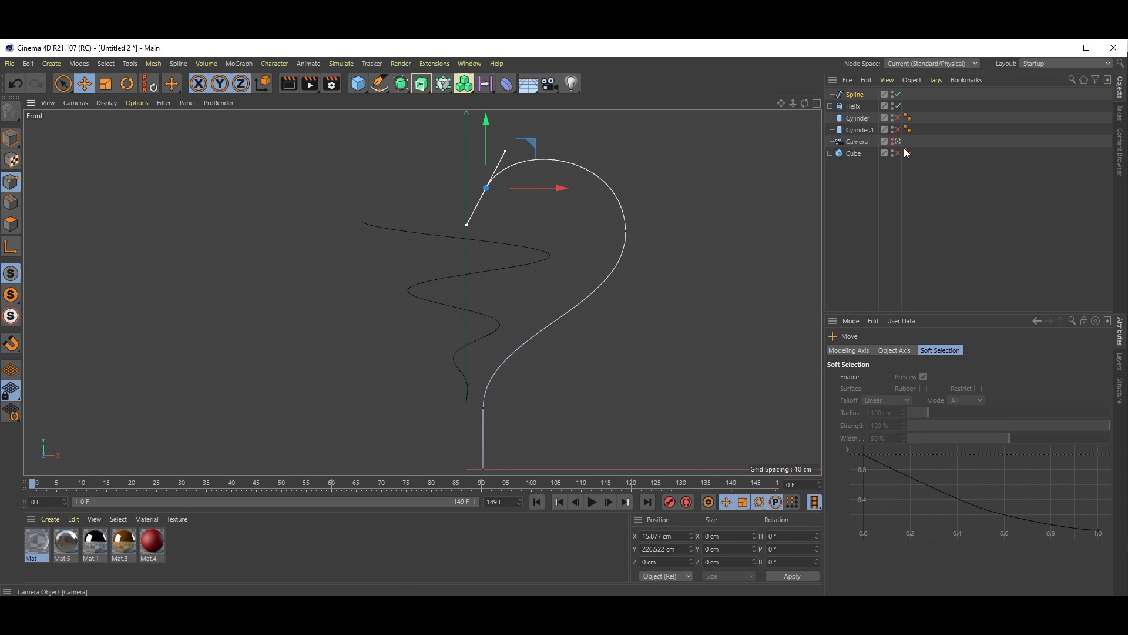
{"action": "middle_click", "coordinate": [696, 255]}
{"action": "key", "text": "F1"}
Rename the half-heart spline to 01
{"action": "left_click", "coordinate": [855, 262]}
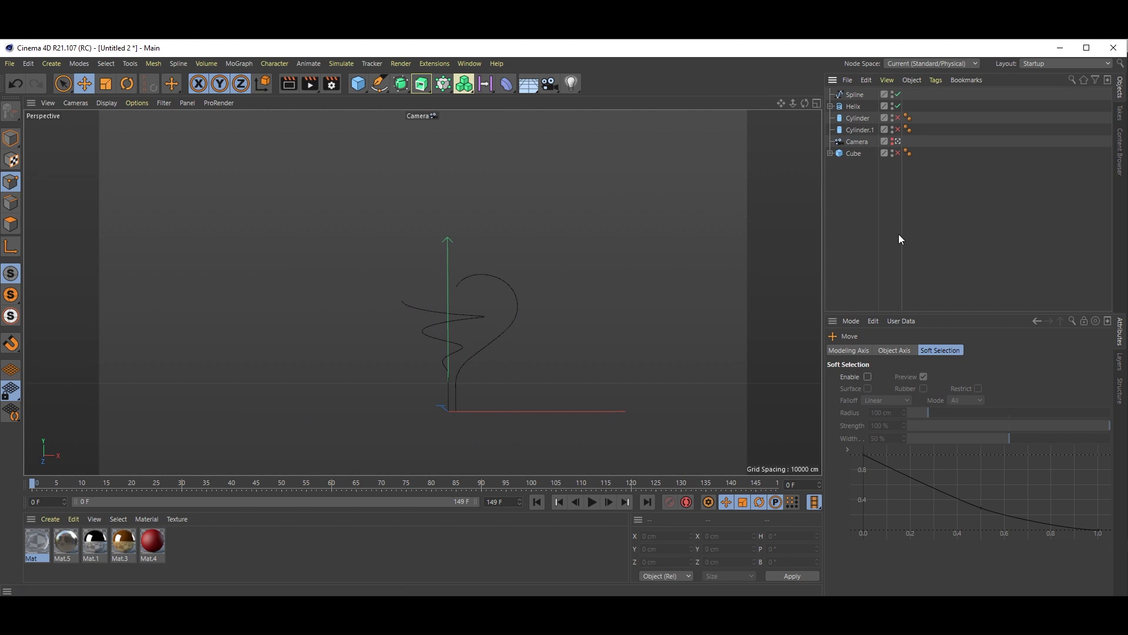
{"action": "left_click", "coordinate": [853, 96]}
{"action": "type", "text": "0"}
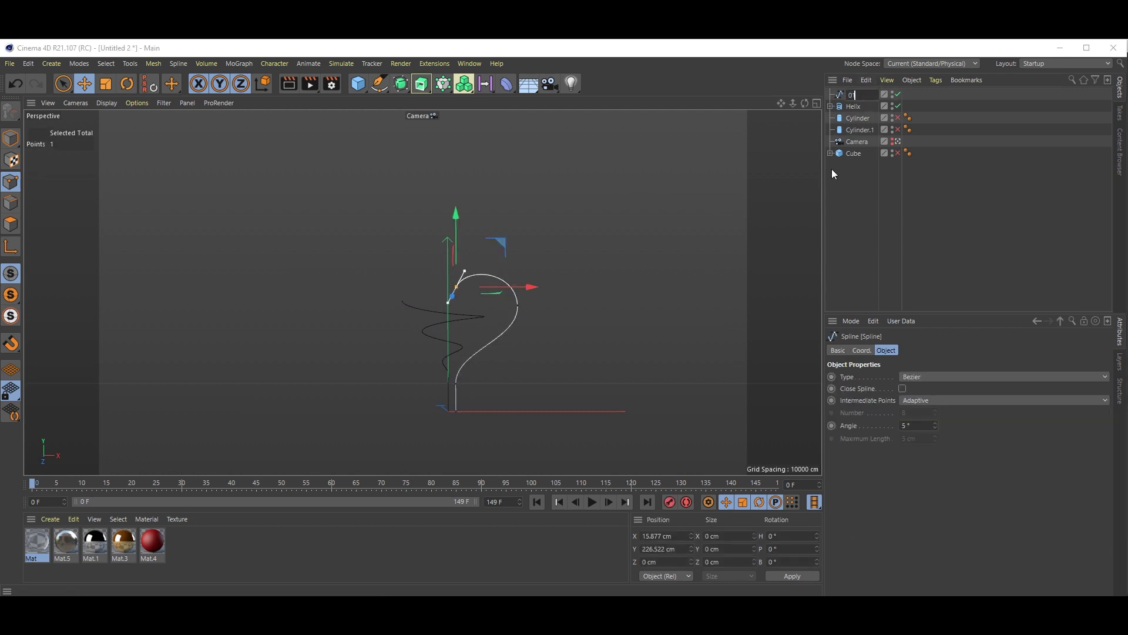
{"action": "key", "text": "Return"}
{"action": "left_click", "coordinate": [852, 218]}
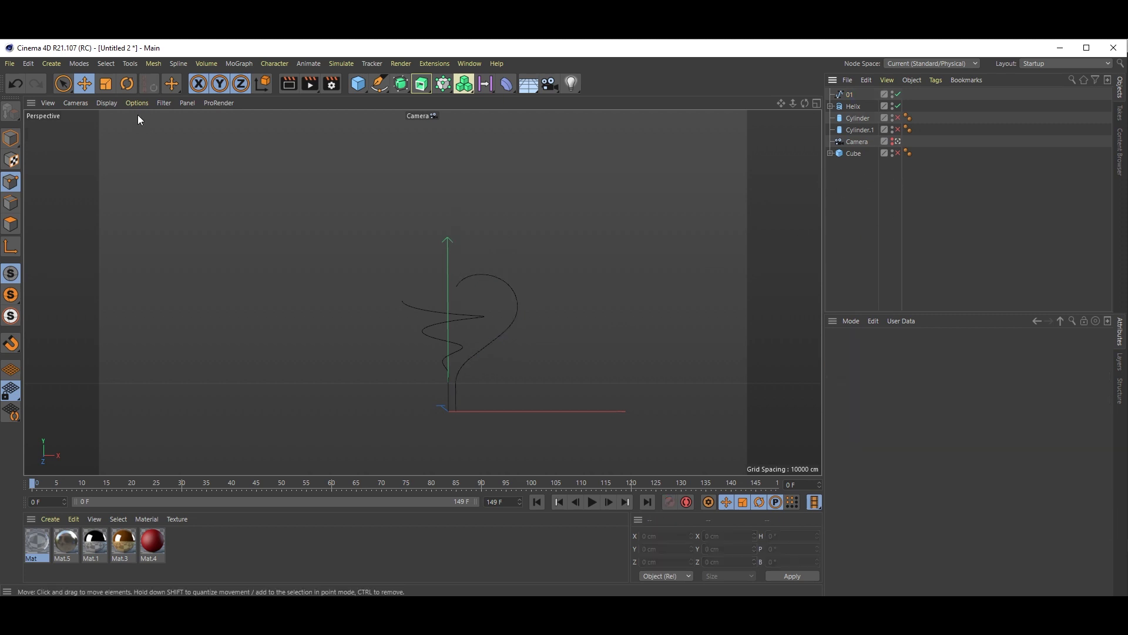
{"action": "left_click", "coordinate": [11, 138]}
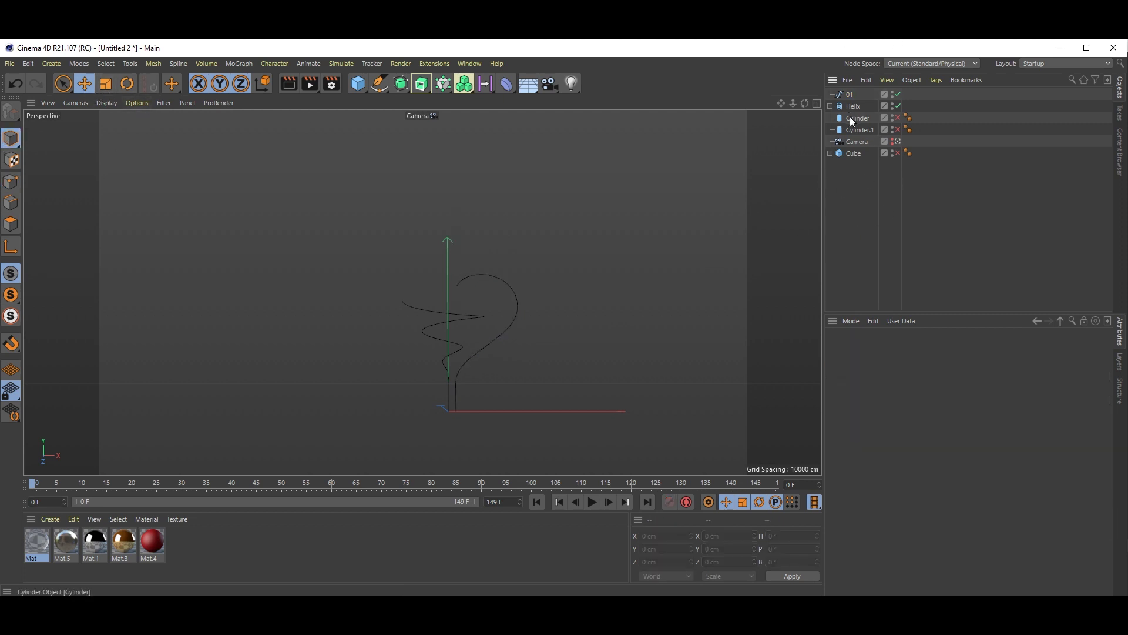
Duplicate spline 01 as 01.1 and set its heading to -180° to mirror it
{"action": "left_click", "coordinate": [850, 95]}
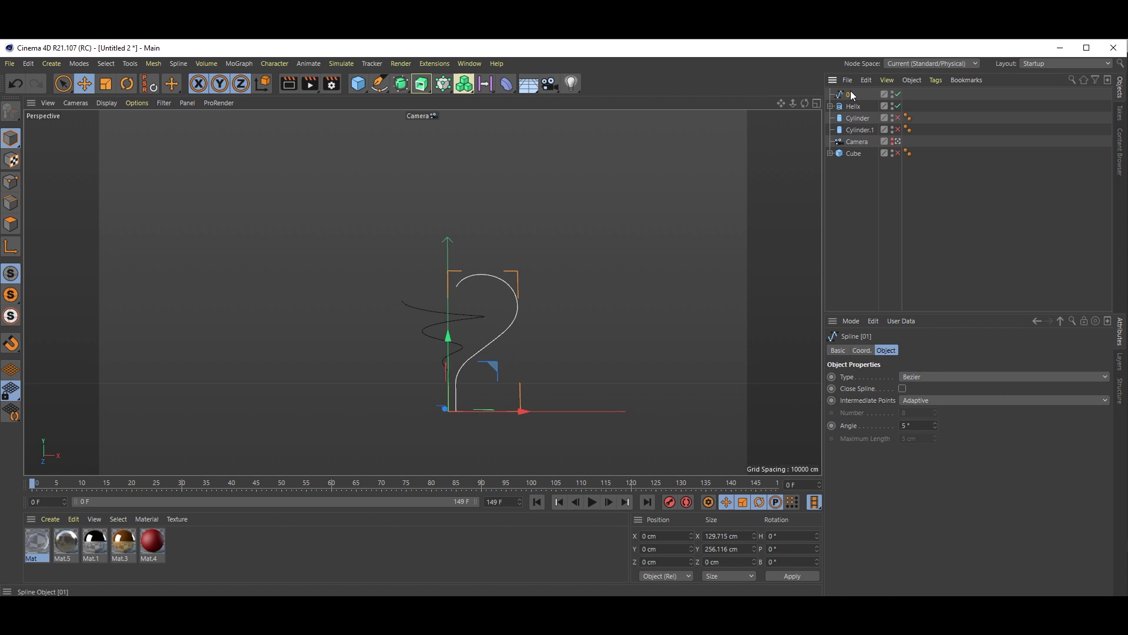
{"action": "left_click_drag", "start_coordinate": [851, 94], "coordinate": [851, 98], "text": "ctrl"}
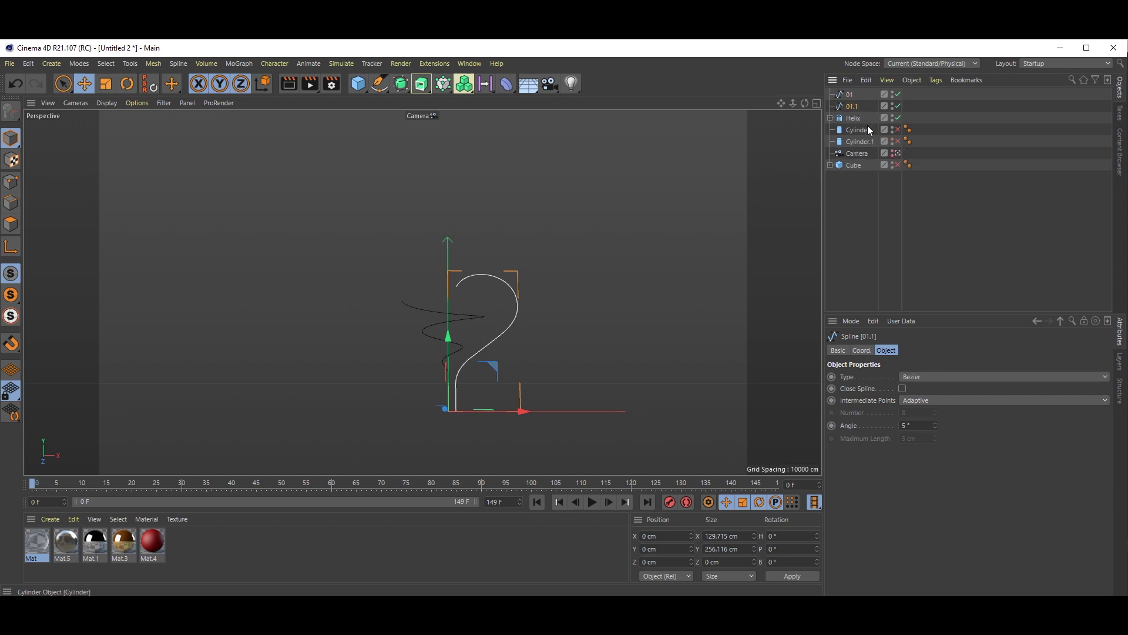
{"action": "left_click", "coordinate": [864, 351]}
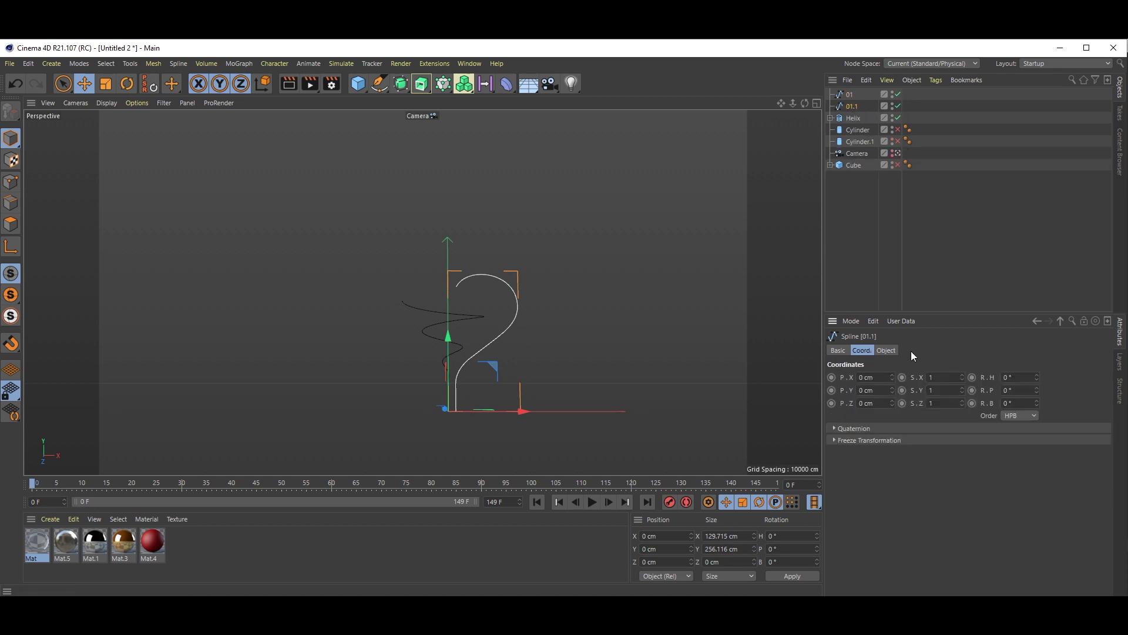
{"action": "left_click_drag", "start_coordinate": [1037, 390], "coordinate": [914, 356]}
{"action": "key", "text": "ctrl+z"}
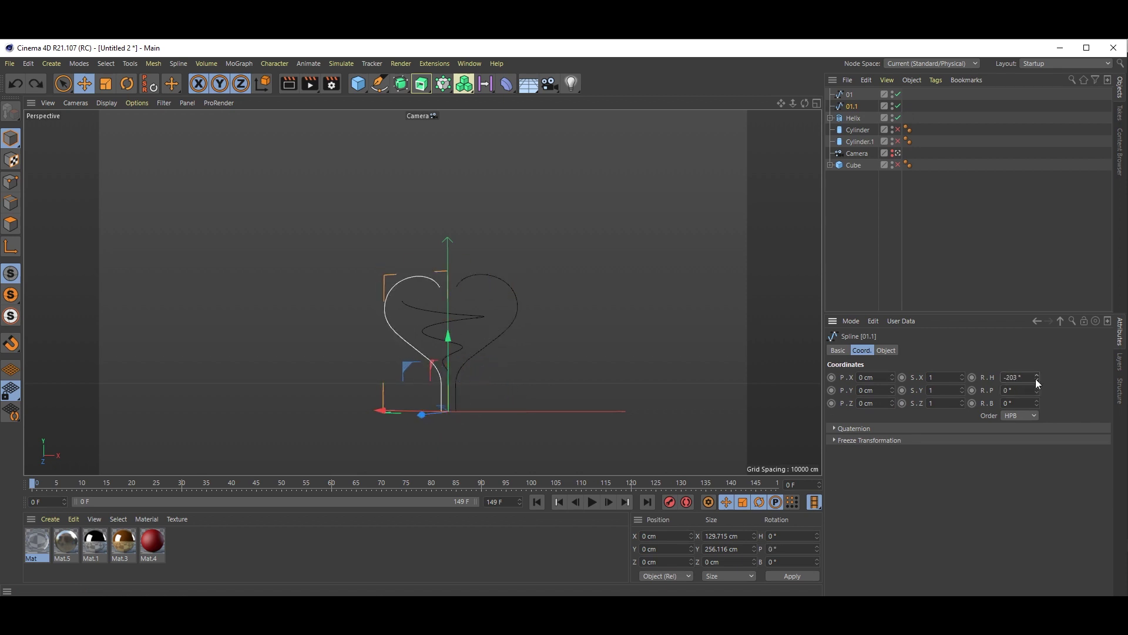
{"action": "type", "text": "-180"}
{"action": "key", "text": "Return"}
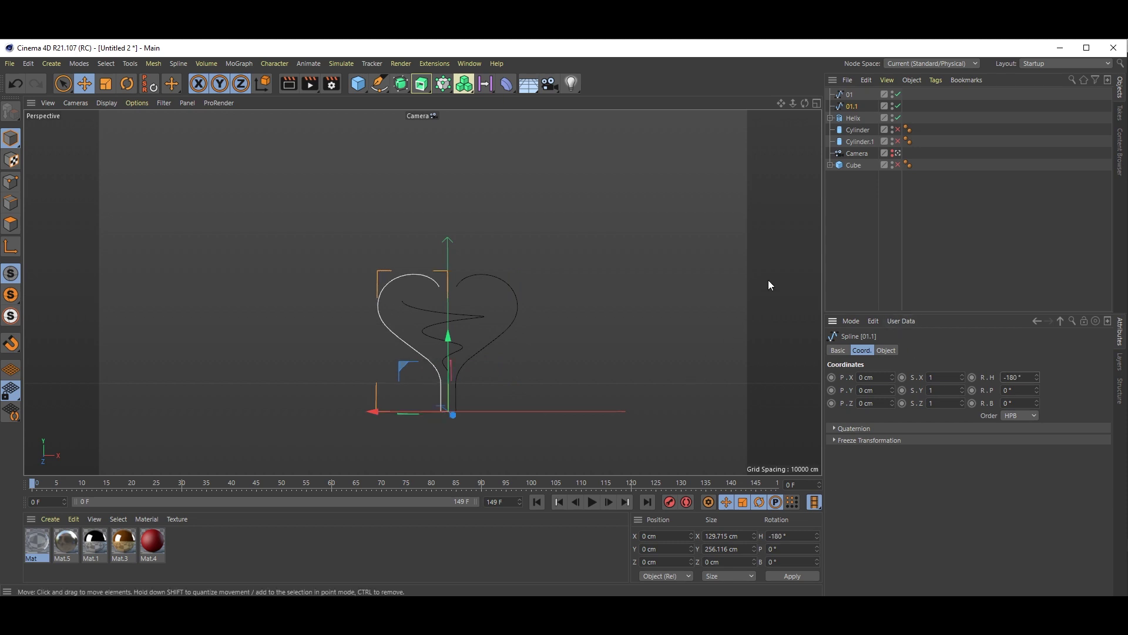
{"action": "left_click", "coordinate": [588, 443]}
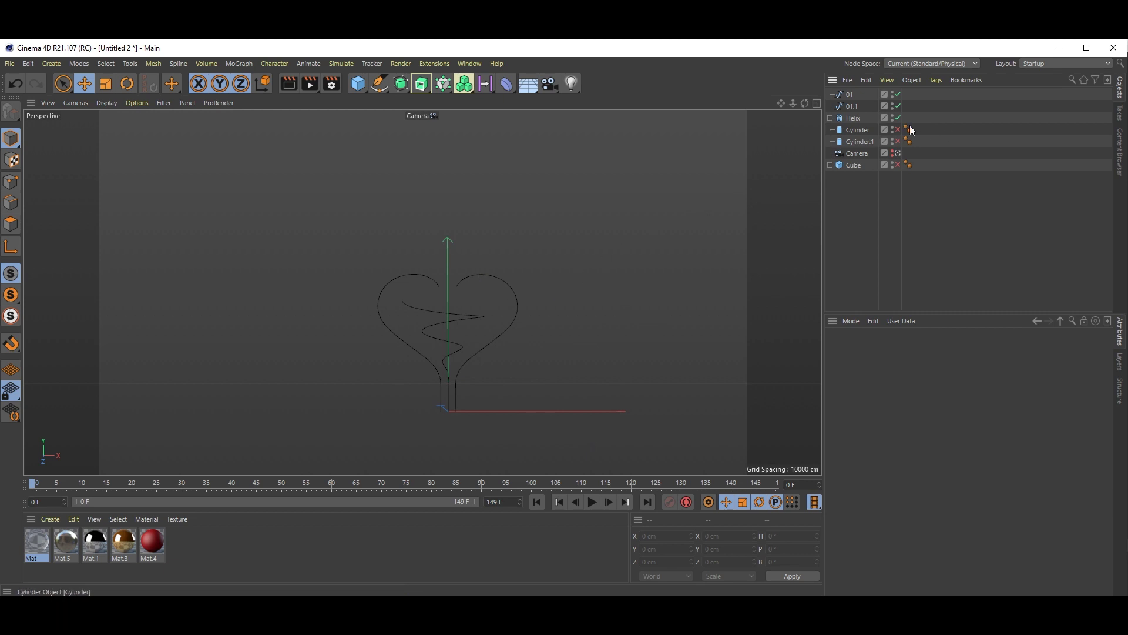
Merge 01 and 01.1 with Connect Objects + Delete into one heart spline
{"action": "left_click", "coordinate": [851, 94]}
{"action": "left_click", "coordinate": [858, 106], "text": "ctrl"}
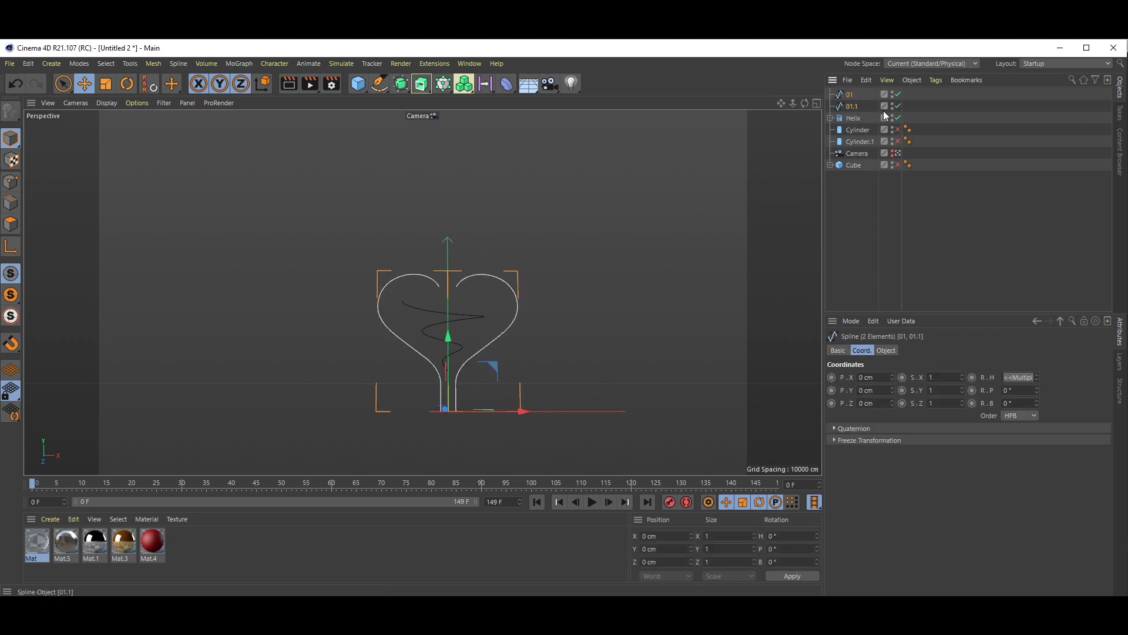
{"action": "right_click", "coordinate": [852, 107]}
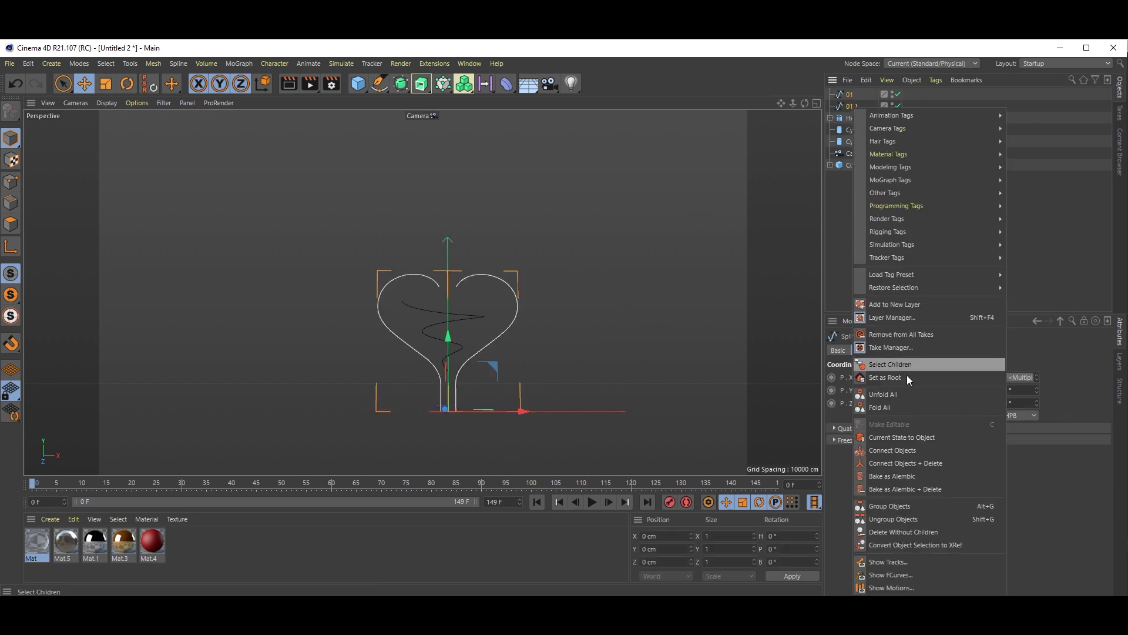
{"action": "left_click", "coordinate": [900, 463]}
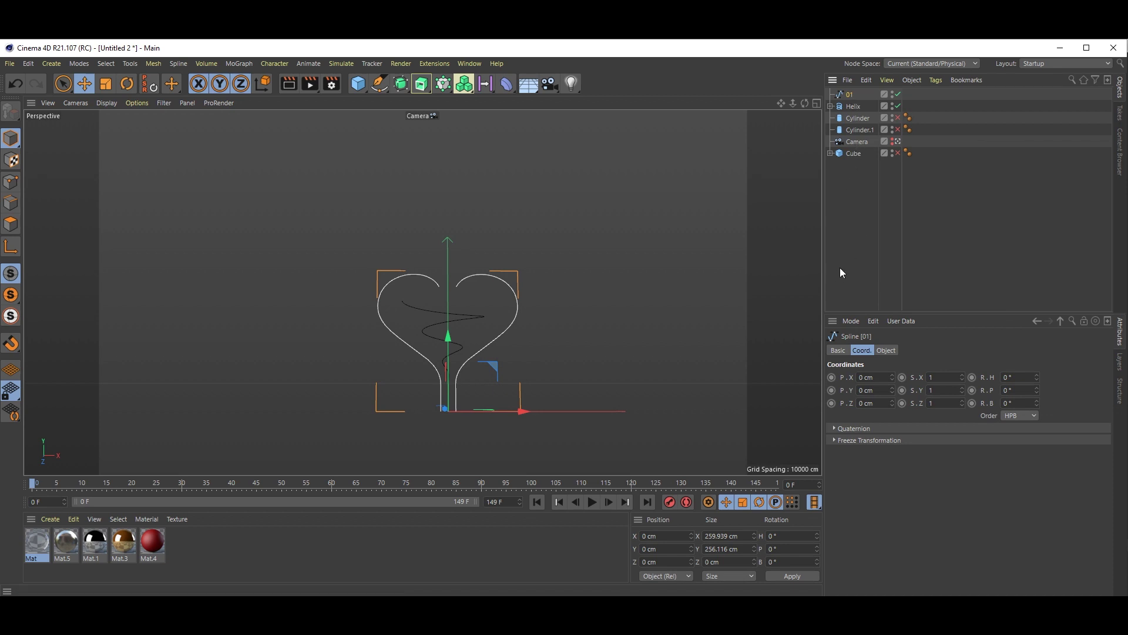
{"action": "middle_click", "coordinate": [457, 308]}
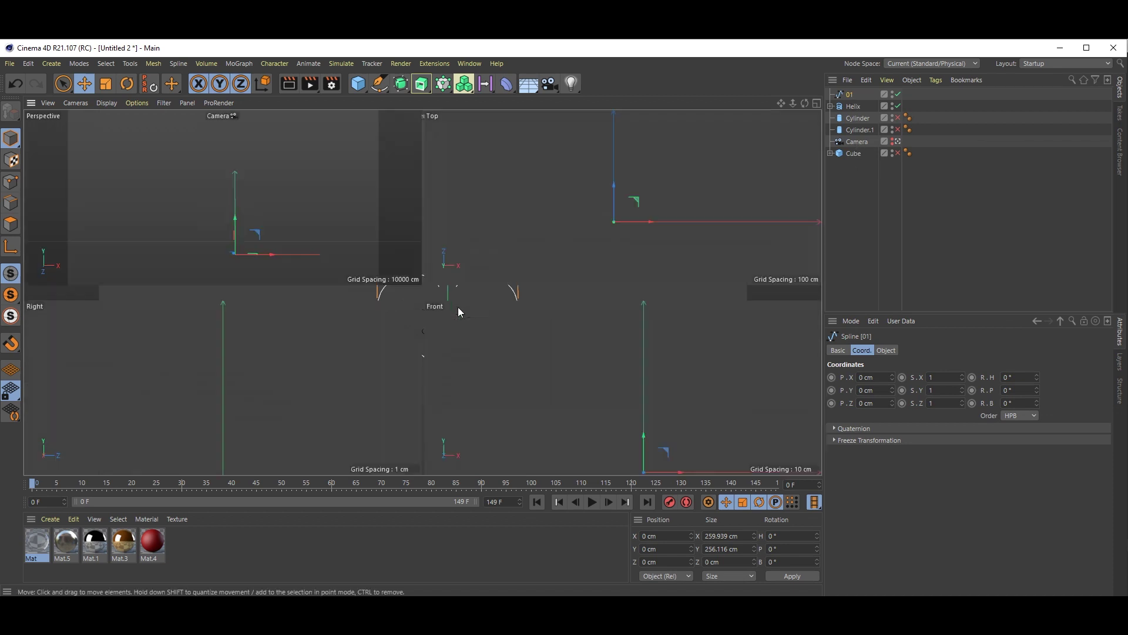
{"action": "middle_click", "coordinate": [295, 241]}
{"action": "left_click", "coordinate": [845, 227]}
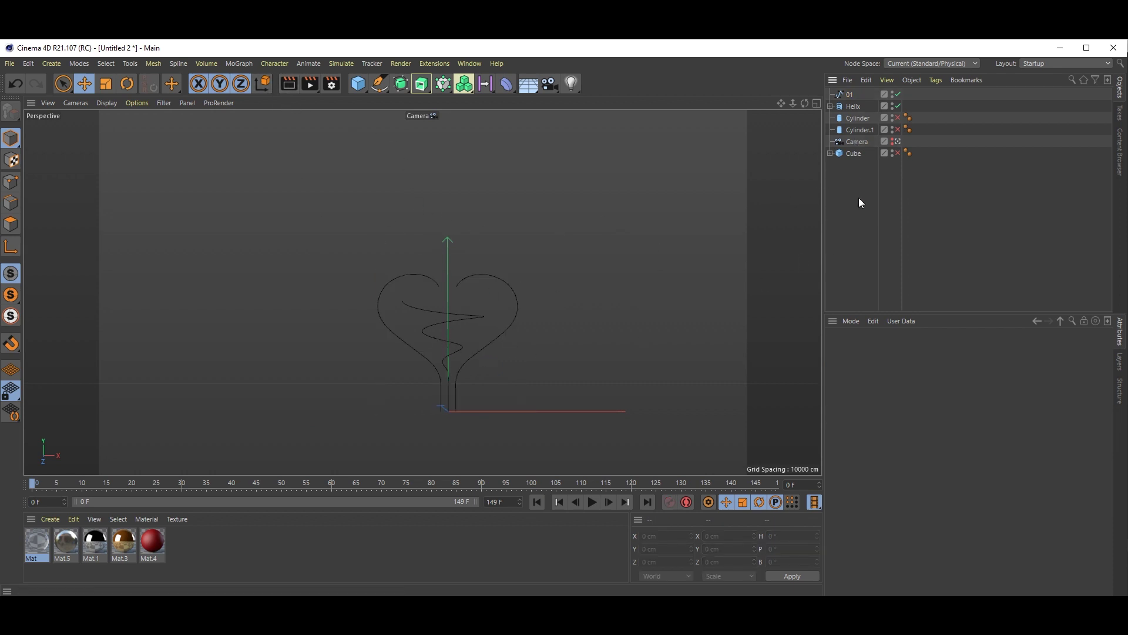
Add a Sweep and a Circle spline, and set the Circle radius to 1.5 cm
{"action": "left_click", "coordinate": [424, 86]}
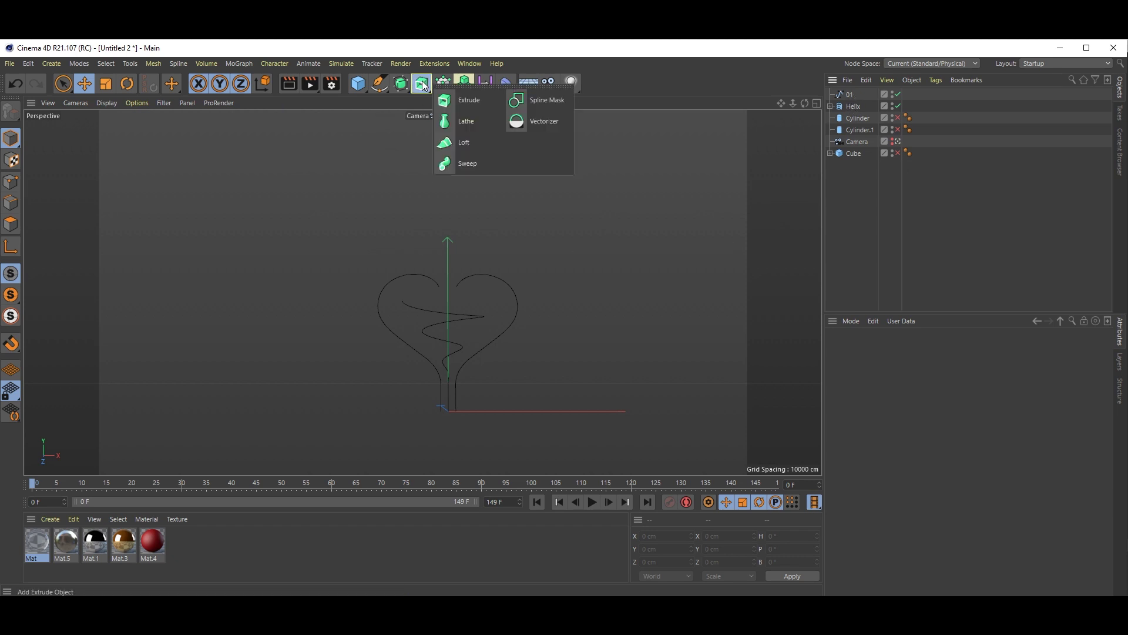
{"action": "left_click", "coordinate": [475, 168]}
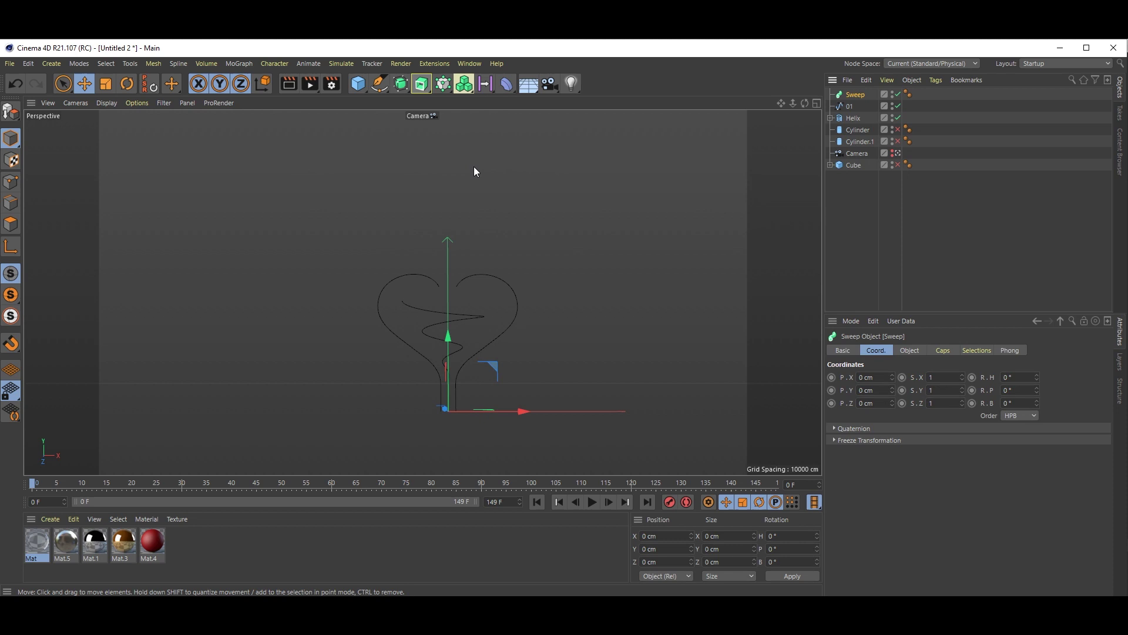
{"action": "left_click", "coordinate": [380, 83]}
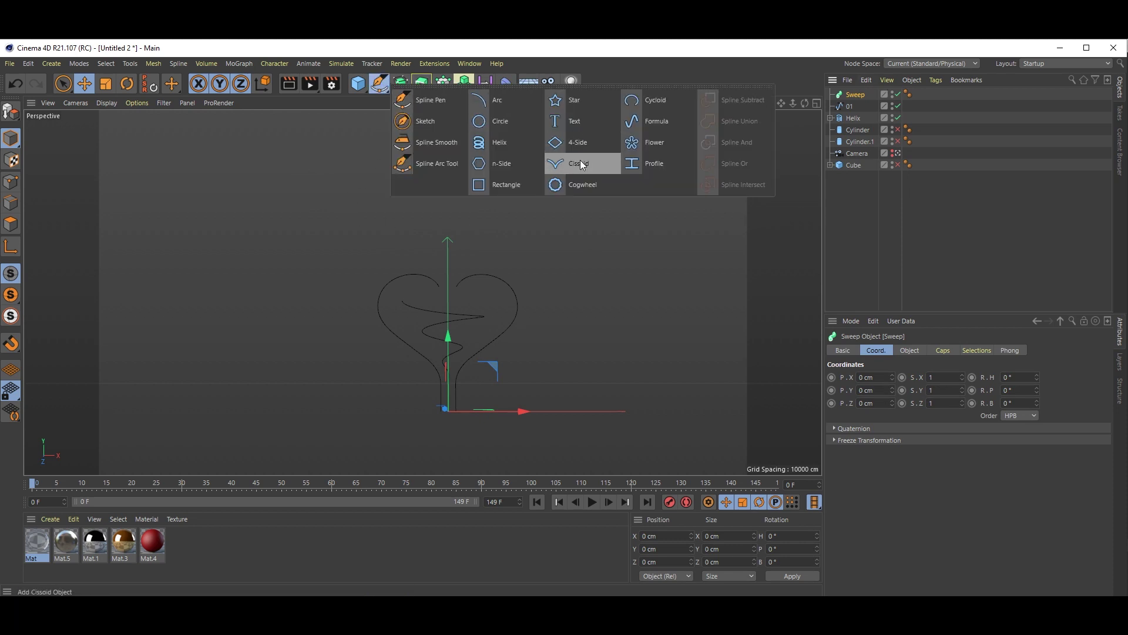
{"action": "left_click", "coordinate": [498, 120]}
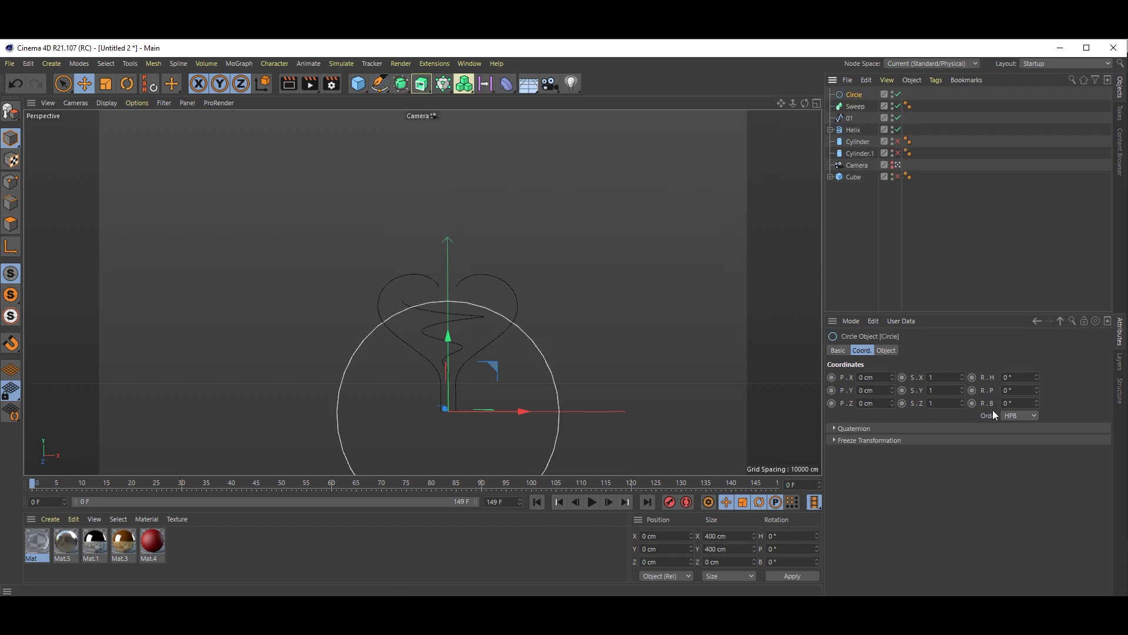
{"action": "left_click", "coordinate": [890, 351]}
{"action": "double_click", "coordinate": [924, 401]}
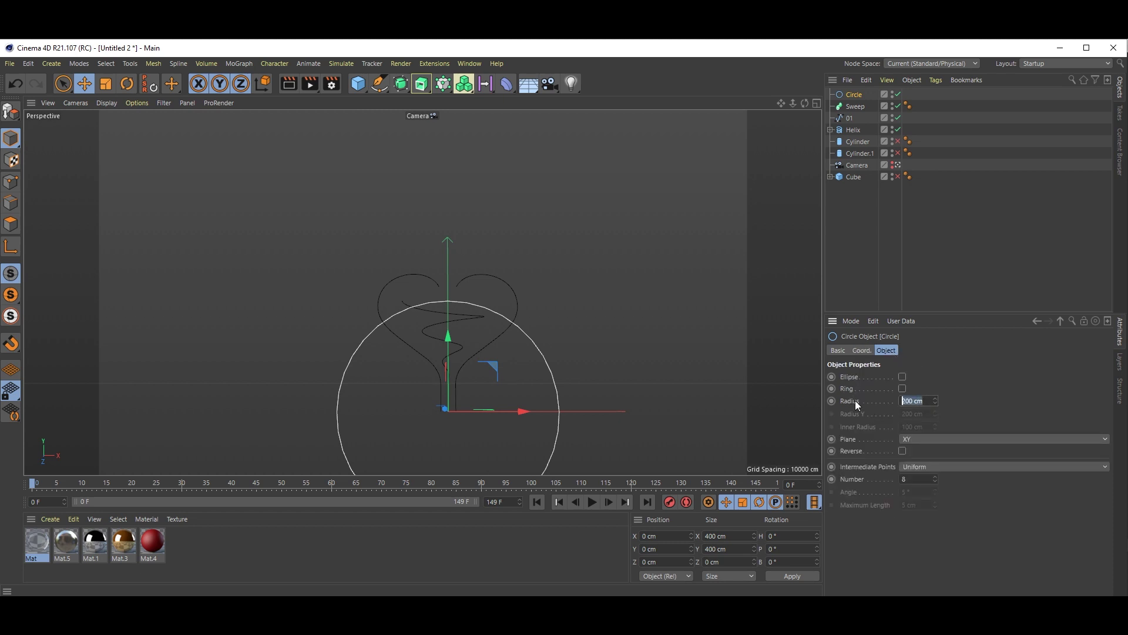
{"action": "type", "text": "1.5"}
{"action": "key", "text": "Return"}
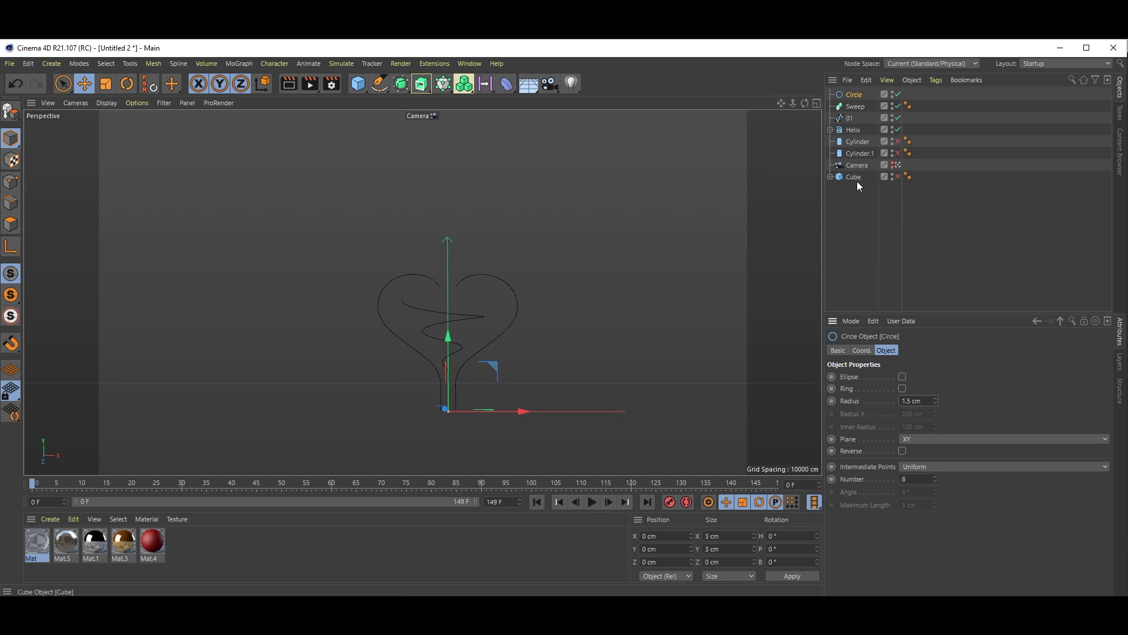
Place Circle and heart spline 01 inside the Sweep, then preview the tube in Render View
{"action": "left_click", "coordinate": [849, 118]}
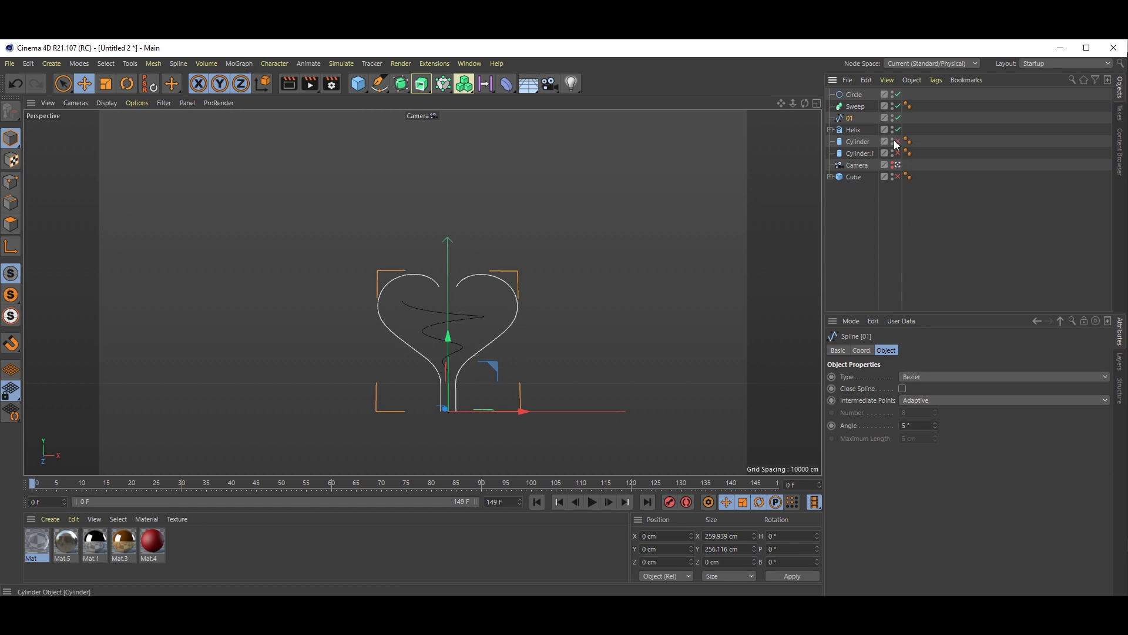
{"action": "left_click", "coordinate": [856, 94], "text": "ctrl"}
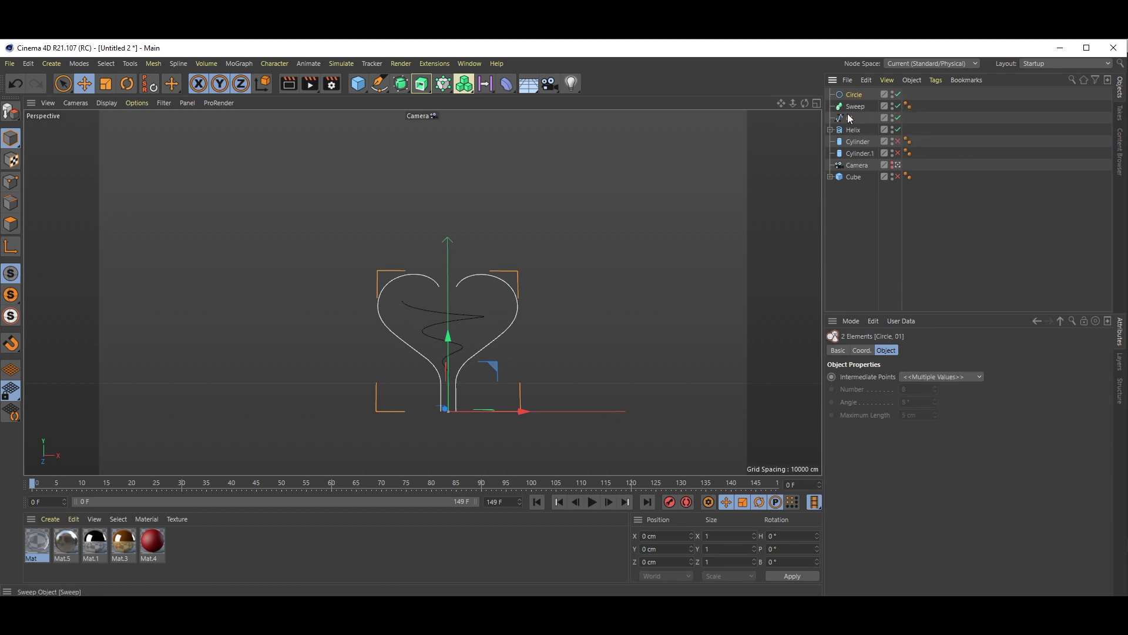
{"action": "left_click_drag", "start_coordinate": [851, 121], "coordinate": [858, 104]}
{"action": "left_click", "coordinate": [858, 107]}
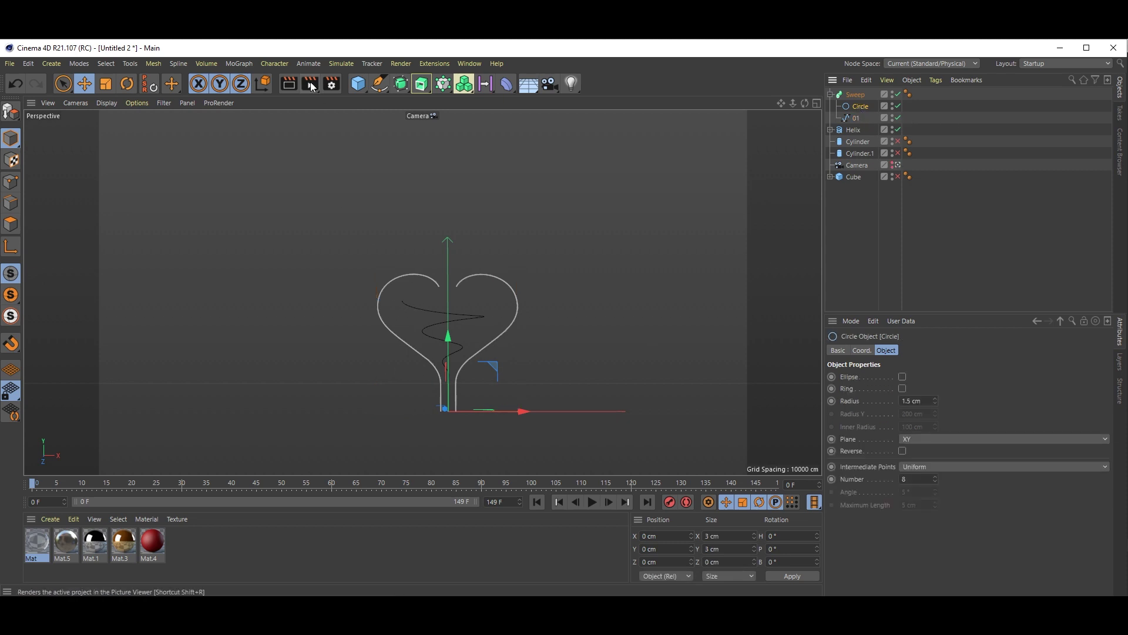
{"action": "left_click", "coordinate": [291, 84]}
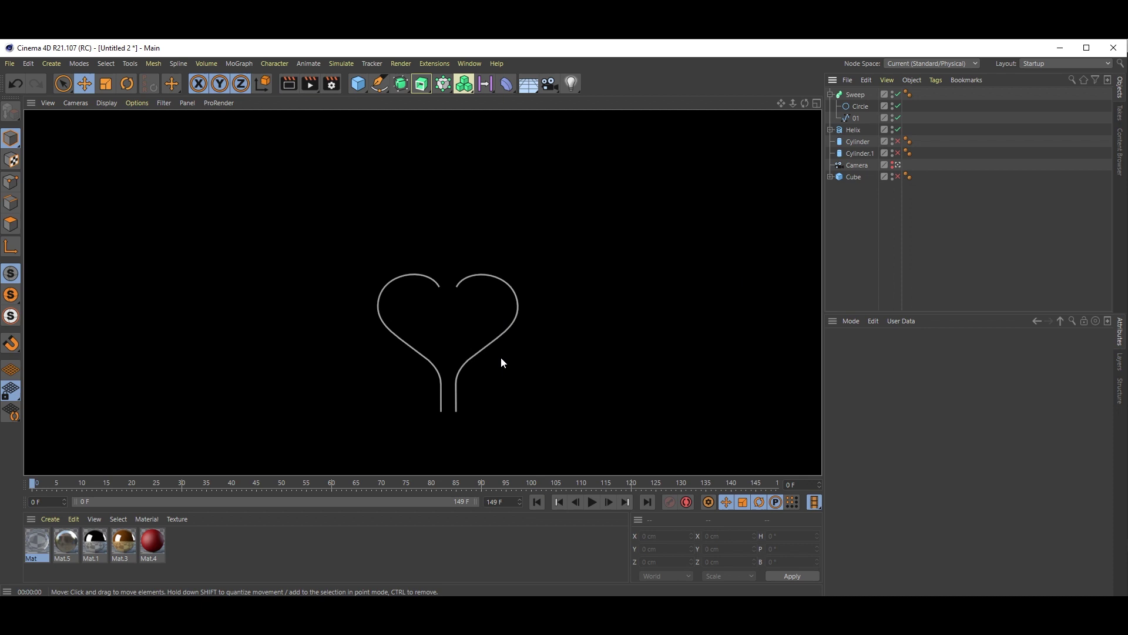
{"action": "left_click", "coordinate": [874, 250]}
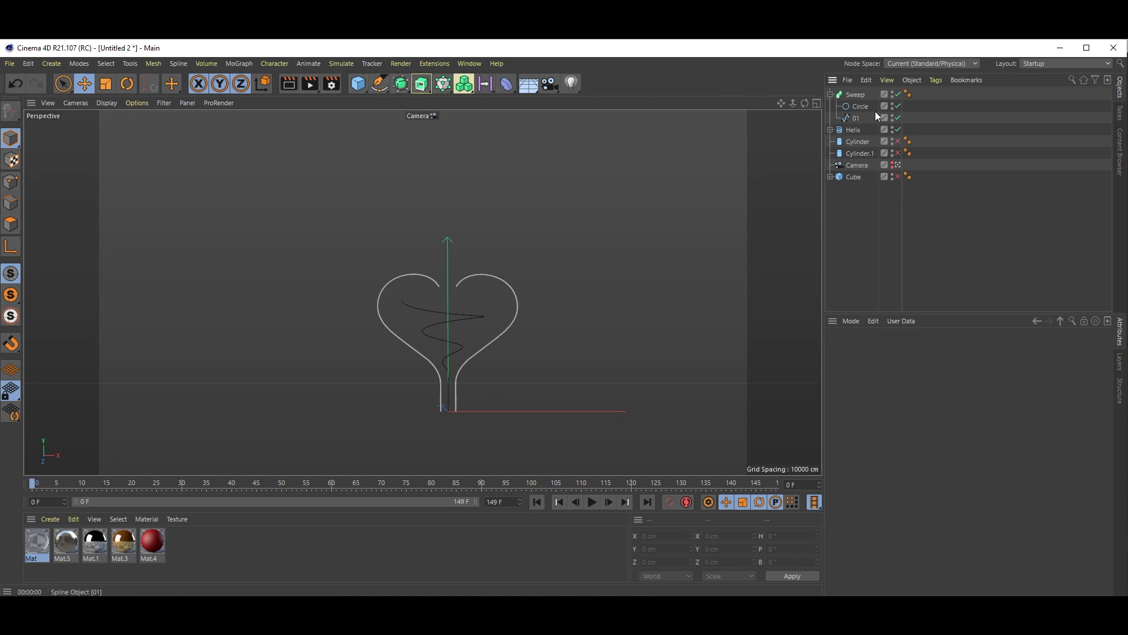
Duplicate the heart Sweep to create Sweep.1
{"action": "left_click", "coordinate": [856, 94]}
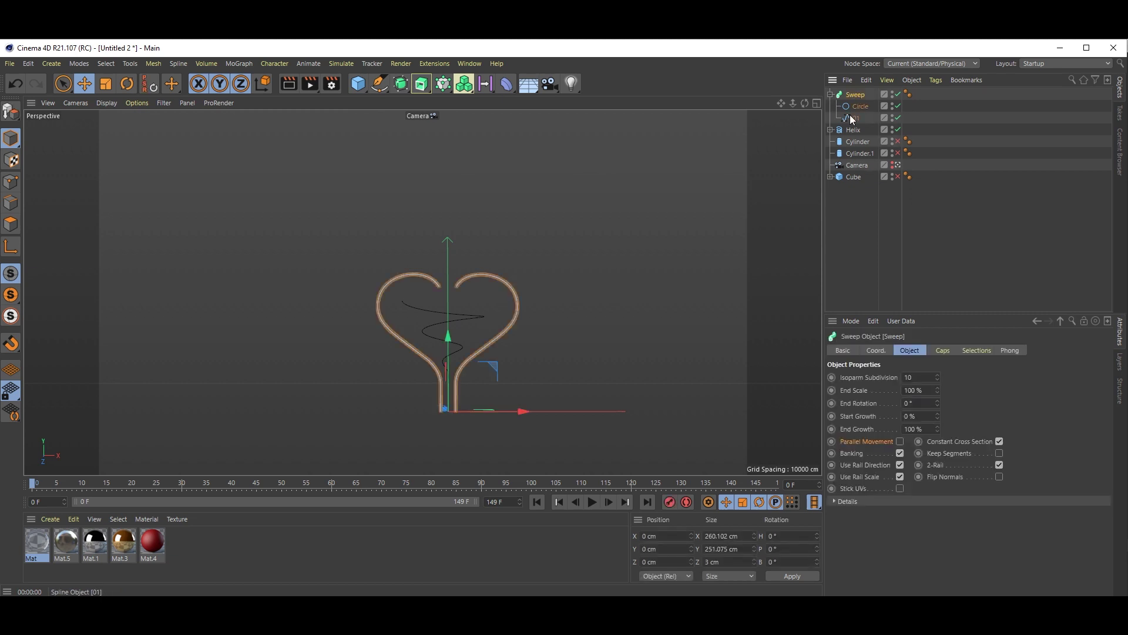
{"action": "left_click", "coordinate": [831, 95]}
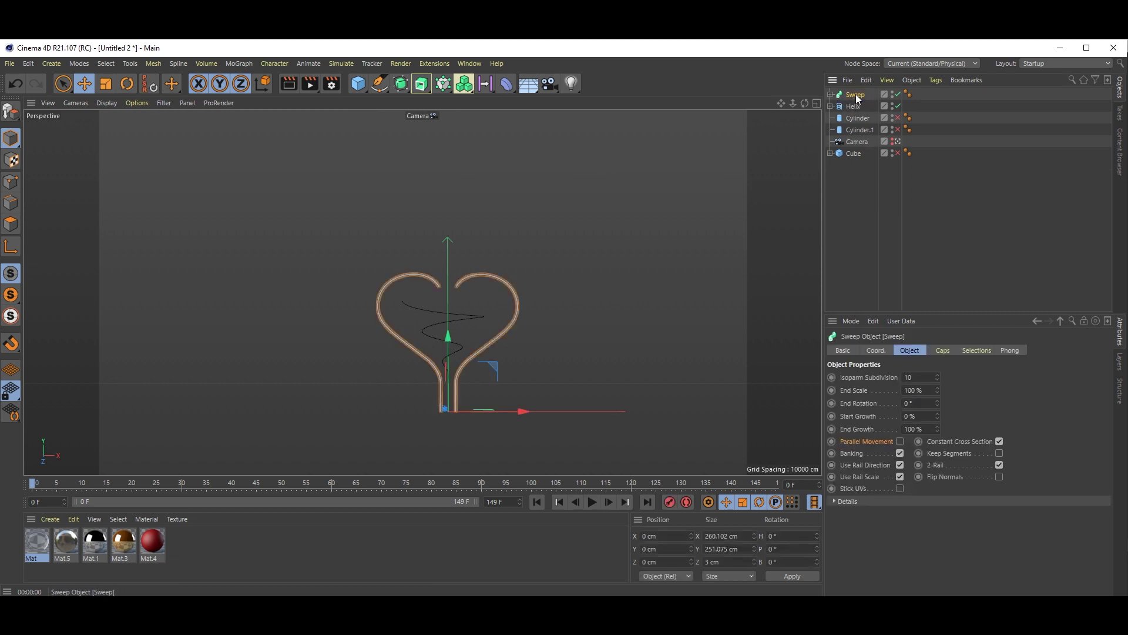
{"action": "left_click_drag", "start_coordinate": [857, 96], "coordinate": [859, 105]}
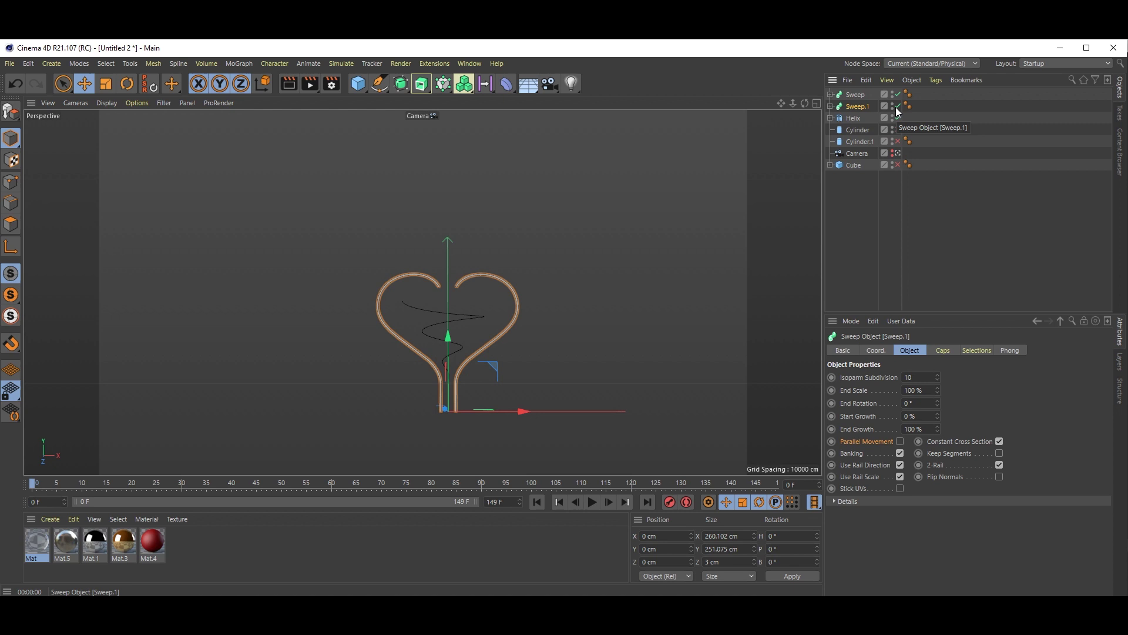
In Sweep.1, delete spline 01 and put the Helix under the Circle as the path
{"action": "left_click", "coordinate": [830, 106]}
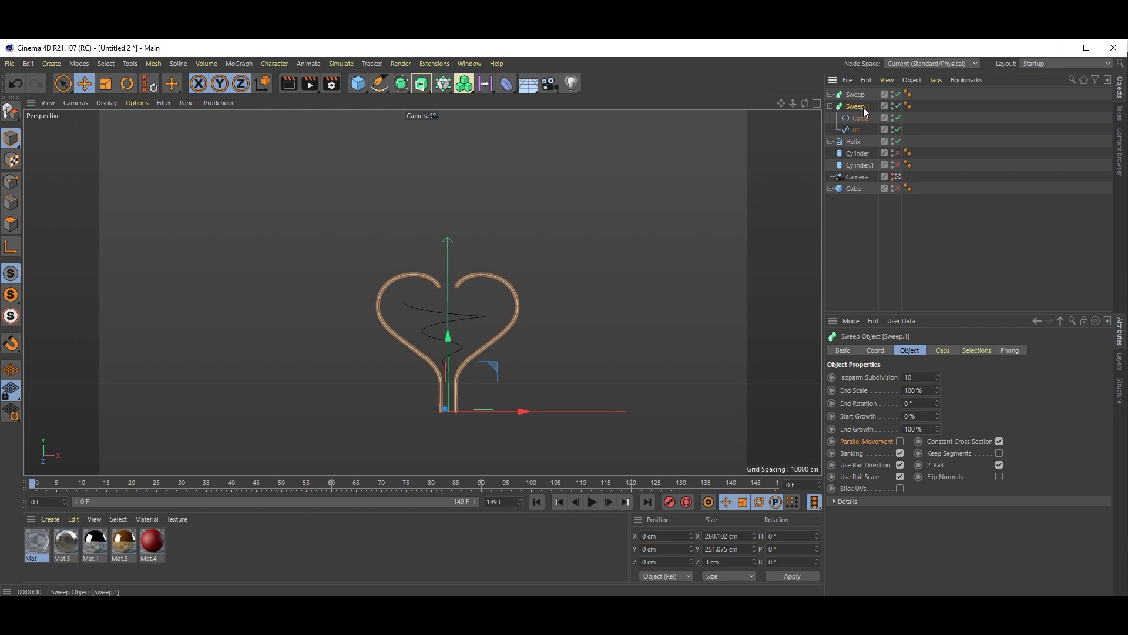
{"action": "left_click", "coordinate": [857, 130]}
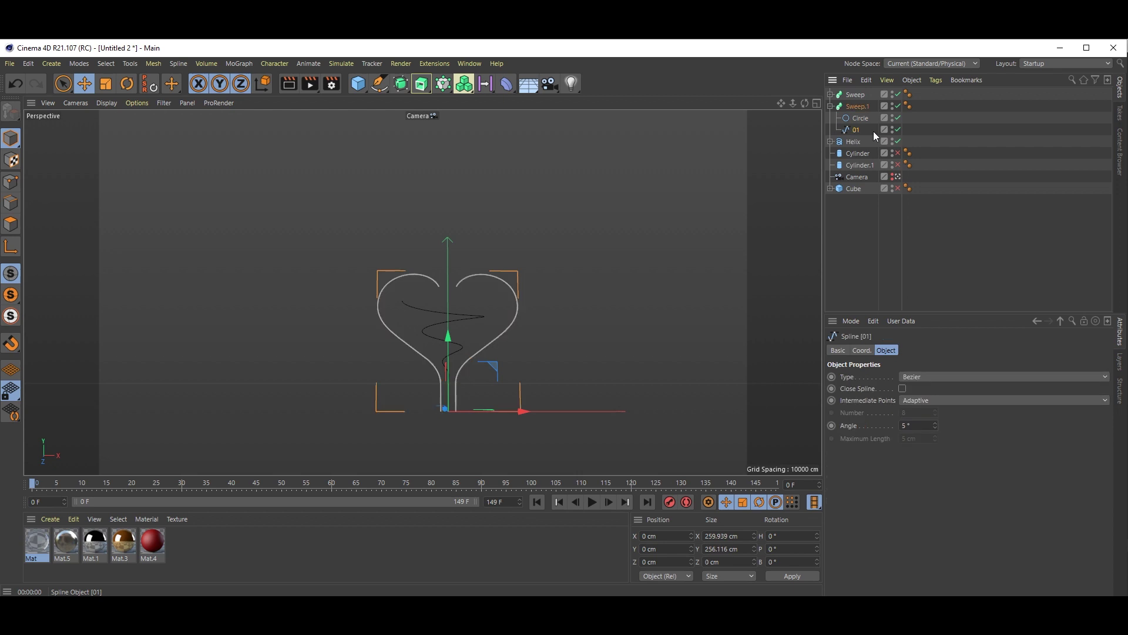
{"action": "key", "text": "Delete"}
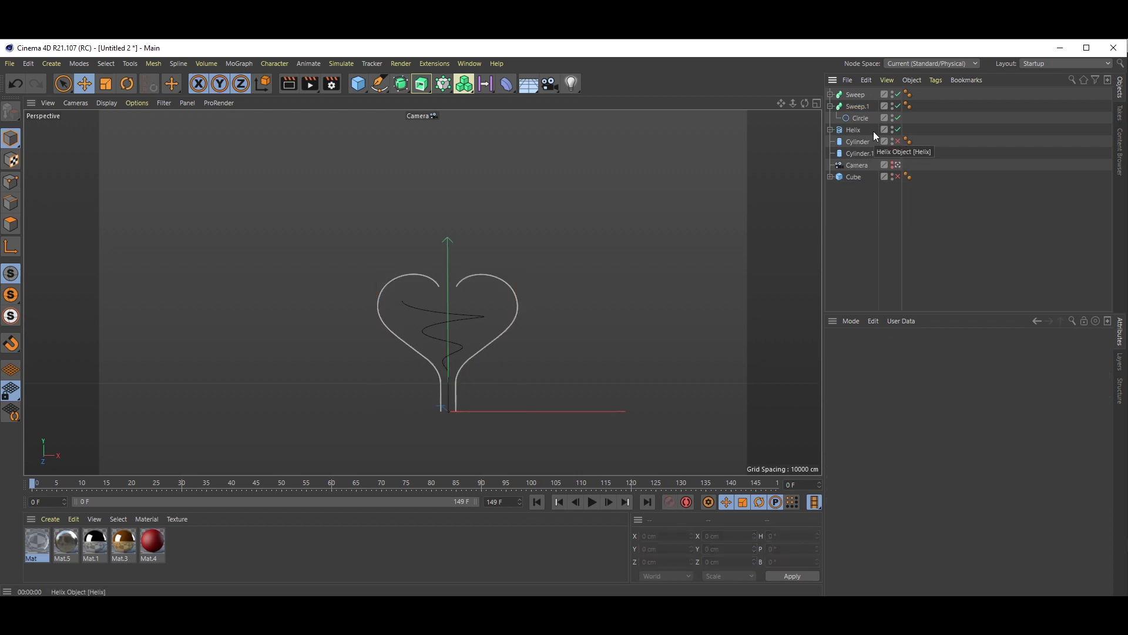
{"action": "left_click", "coordinate": [861, 131]}
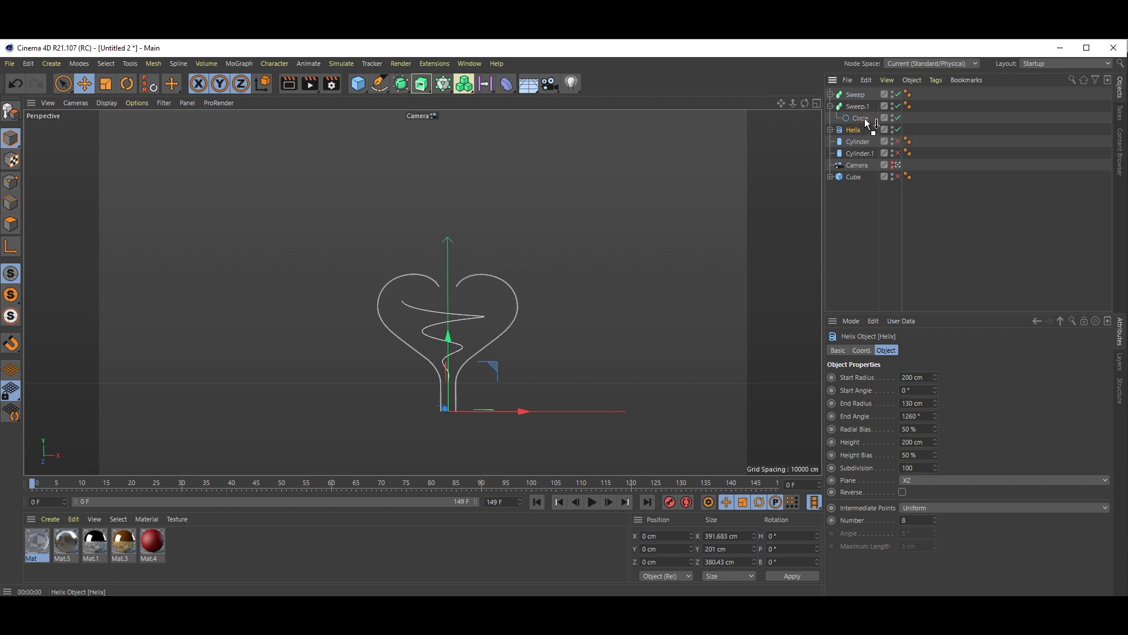
{"action": "left_click_drag", "start_coordinate": [861, 121], "coordinate": [860, 121]}
{"action": "left_click", "coordinate": [831, 107]}
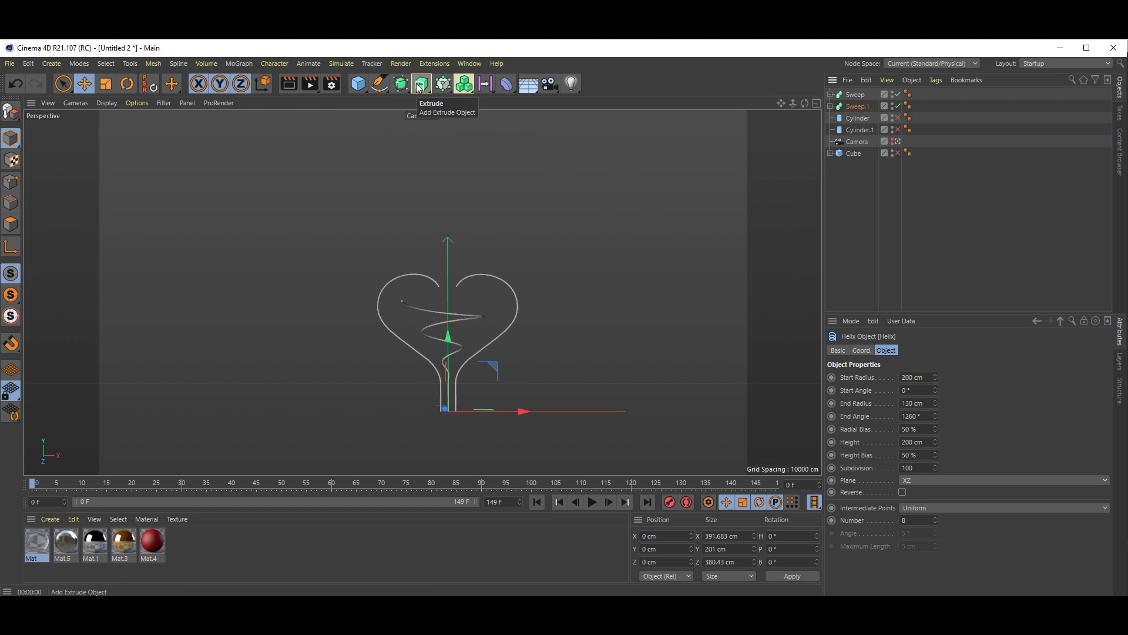
{"action": "left_click", "coordinate": [853, 233]}
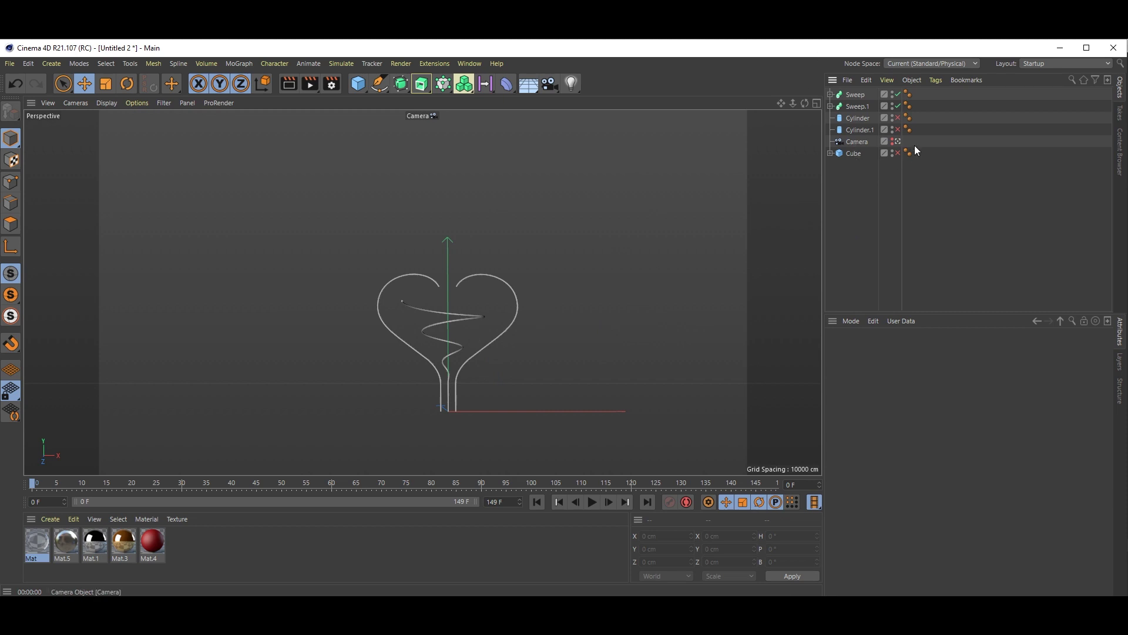
Re-enable Cylinder.1 and the background Cube in the Object Manager
{"action": "left_click", "coordinate": [898, 129]}
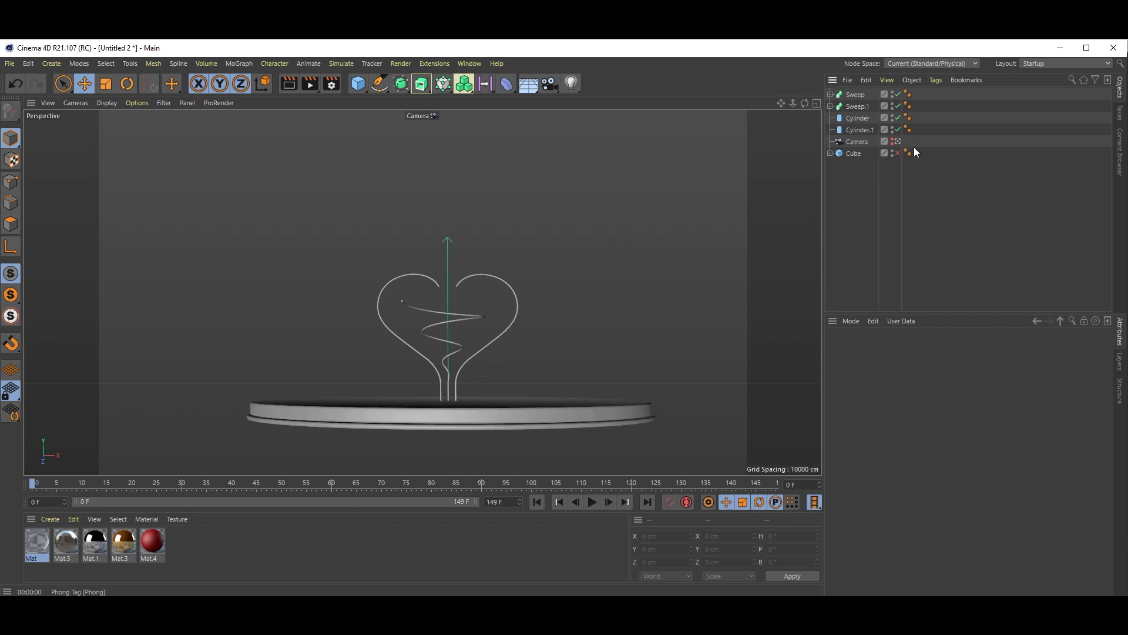
{"action": "left_click", "coordinate": [898, 152]}
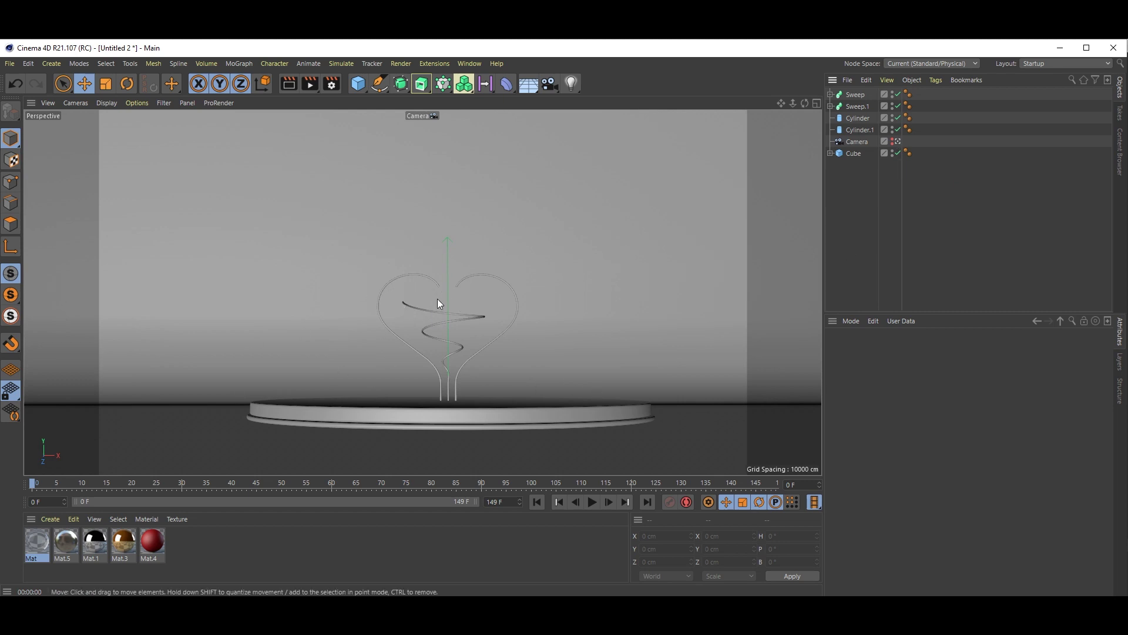
{"action": "left_click", "coordinate": [358, 84]}
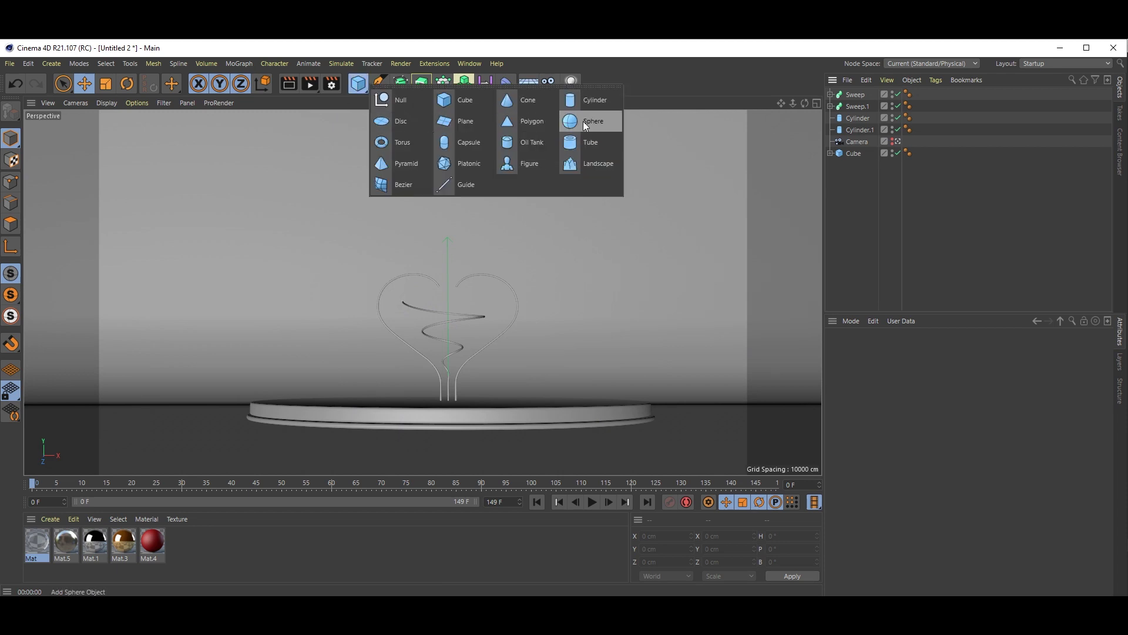
Add an 8 cm sphere and position it on the left heart curl's tip in Front view
{"action": "left_click", "coordinate": [586, 122]}
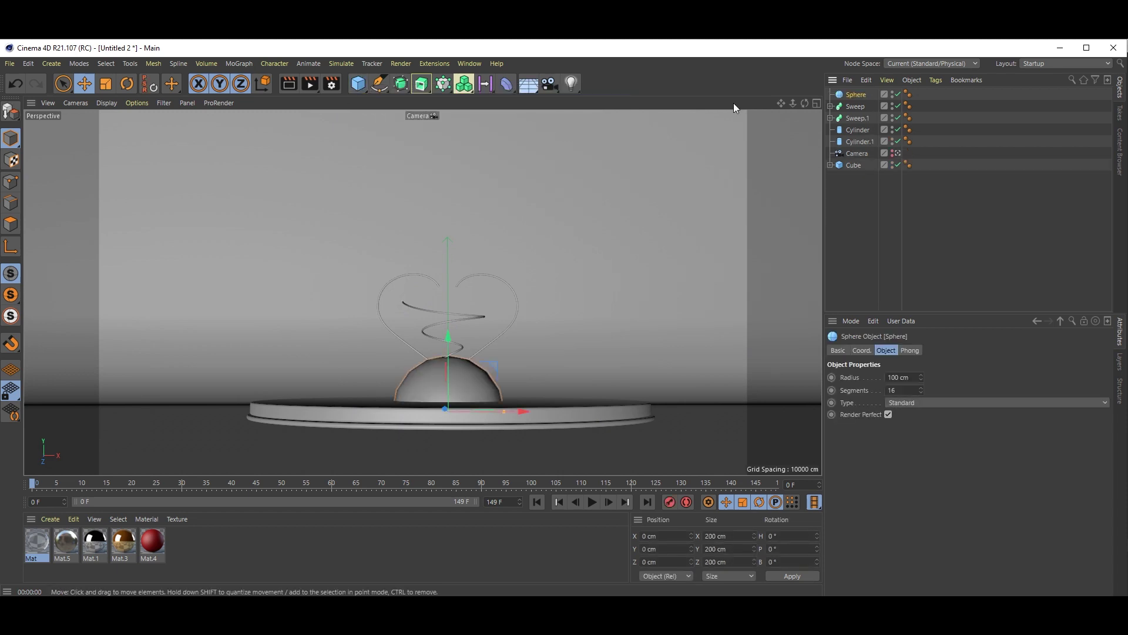
{"action": "left_click", "coordinate": [902, 377]}
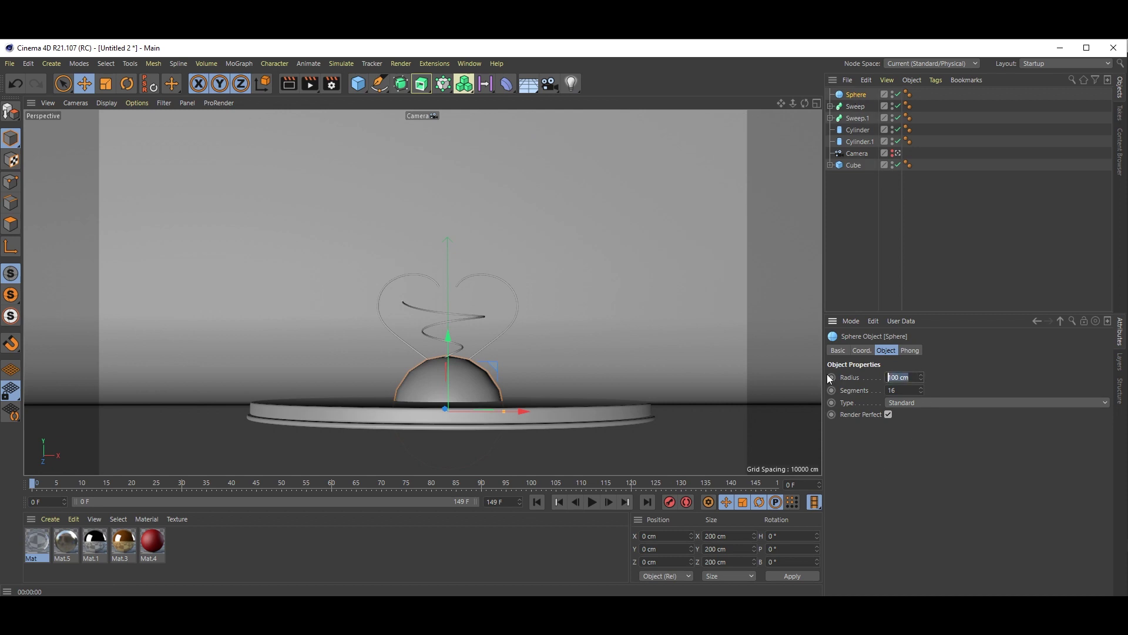
{"action": "type", "text": "8"}
{"action": "key", "text": "Return"}
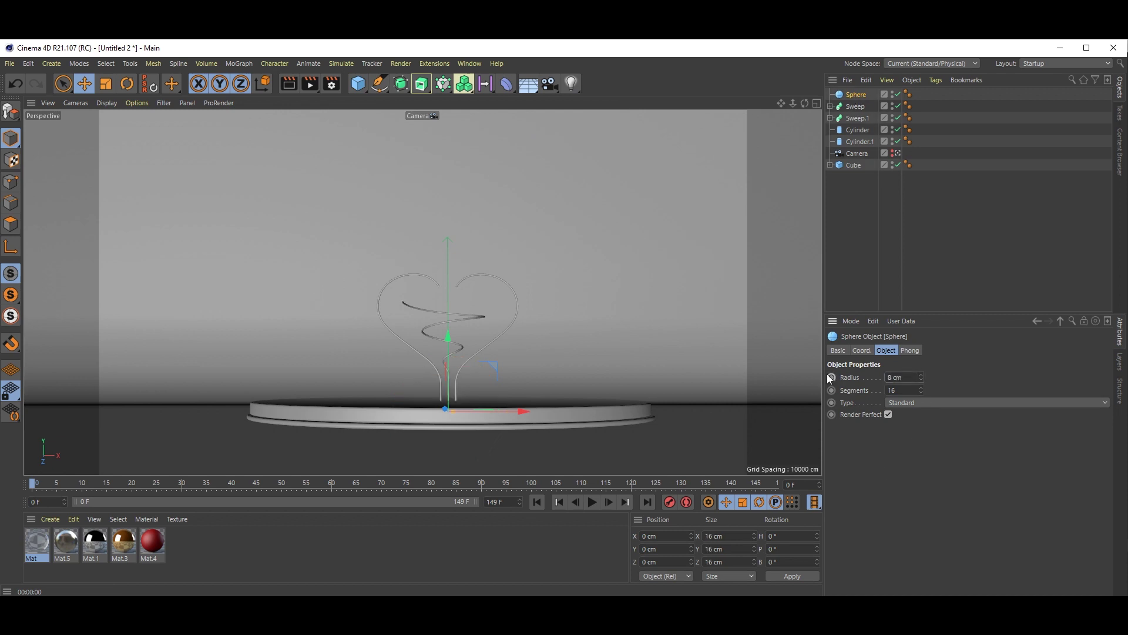
{"action": "middle_click", "coordinate": [570, 278]}
{"action": "middle_click", "coordinate": [657, 405]}
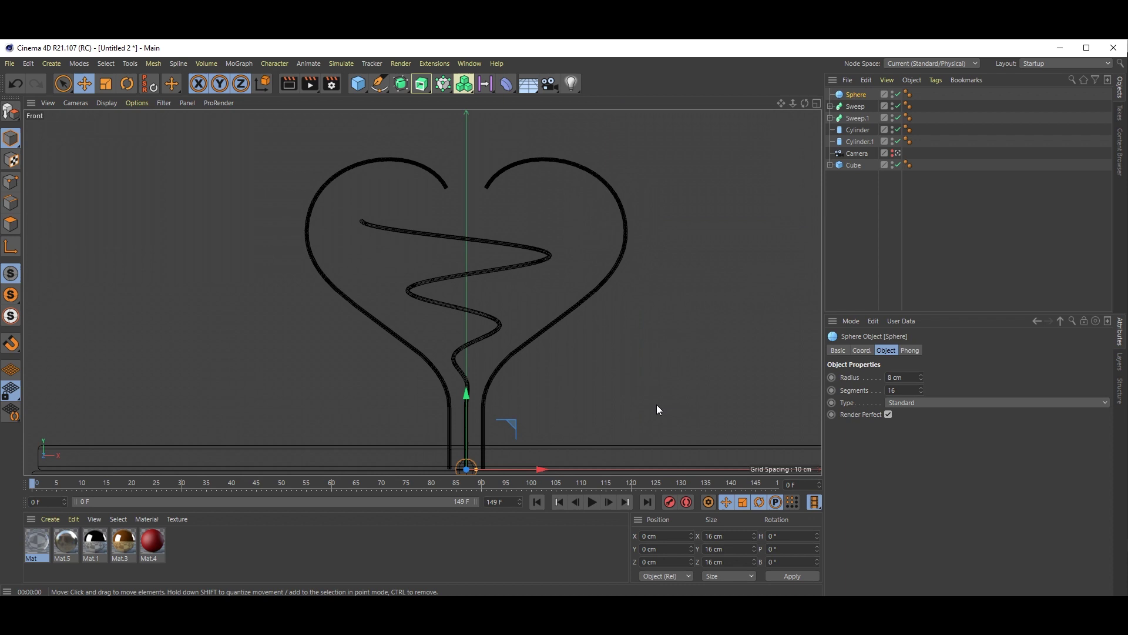
{"action": "left_click_drag", "start_coordinate": [488, 452], "coordinate": [480, 189]}
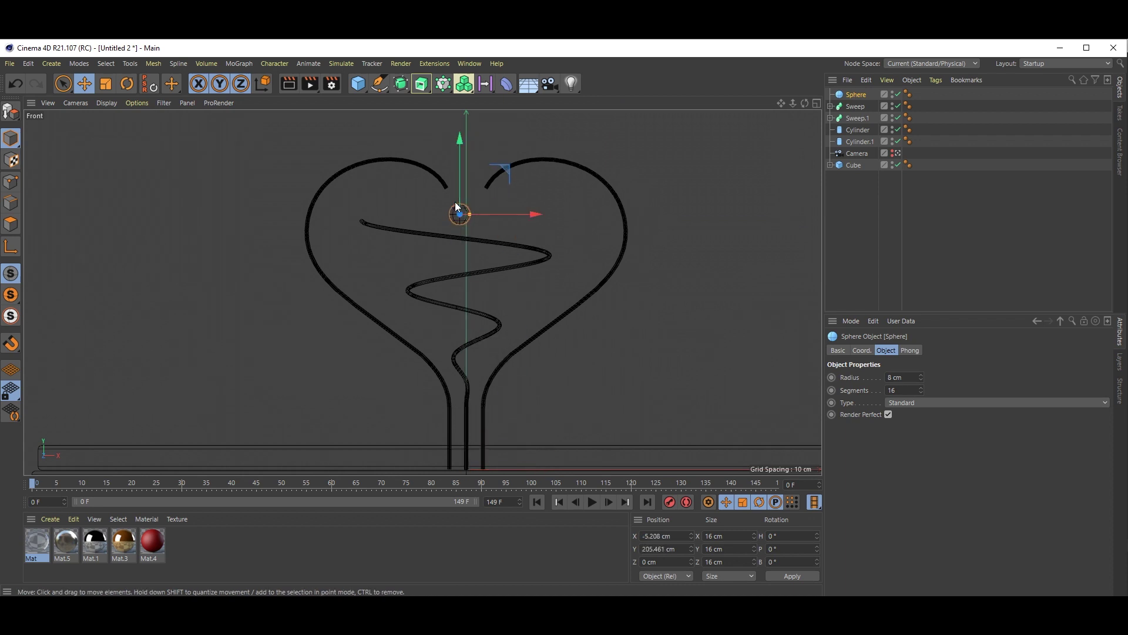
{"action": "scroll", "coordinate": [566, 234], "scroll_direction": "up", "scroll_amount": 5}
{"action": "scroll", "coordinate": [565, 234], "scroll_direction": "up", "scroll_amount": 5}
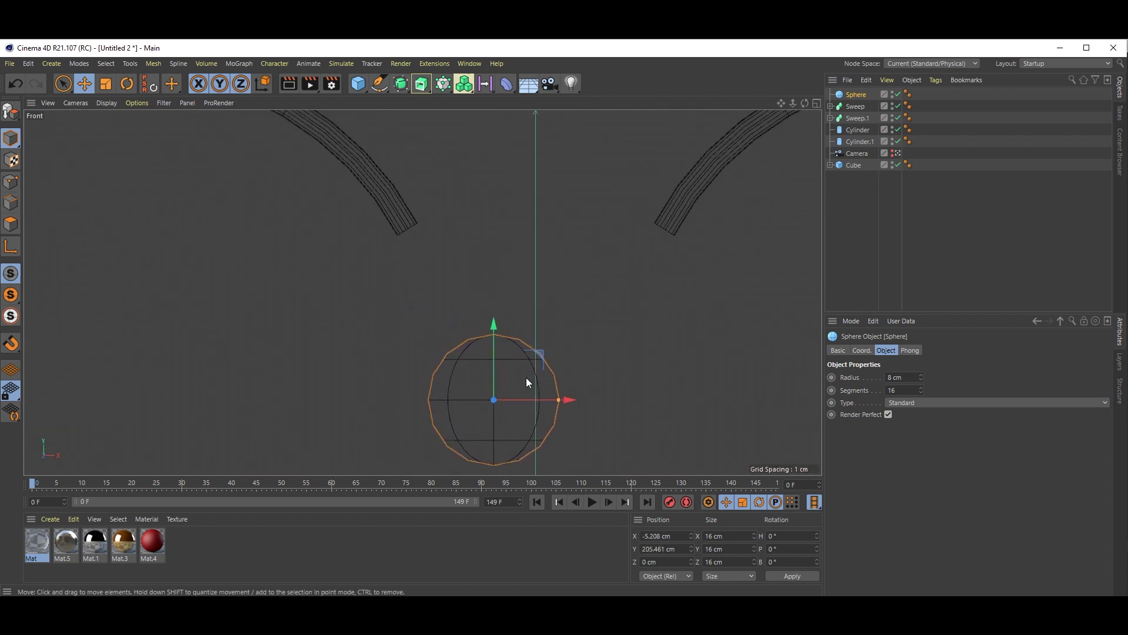
{"action": "left_click_drag", "start_coordinate": [526, 379], "coordinate": [422, 210]}
{"action": "scroll", "coordinate": [422, 210], "scroll_direction": "up", "scroll_amount": 2}
{"action": "scroll", "coordinate": [442, 231], "scroll_direction": "up", "scroll_amount": 2}
{"action": "left_click_drag", "start_coordinate": [464, 280], "coordinate": [462, 280]}
Copy the sphere onto the right heart curl's tip
{"action": "scroll", "coordinate": [494, 290], "scroll_direction": "down", "scroll_amount": 3}
{"action": "middle_click_drag", "start_coordinate": [494, 290], "coordinate": [442, 297], "text": "alt"}
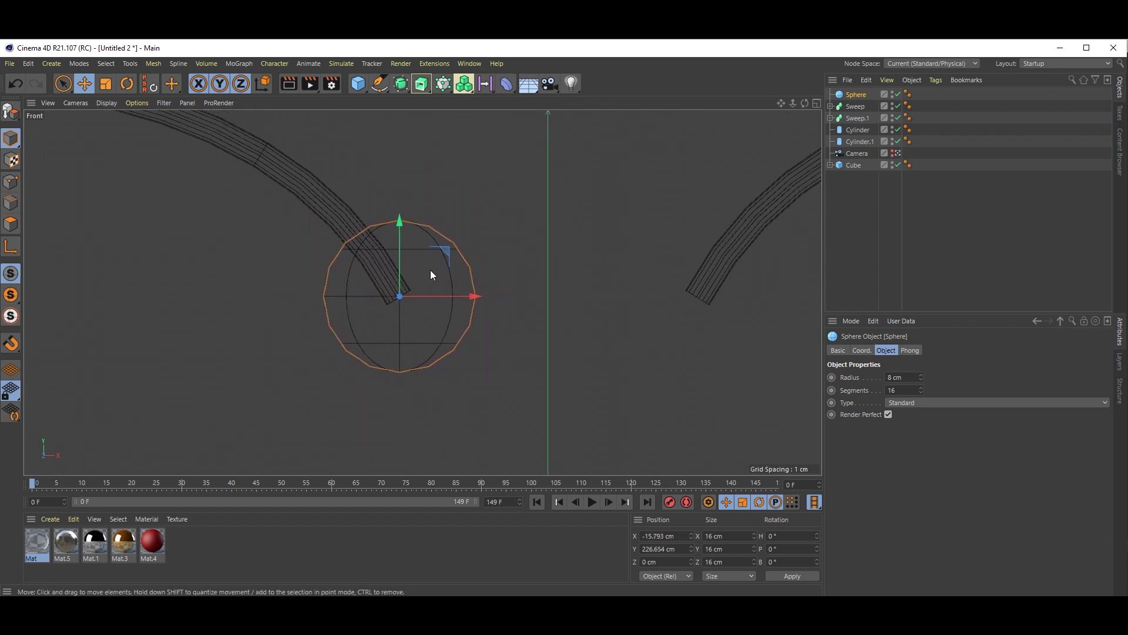
{"action": "left_click_drag", "start_coordinate": [456, 295], "coordinate": [754, 303], "text": "ctrl"}
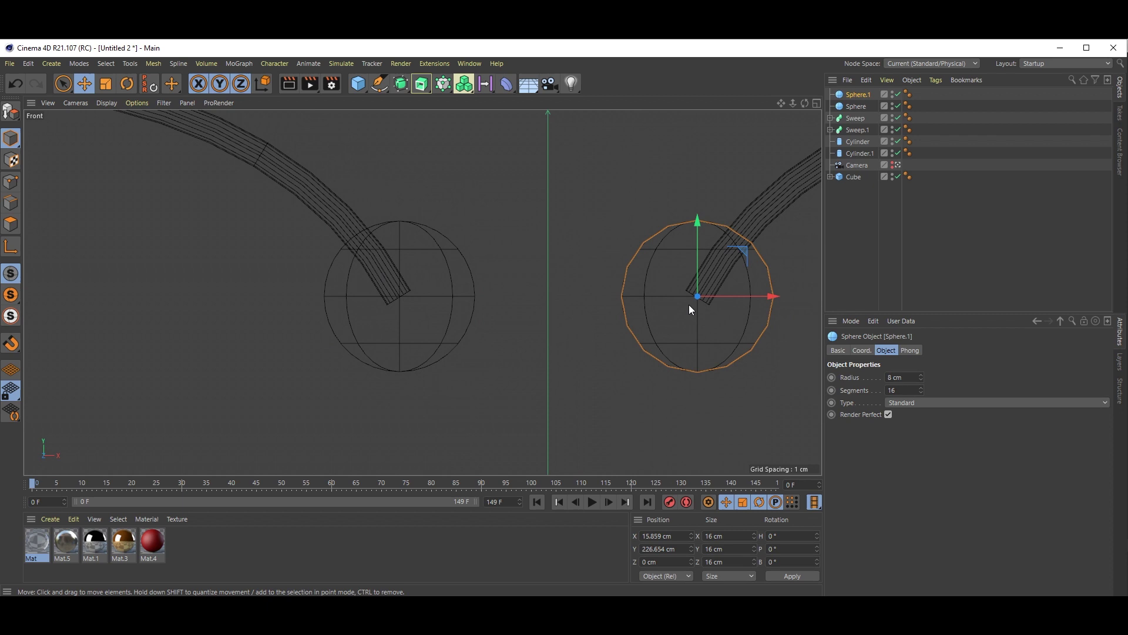
{"action": "scroll", "coordinate": [679, 292], "scroll_direction": "down", "scroll_amount": 10}
{"action": "middle_click_drag", "start_coordinate": [677, 336], "coordinate": [581, 278], "text": "alt"}
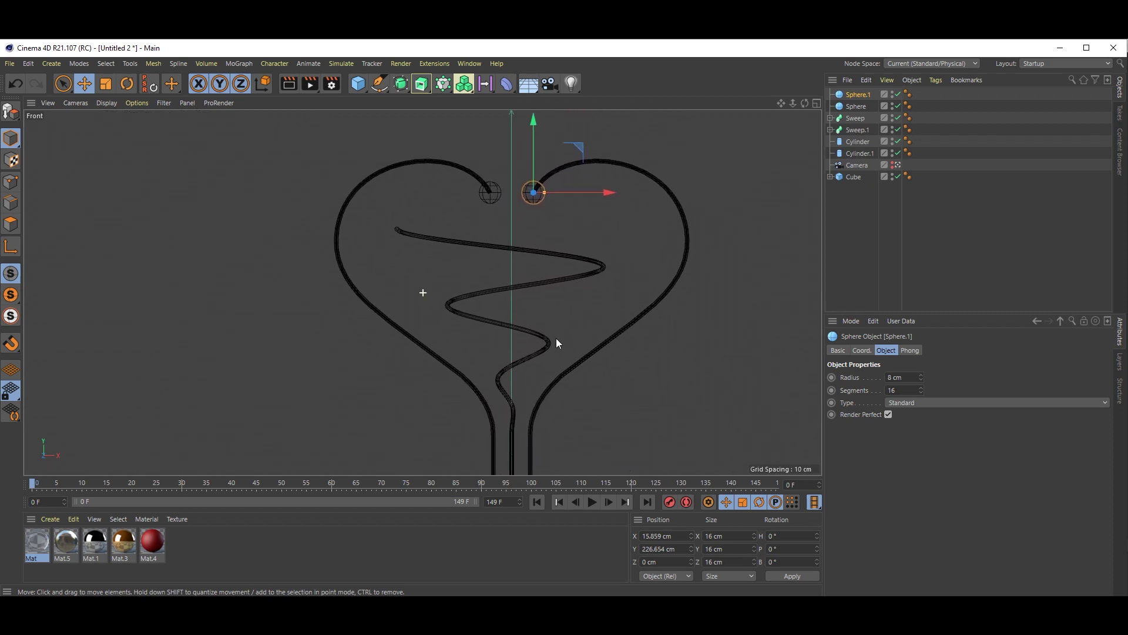
{"action": "scroll", "coordinate": [525, 217], "scroll_direction": "up", "scroll_amount": 3}
Copy a third sphere onto the spiral's upper end and align it in depth
{"action": "left_click_drag", "start_coordinate": [615, 255], "coordinate": [358, 333], "text": "ctrl"}
{"action": "scroll", "coordinate": [353, 326], "scroll_direction": "up", "scroll_amount": 5}
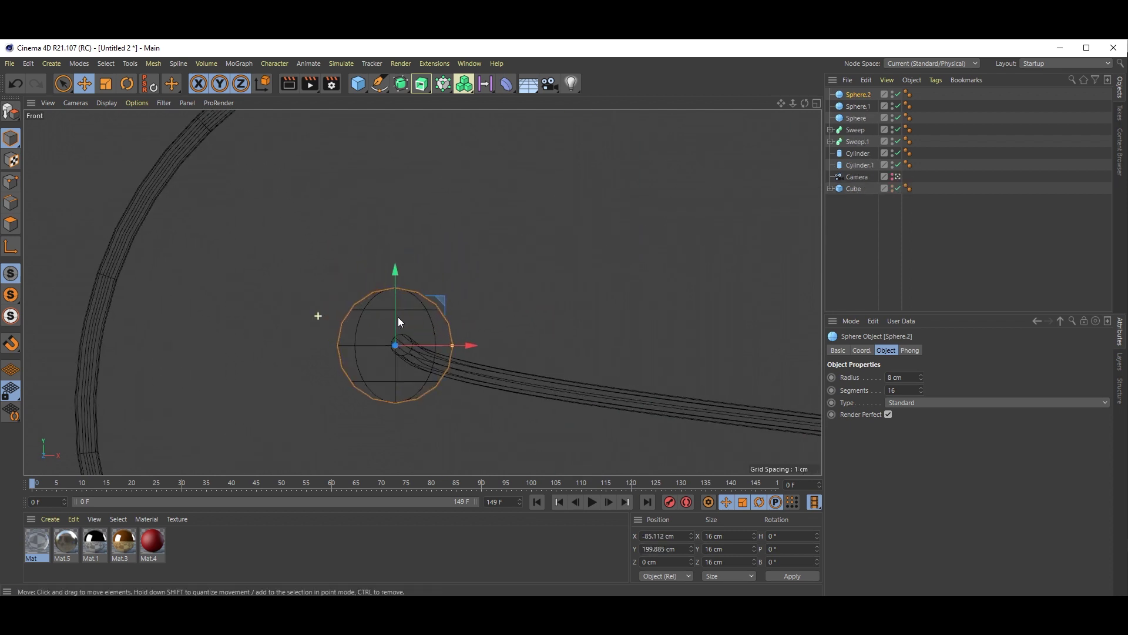
{"action": "scroll", "coordinate": [458, 331], "scroll_direction": "up", "scroll_amount": 3}
{"action": "left_click_drag", "start_coordinate": [481, 324], "coordinate": [493, 320]}
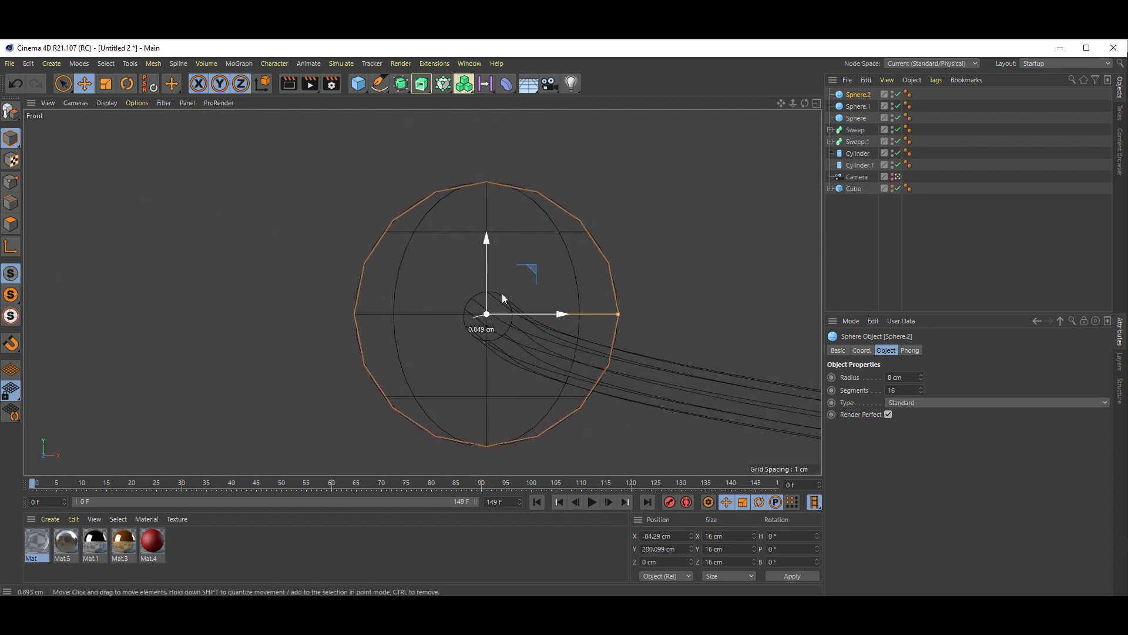
{"action": "middle_click", "coordinate": [501, 295]}
{"action": "middle_click", "coordinate": [294, 365]}
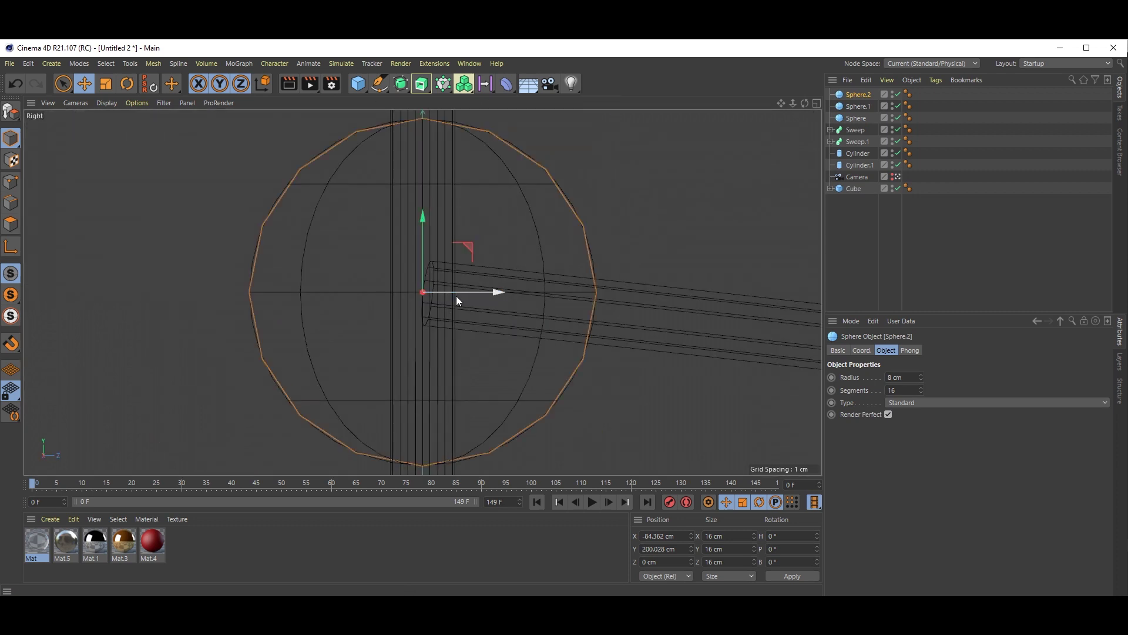
{"action": "left_click_drag", "start_coordinate": [437, 274], "coordinate": [436, 274]}
{"action": "middle_click", "coordinate": [520, 277]}
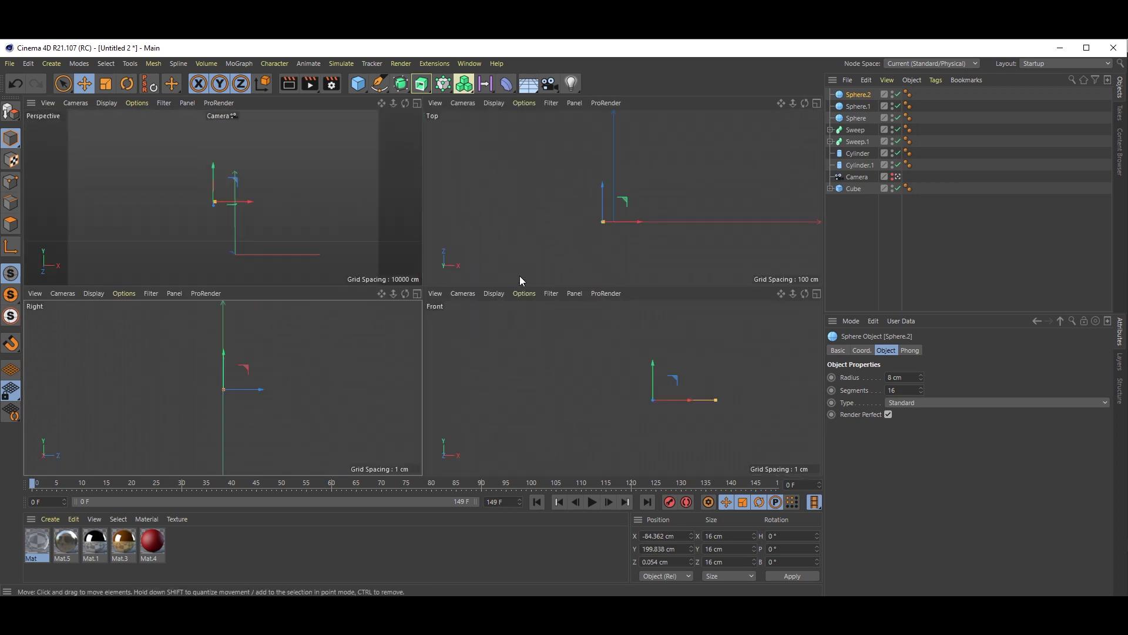
{"action": "middle_click", "coordinate": [305, 237]}
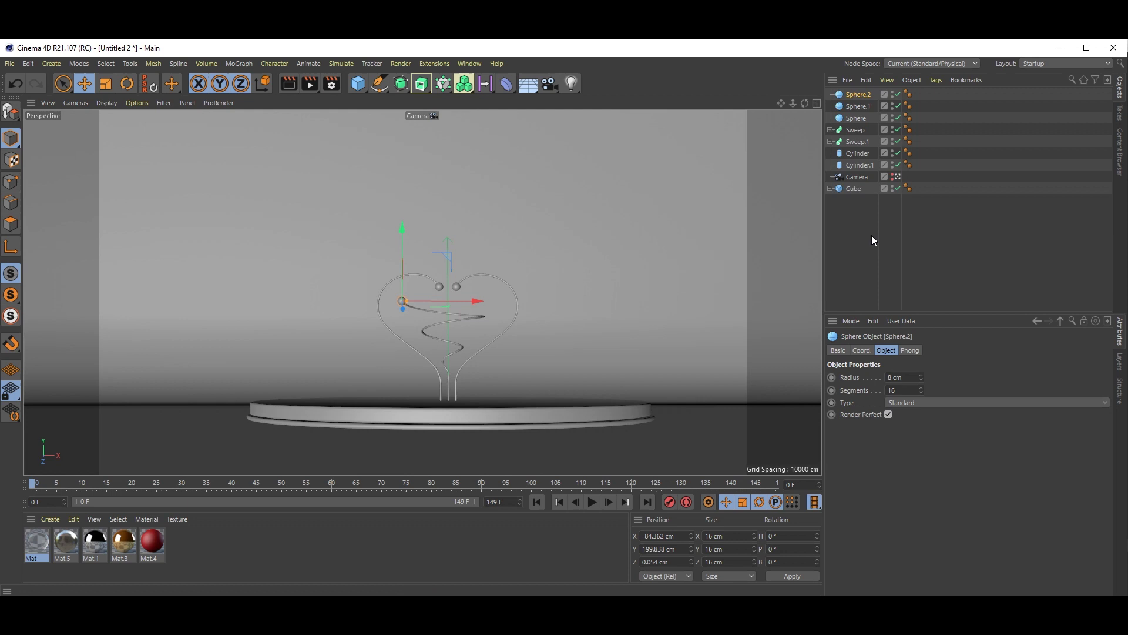
Group Sphere.2 and spiral Sweep.1 under a new Null renamed 01
{"action": "left_click", "coordinate": [831, 237]}
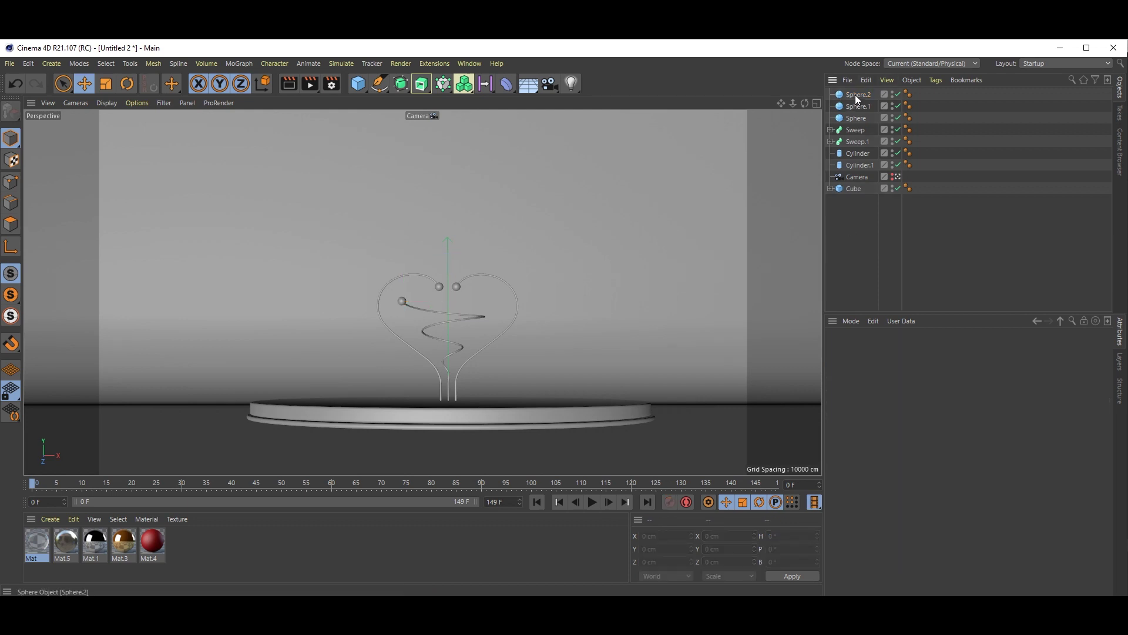
{"action": "left_click", "coordinate": [857, 143]}
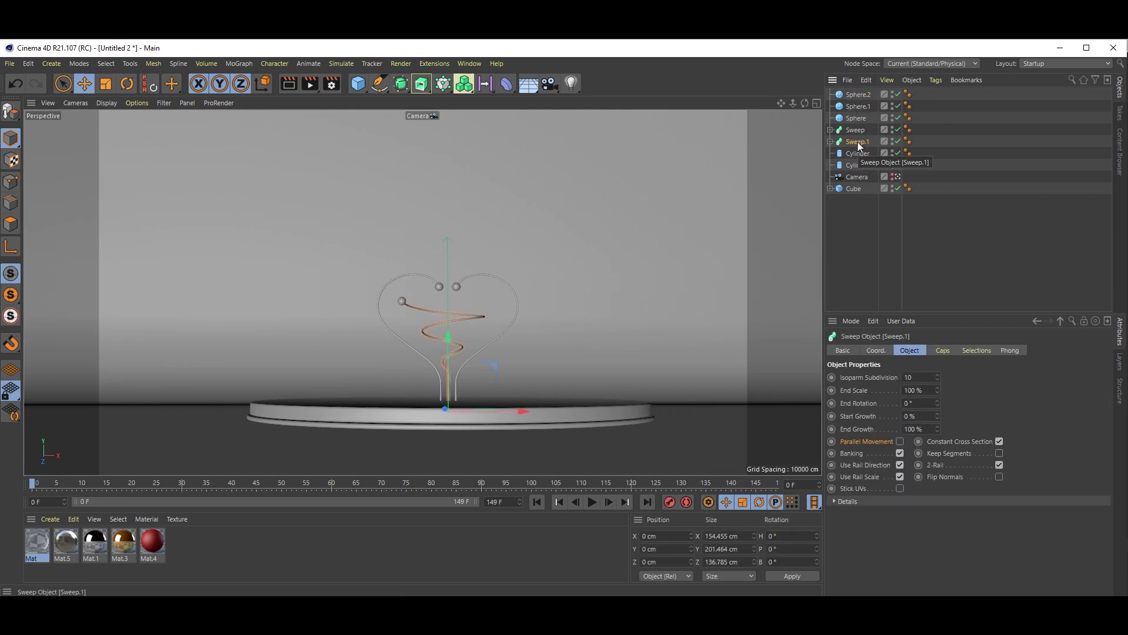
{"action": "left_click", "coordinate": [863, 97], "text": "ctrl"}
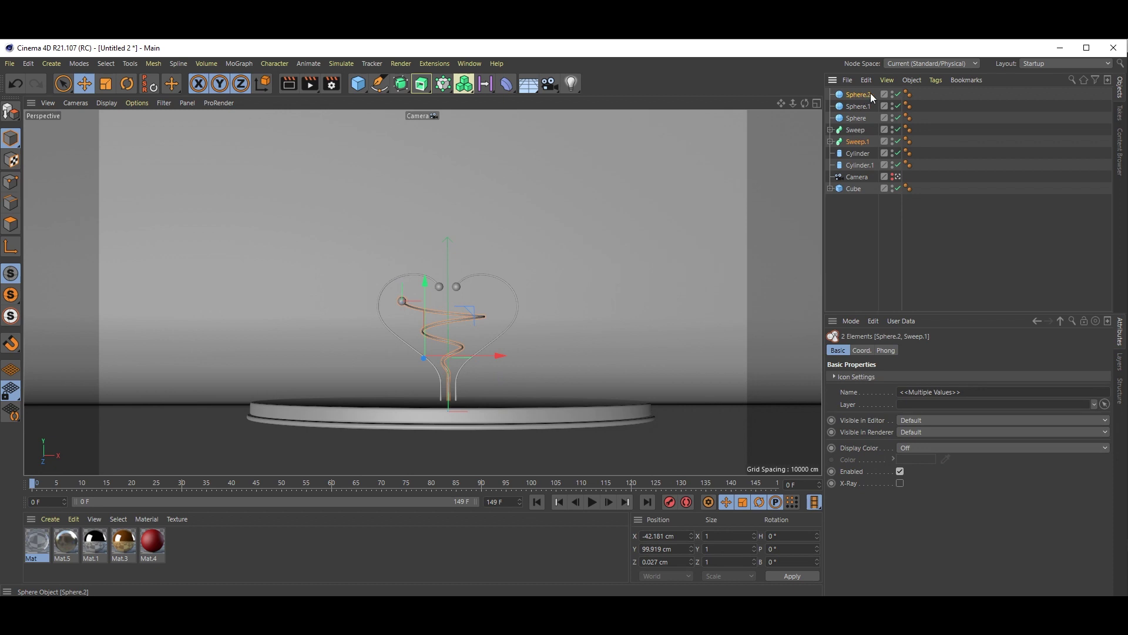
{"action": "left_click_drag", "start_coordinate": [856, 147], "coordinate": [853, 231]}
{"action": "left_click", "coordinate": [781, 255]}
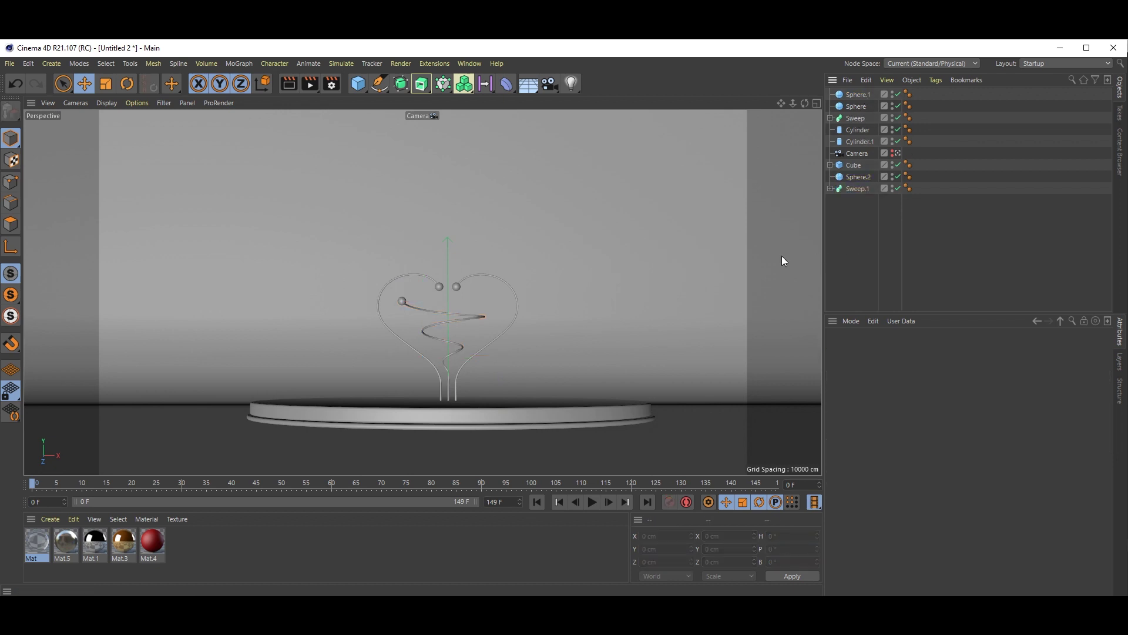
{"action": "left_click", "coordinate": [358, 85]}
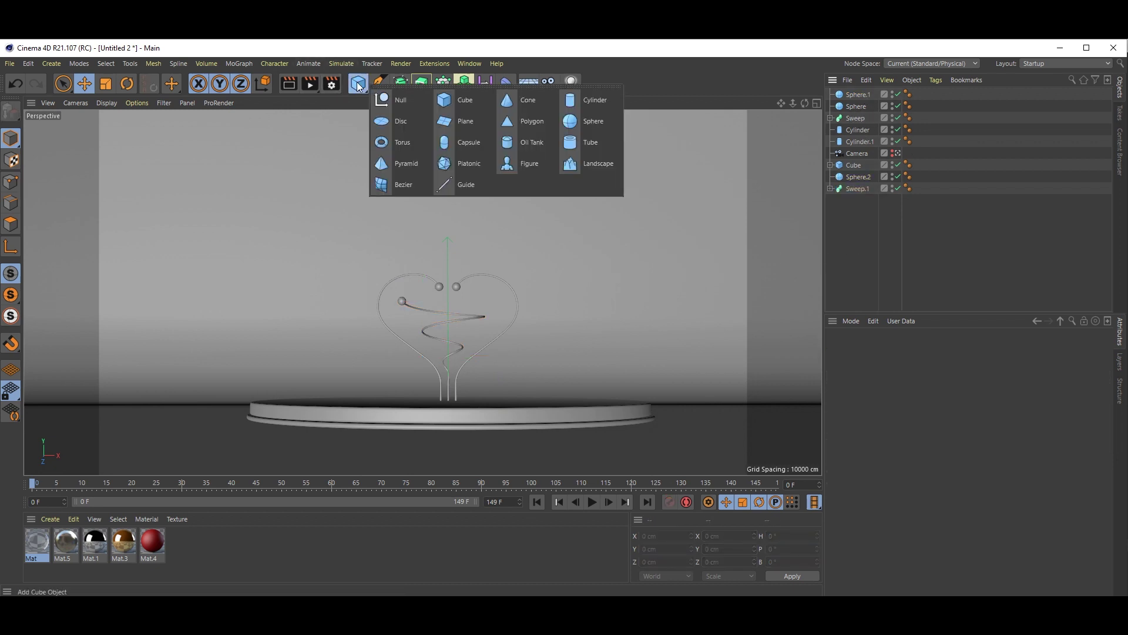
{"action": "left_click", "coordinate": [393, 97]}
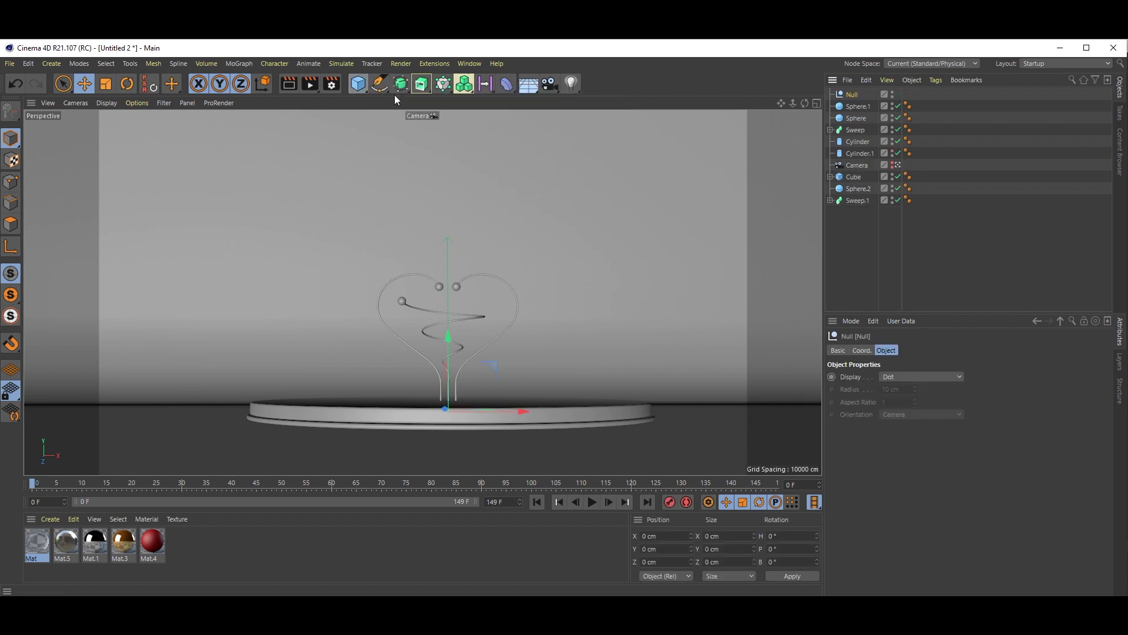
{"action": "left_click", "coordinate": [855, 191]}
{"action": "left_click", "coordinate": [856, 199], "text": "ctrl"}
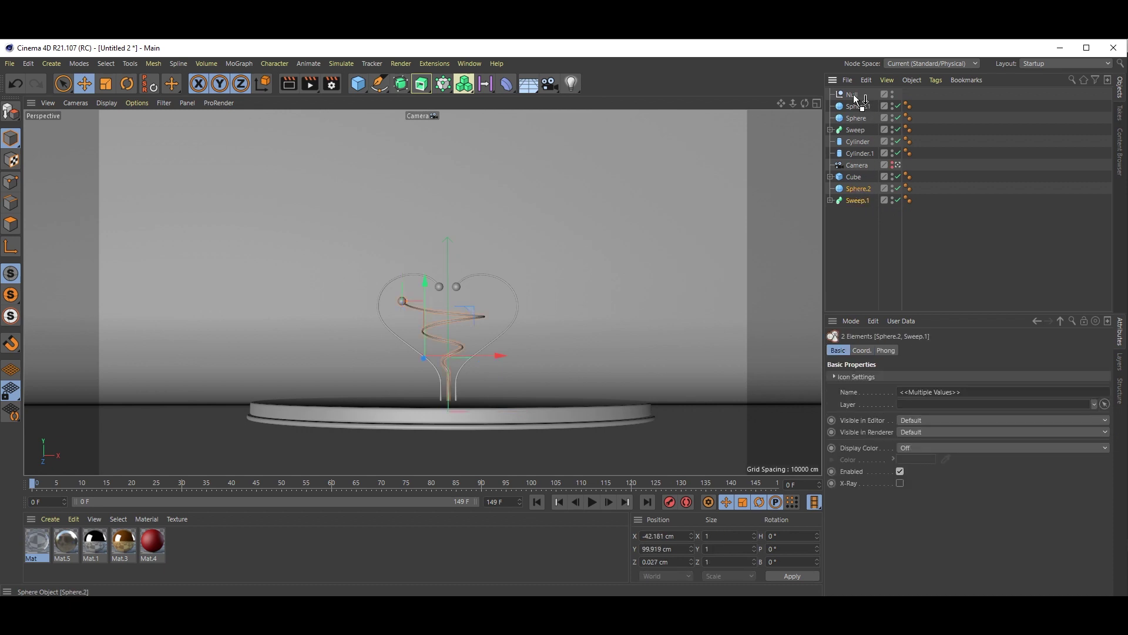
{"action": "left_click_drag", "start_coordinate": [853, 94], "coordinate": [852, 94]}
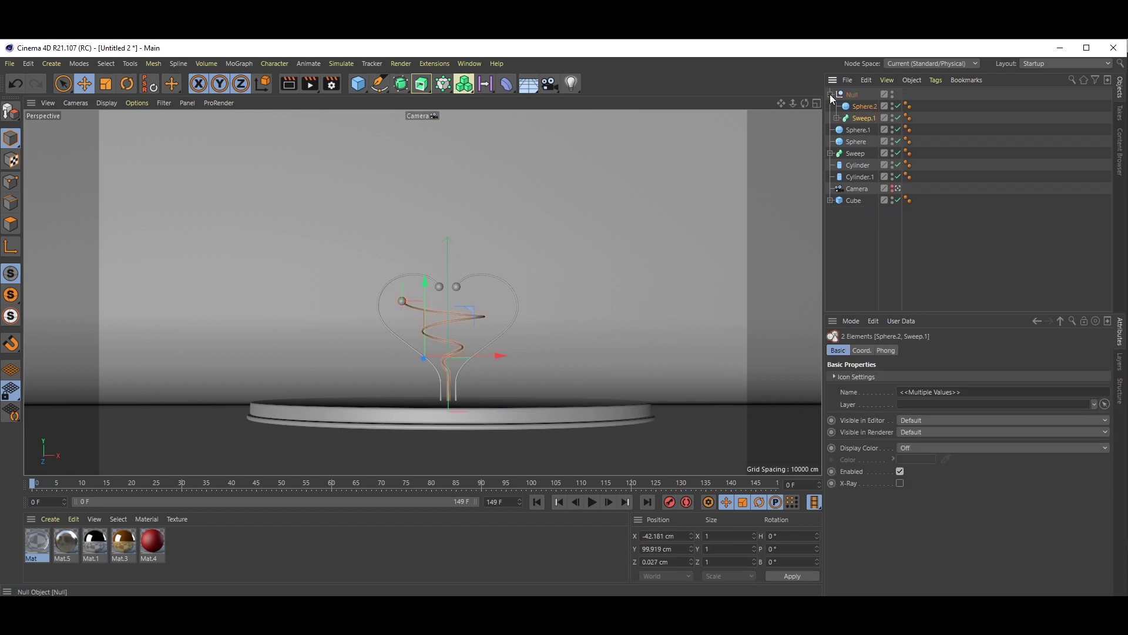
{"action": "left_click", "coordinate": [830, 94]}
{"action": "double_click", "coordinate": [853, 94]}
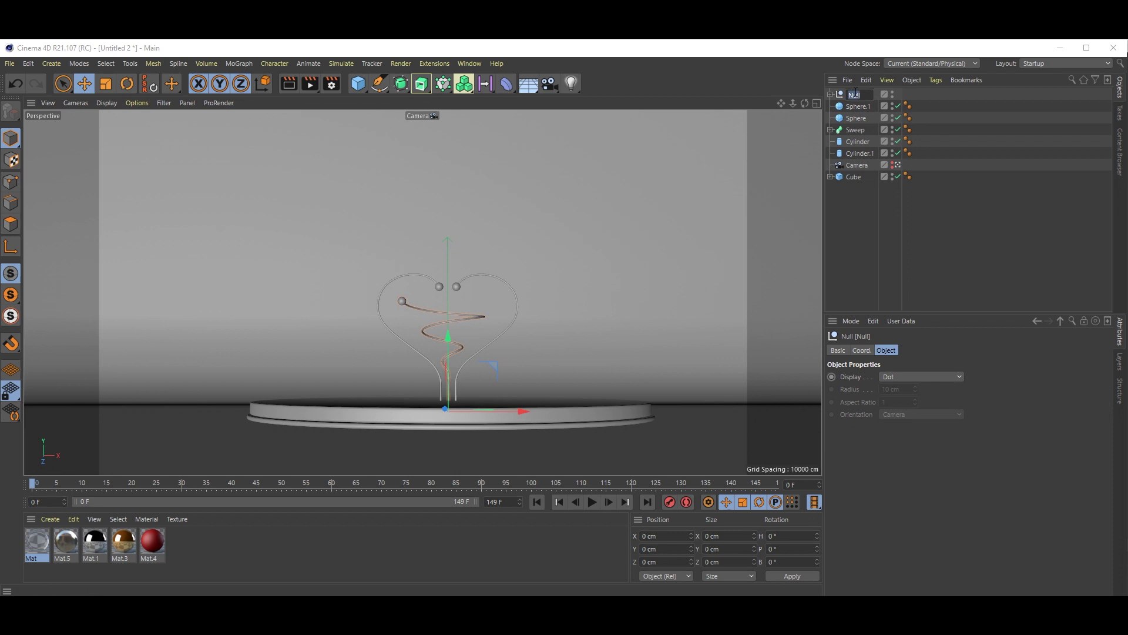
{"action": "type", "text": "01"}
{"action": "key", "text": "Return"}
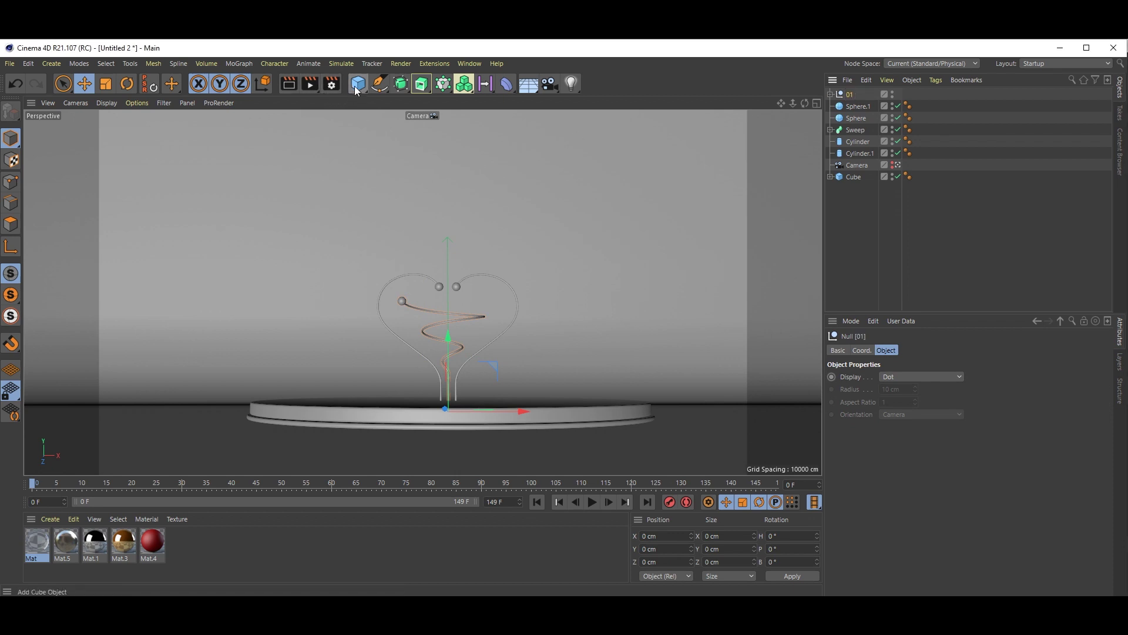
Group Sphere, Sphere.1 and the heart Sweep under a second Null renamed 02
{"action": "left_click_drag", "start_coordinate": [356, 90], "coordinate": [377, 100]}
{"action": "left_click", "coordinate": [410, 104]}
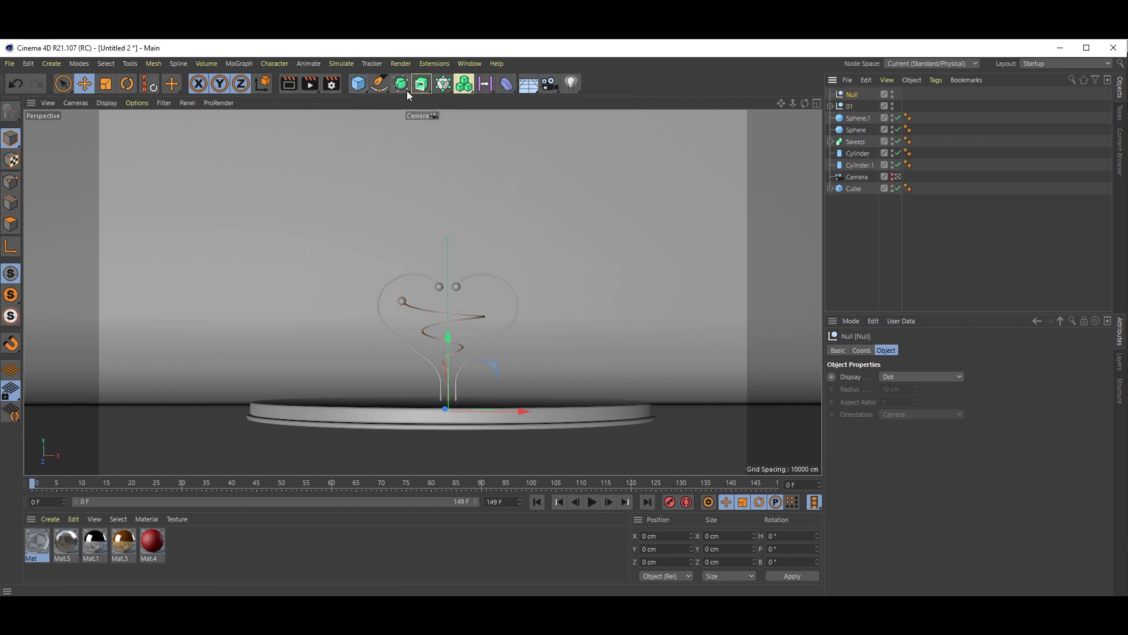
{"action": "left_click", "coordinate": [439, 287]}
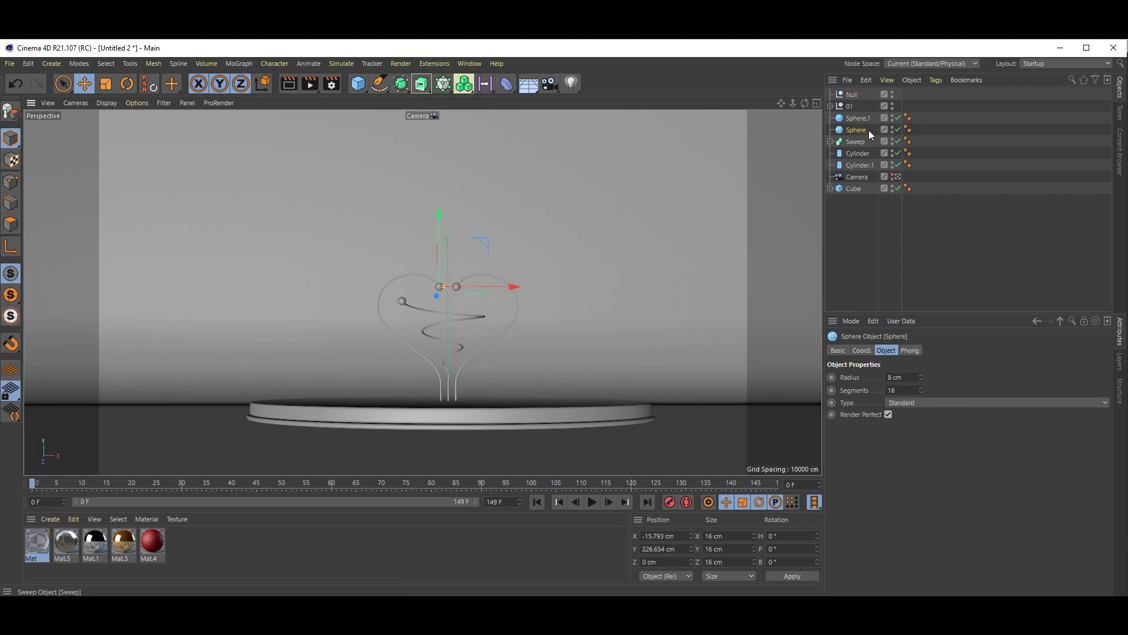
{"action": "left_click", "coordinate": [858, 117], "text": "ctrl"}
{"action": "left_click", "coordinate": [854, 144], "text": "ctrl"}
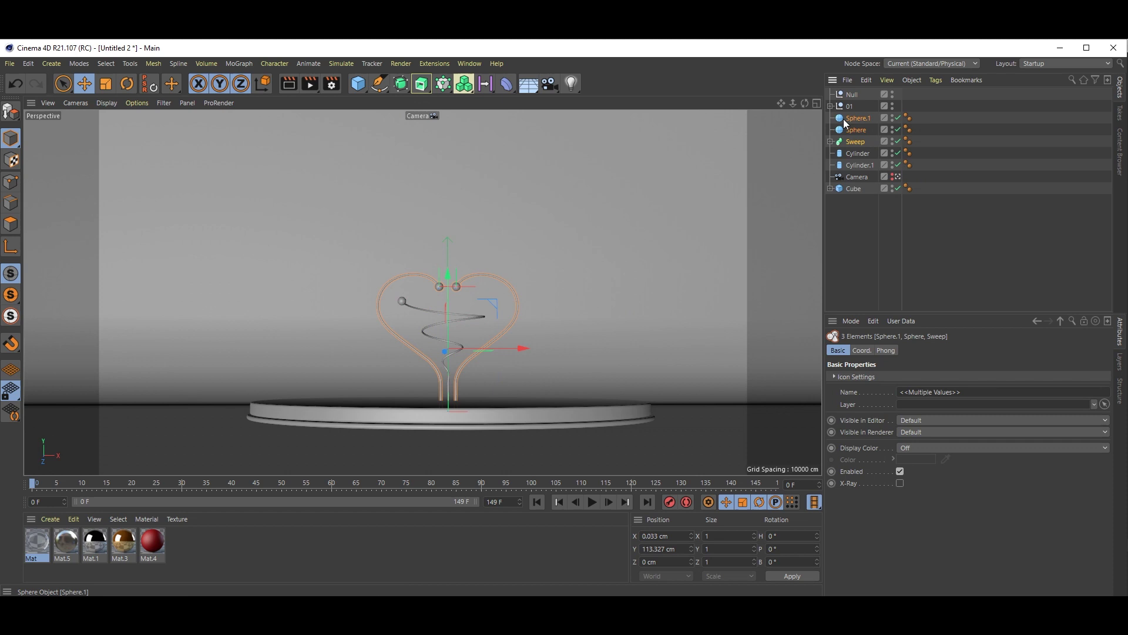
{"action": "left_click_drag", "start_coordinate": [868, 106], "coordinate": [854, 94]}
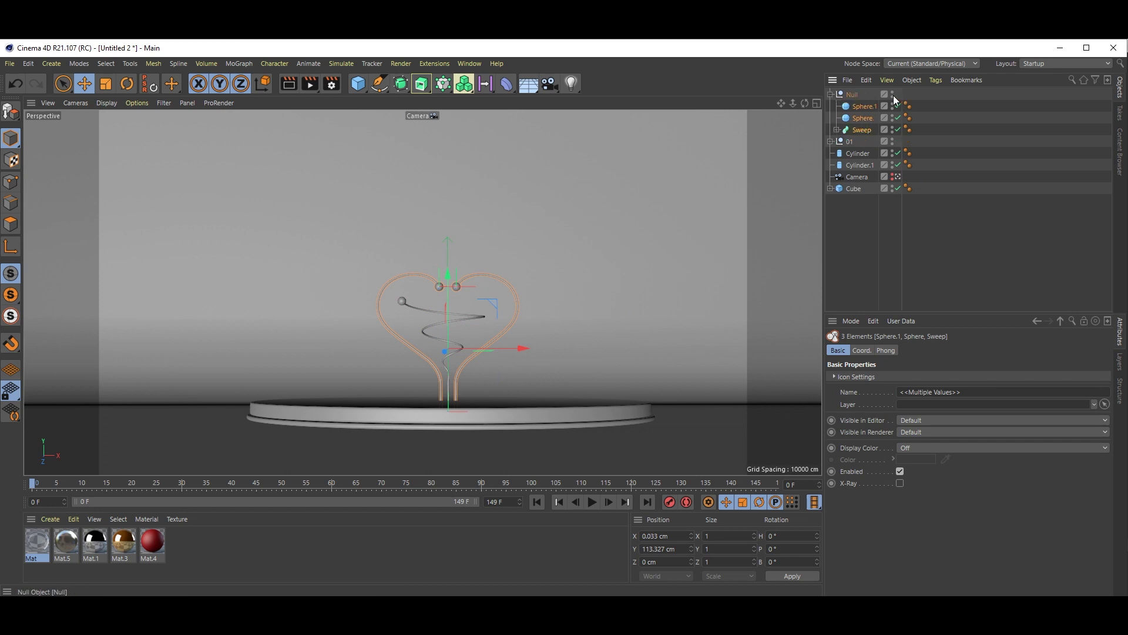
{"action": "double_click", "coordinate": [853, 94]}
{"action": "type", "text": "02"}
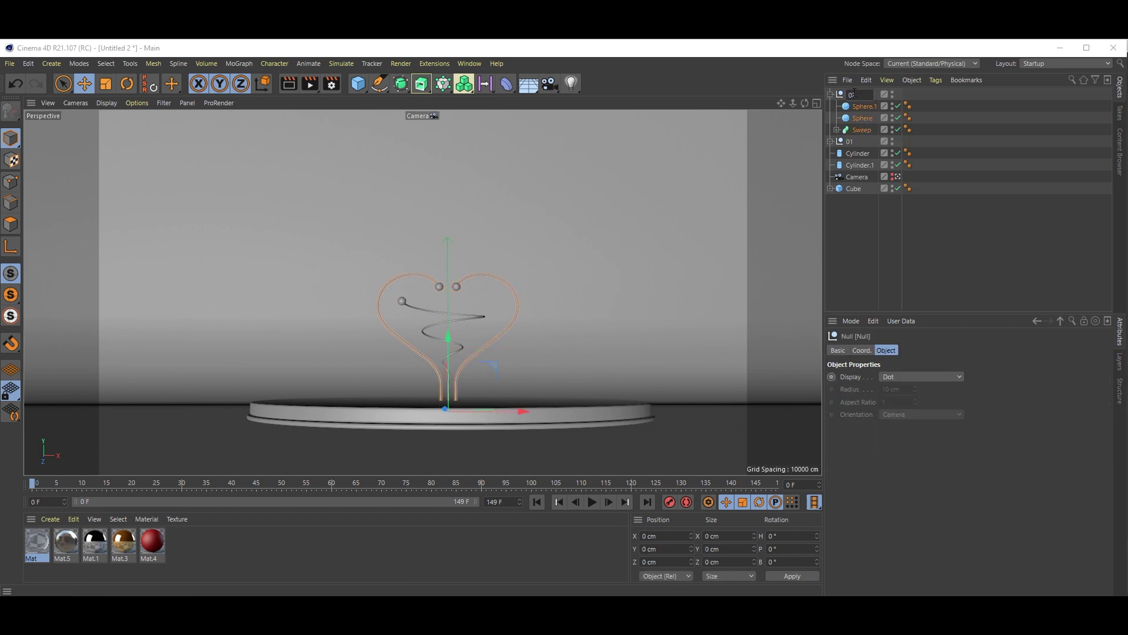
{"action": "key", "text": "Return"}
{"action": "left_click", "coordinate": [831, 95]}
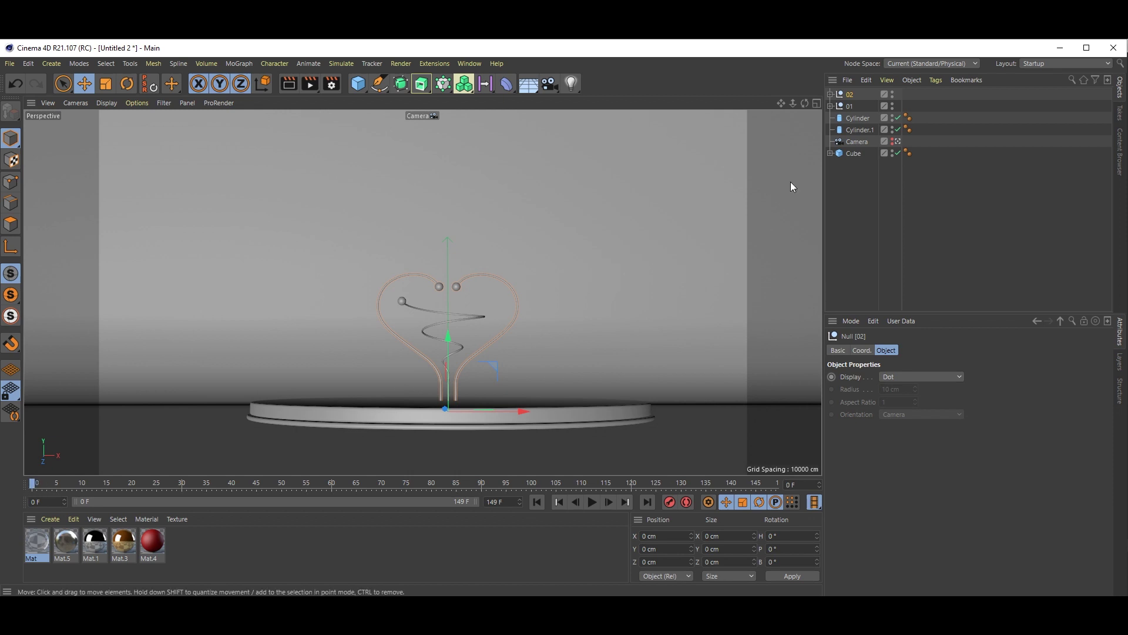
Key the heading rotation of groups 02 and 01 at 0° on frame 0
{"action": "left_click", "coordinate": [853, 107], "text": "ctrl"}
{"action": "left_click", "coordinate": [864, 350]}
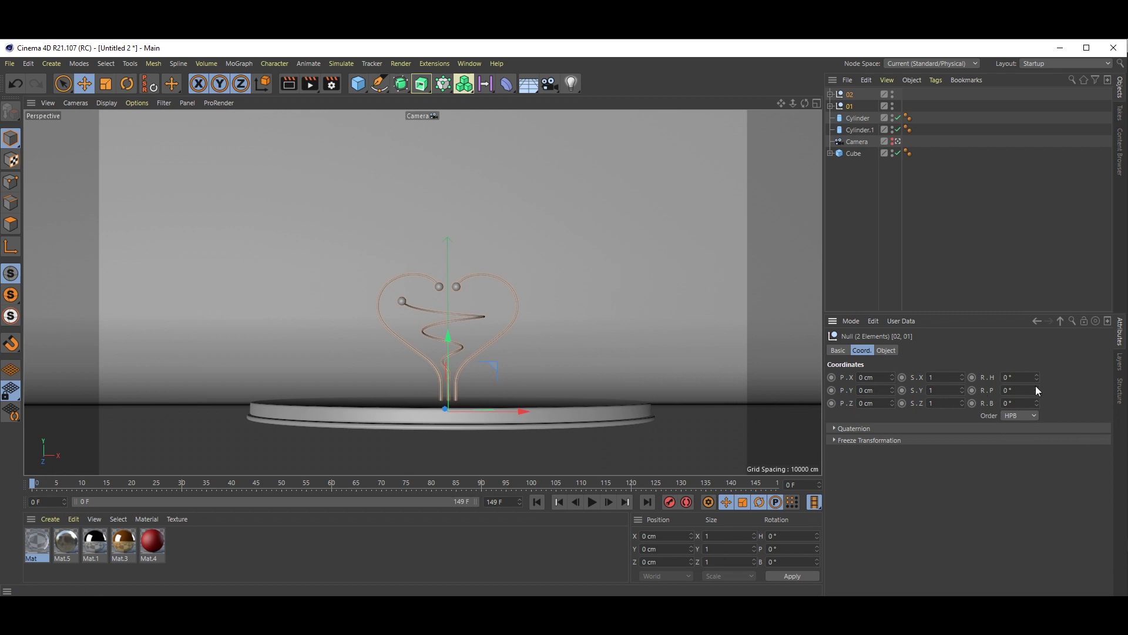
{"action": "left_click_drag", "start_coordinate": [1037, 381], "coordinate": [1037, 406]}
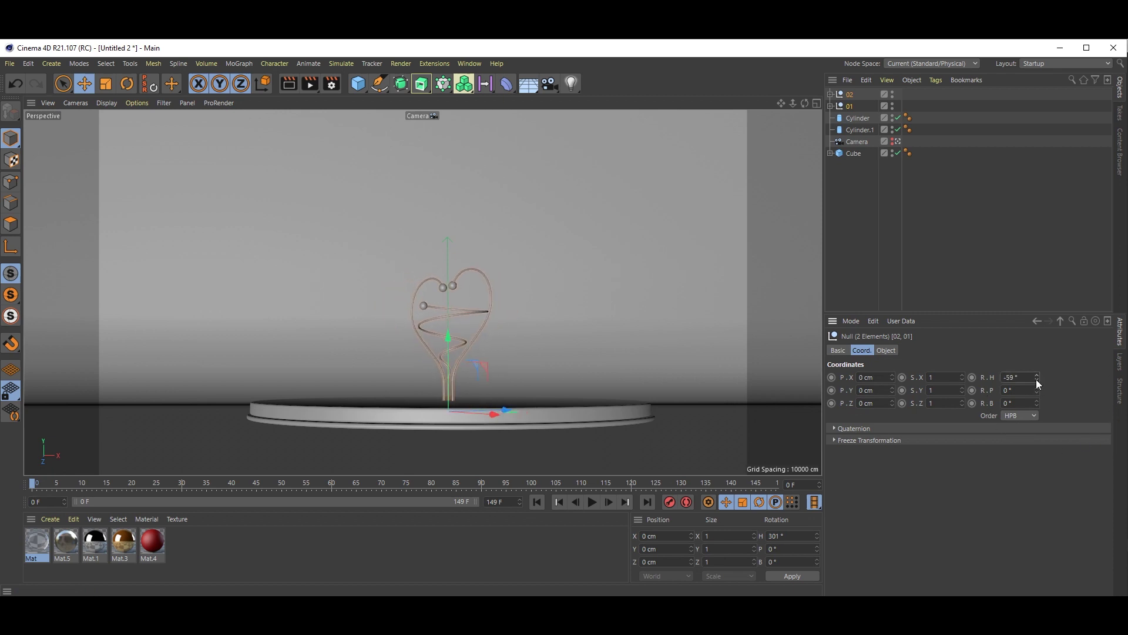
{"action": "key", "text": "ctrl+z"}
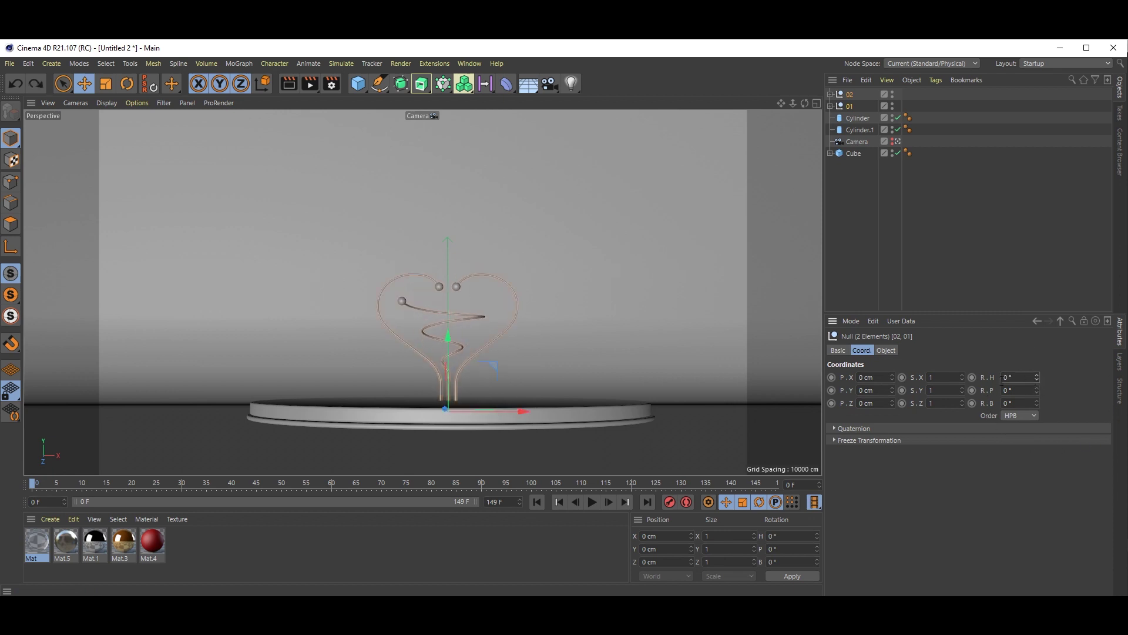
{"action": "left_click", "coordinate": [972, 378]}
Set the animation end frame to 150
{"action": "left_click", "coordinate": [774, 485]}
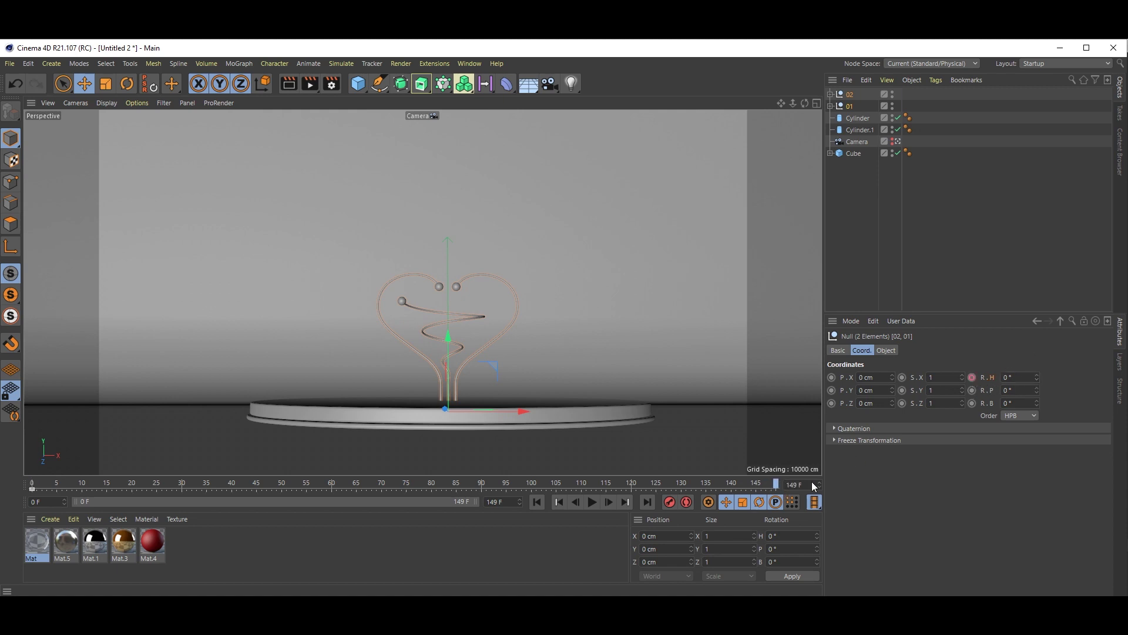
{"action": "left_click", "coordinate": [507, 502]}
{"action": "type", "text": "150"}
{"action": "key", "text": "Return"}
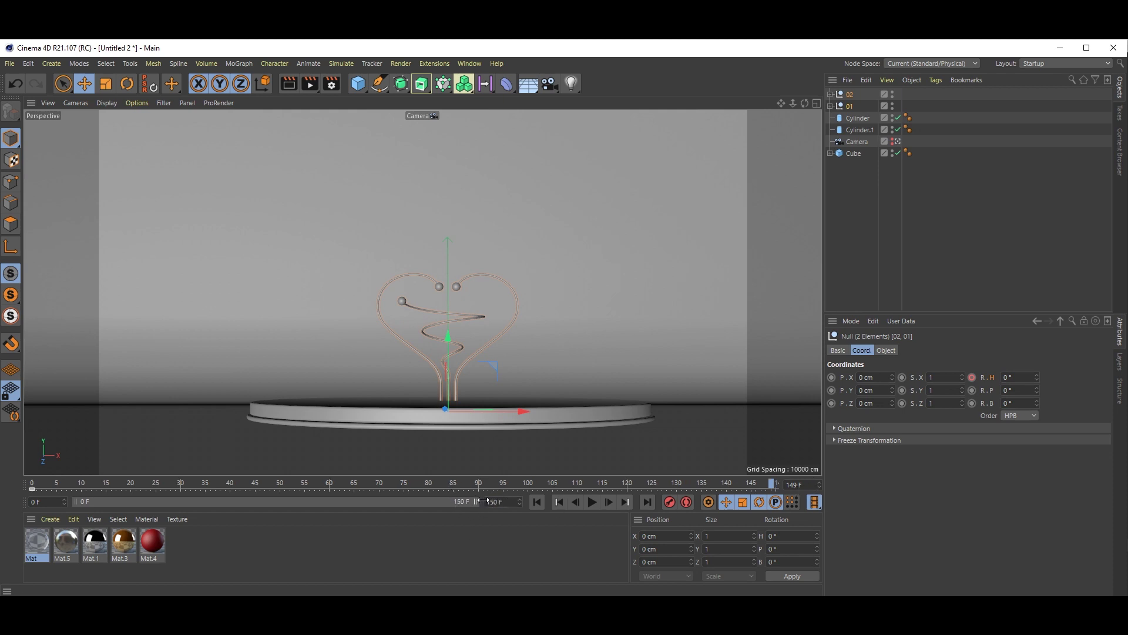
At frame 150, set group 01's heading rotation to 720°
{"action": "left_click", "coordinate": [776, 484]}
{"action": "left_click", "coordinate": [851, 106]}
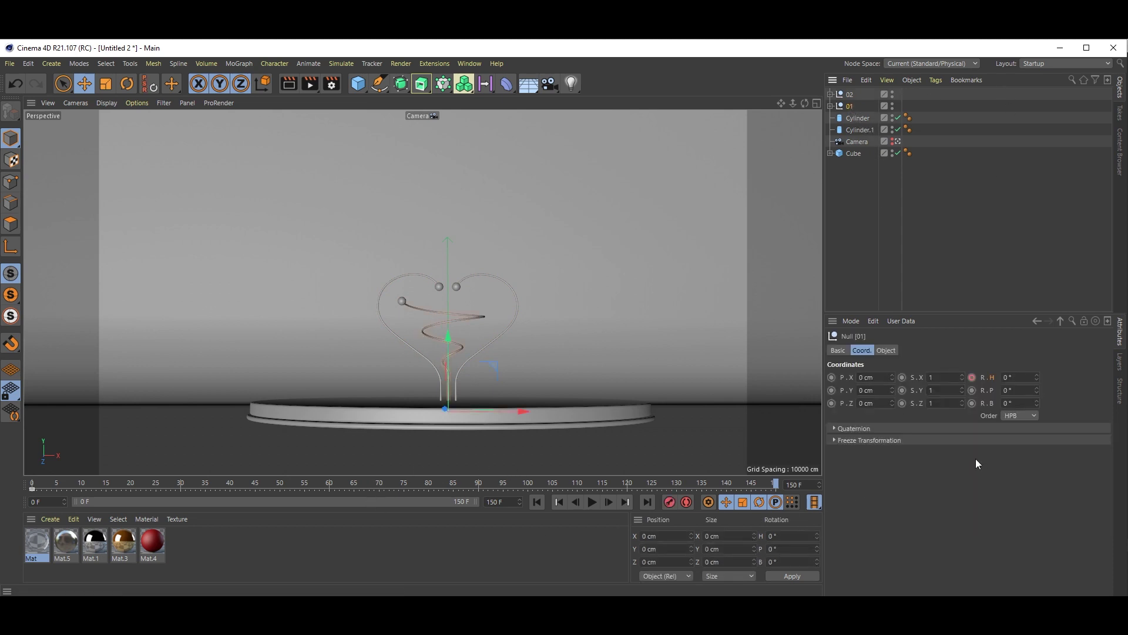
{"action": "left_click", "coordinate": [1011, 379]}
{"action": "type", "text": "720"}
{"action": "key", "text": "Return"}
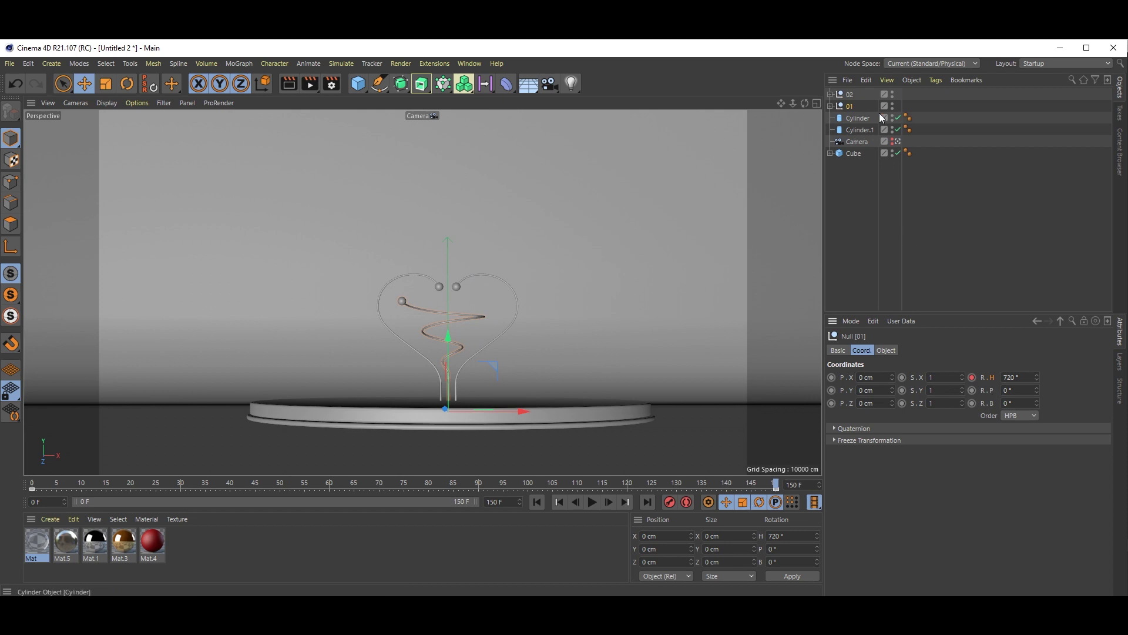
Set group 02's heading rotation to 180°
{"action": "left_click", "coordinate": [852, 96]}
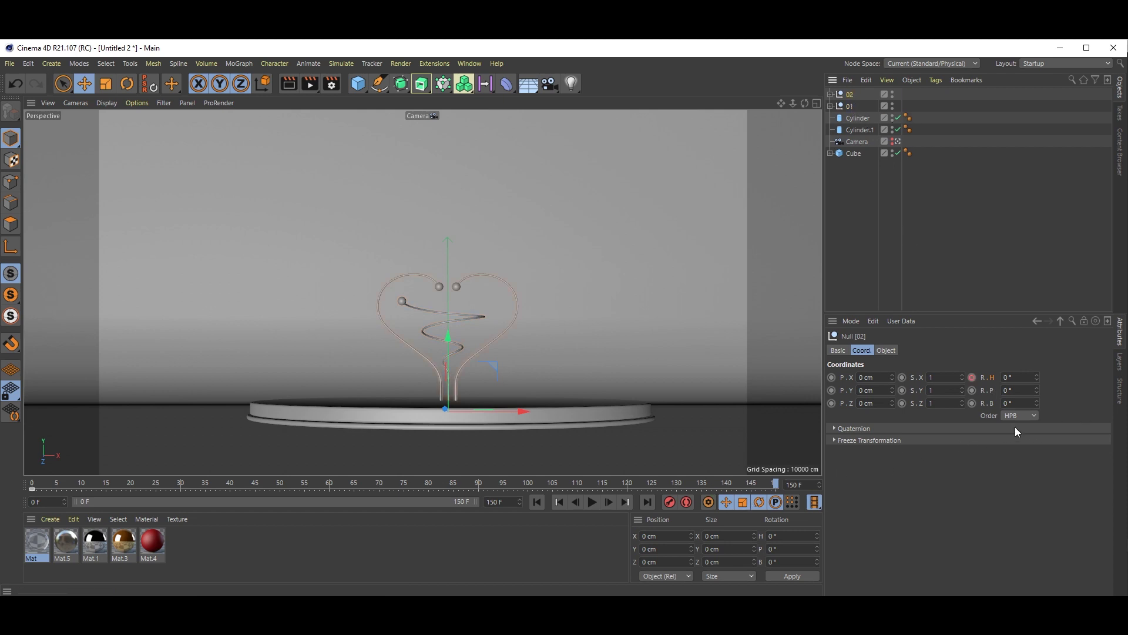
{"action": "left_click", "coordinate": [1022, 378]}
{"action": "type", "text": "180"}
{"action": "key", "text": "Return"}
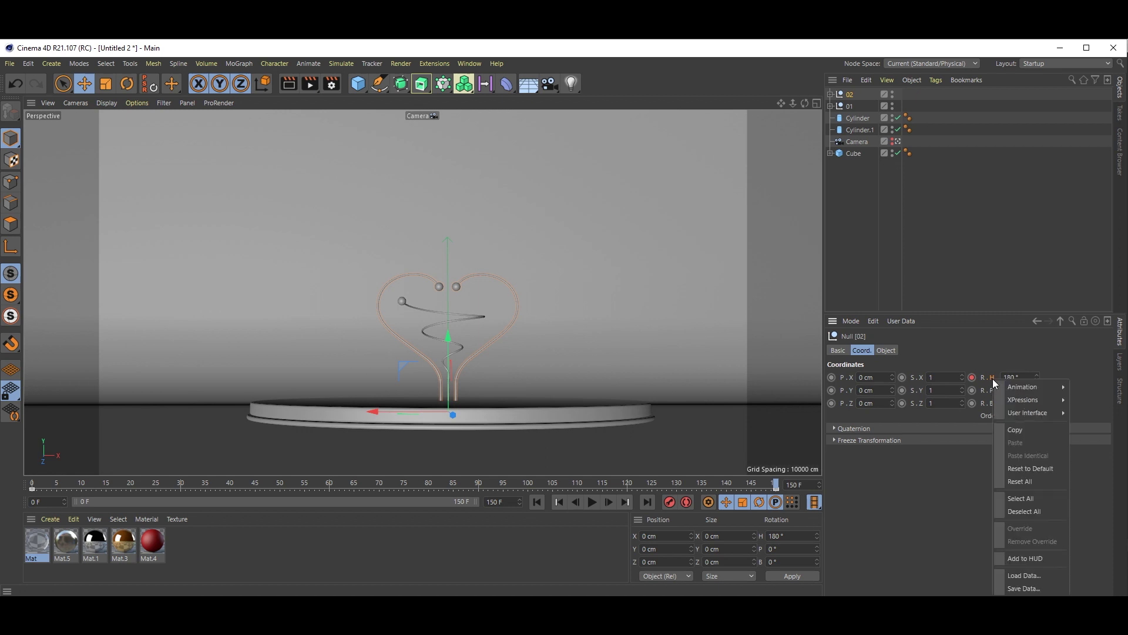
Make group 02's heading rotation keys linear in the F-Curve window
{"action": "mouse_move", "coordinate": [1015, 389]}
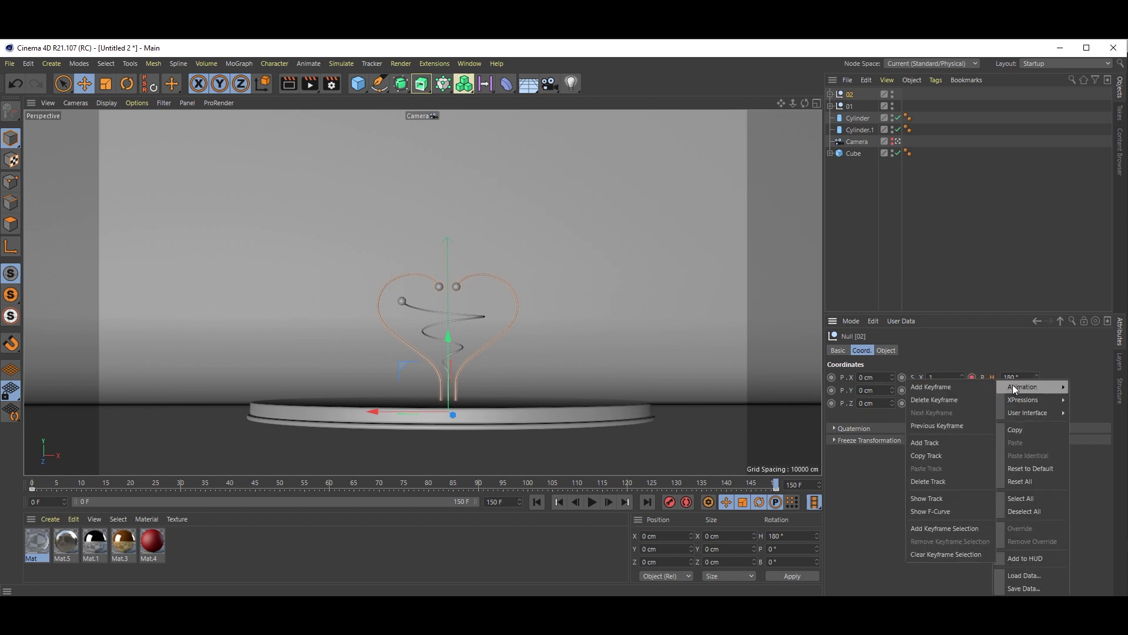
{"action": "left_click", "coordinate": [930, 512]}
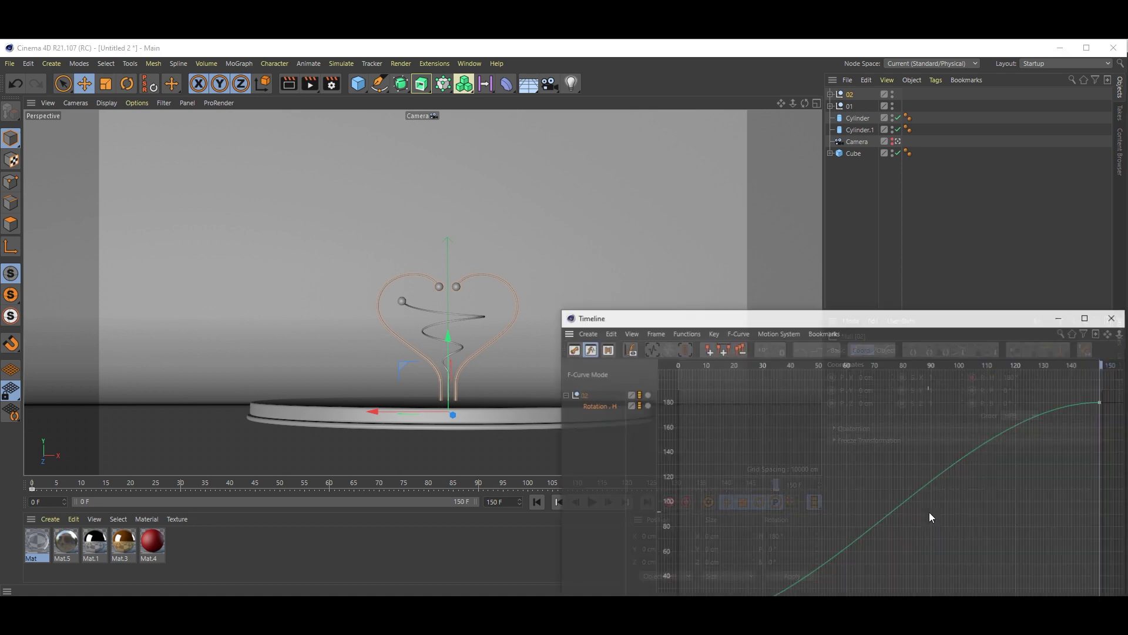
{"action": "left_click_drag", "start_coordinate": [931, 325], "coordinate": [682, 159]}
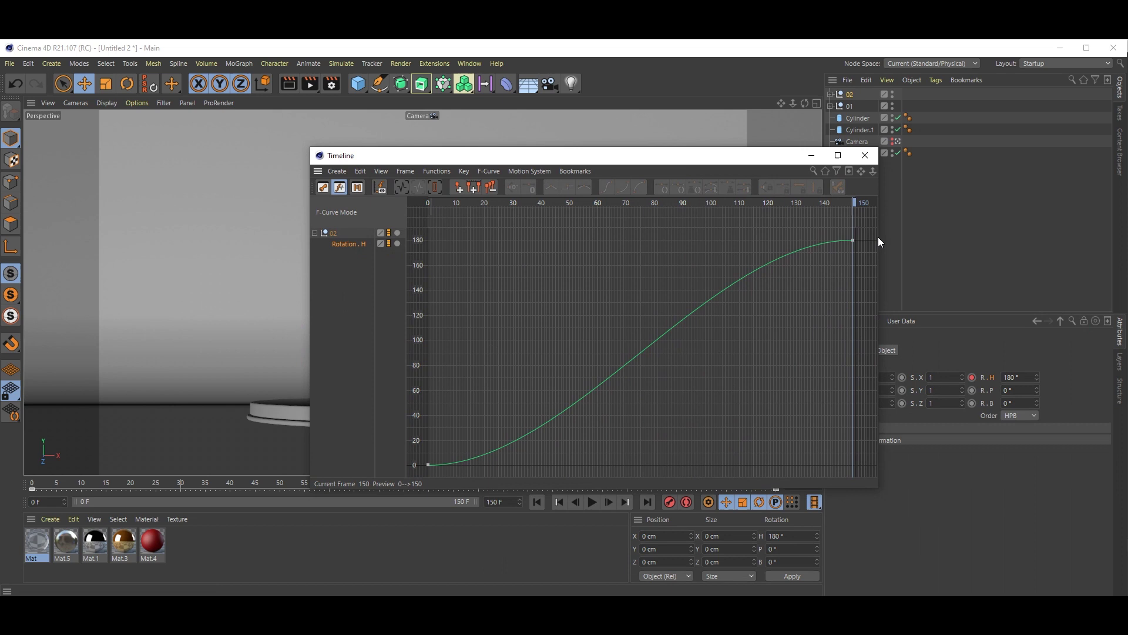
{"action": "left_click_drag", "start_coordinate": [876, 238], "coordinate": [469, 497]}
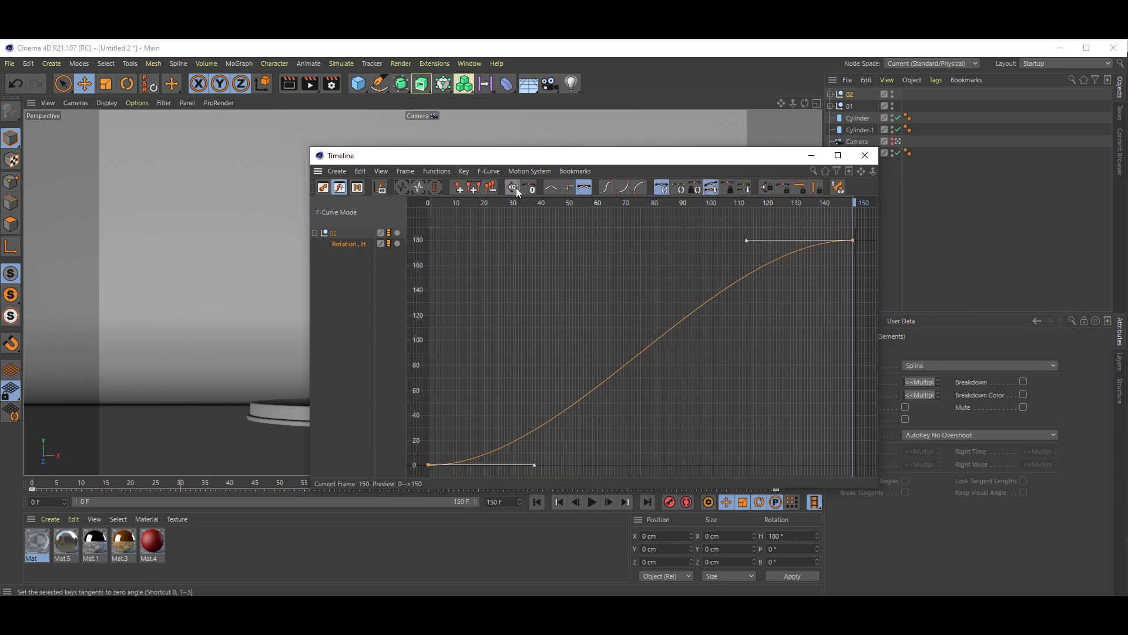
{"action": "left_click", "coordinate": [552, 194]}
{"action": "left_click", "coordinate": [864, 155]}
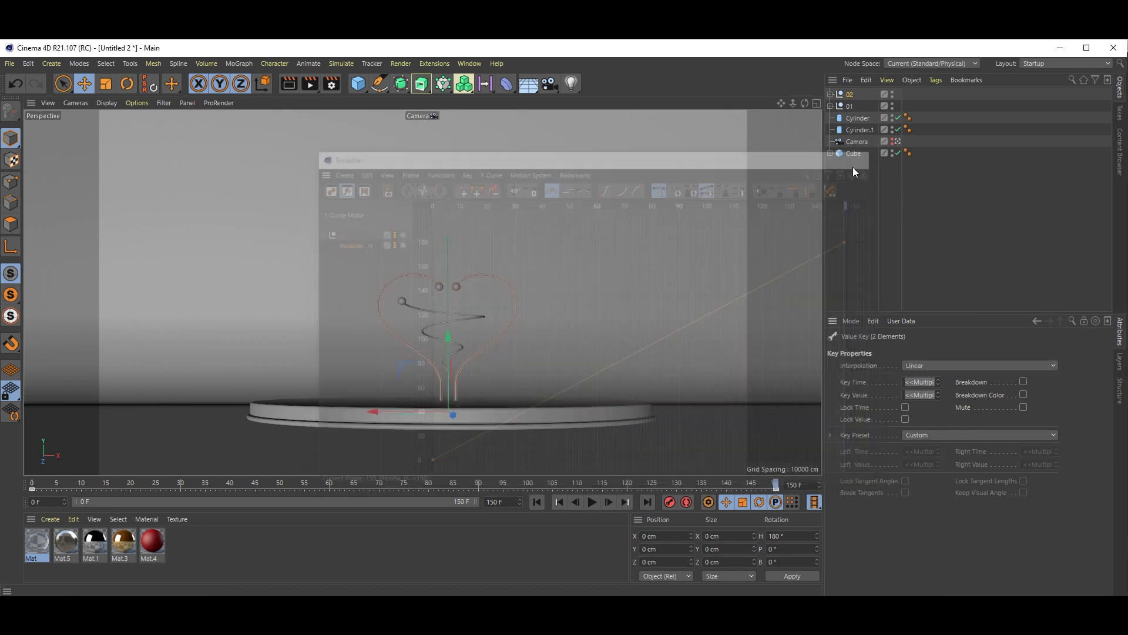
Make group 01's heading rotation keys linear in the F-Curve window
{"action": "left_click", "coordinate": [856, 108]}
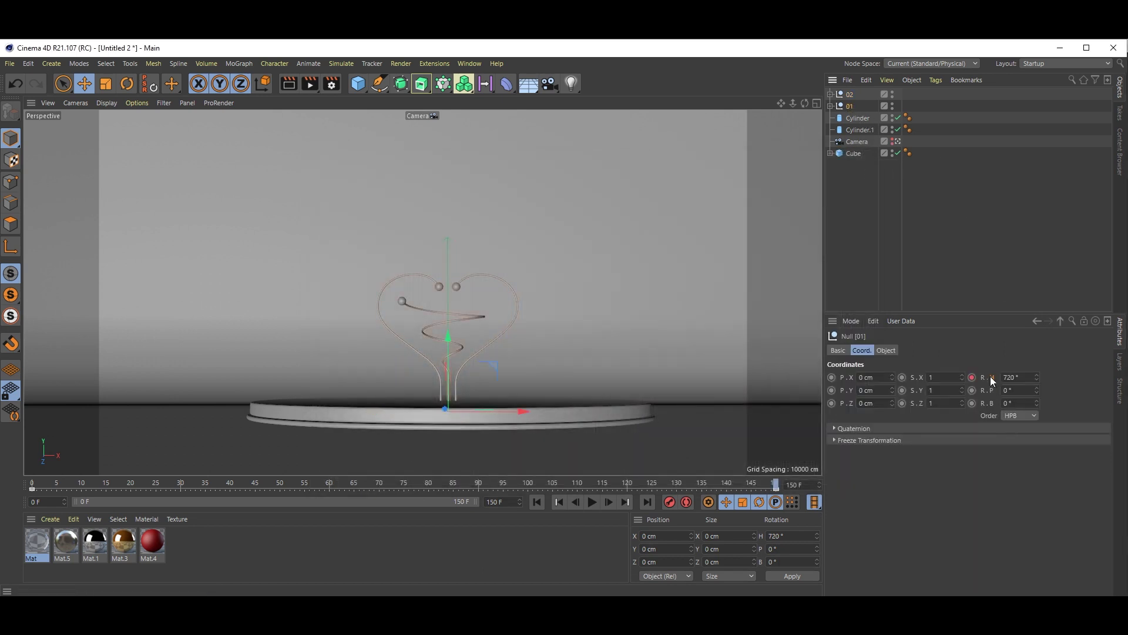
{"action": "right_click", "coordinate": [990, 379]}
{"action": "mouse_move", "coordinate": [996, 382]}
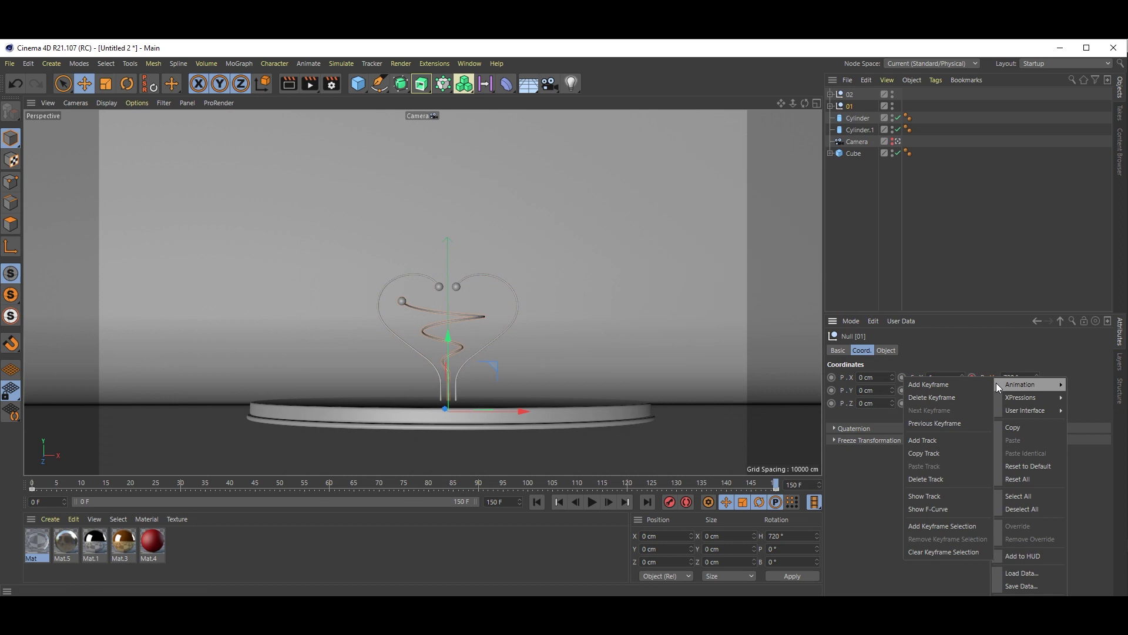
{"action": "left_click", "coordinate": [938, 508]}
{"action": "left_click_drag", "start_coordinate": [906, 498], "coordinate": [448, 473]}
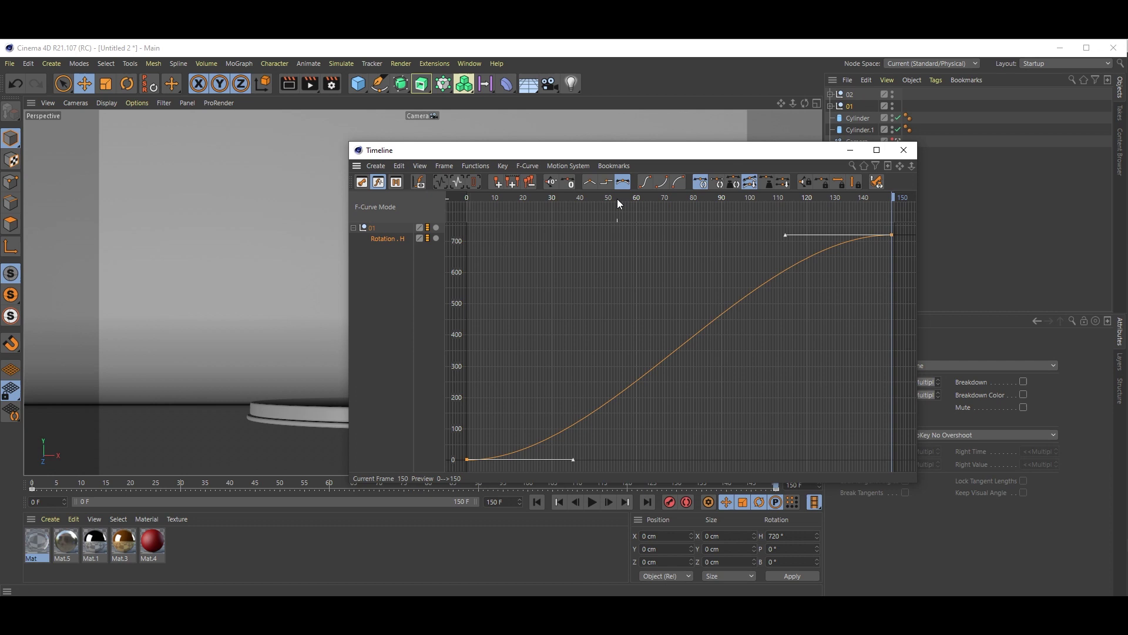
{"action": "left_click", "coordinate": [590, 184]}
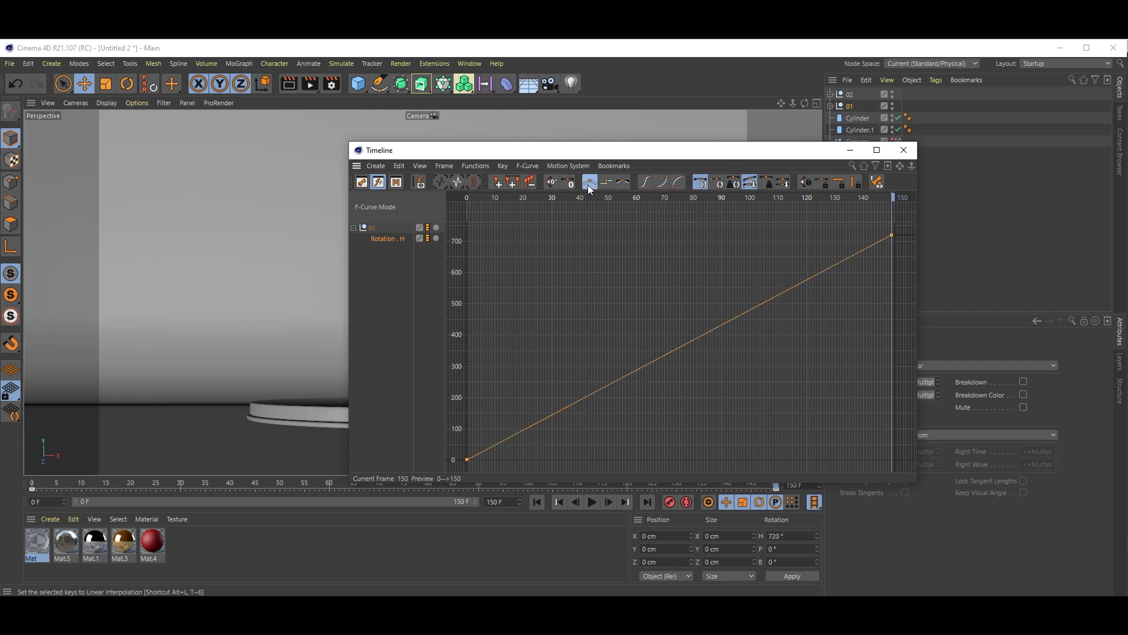
{"action": "left_click", "coordinate": [903, 151]}
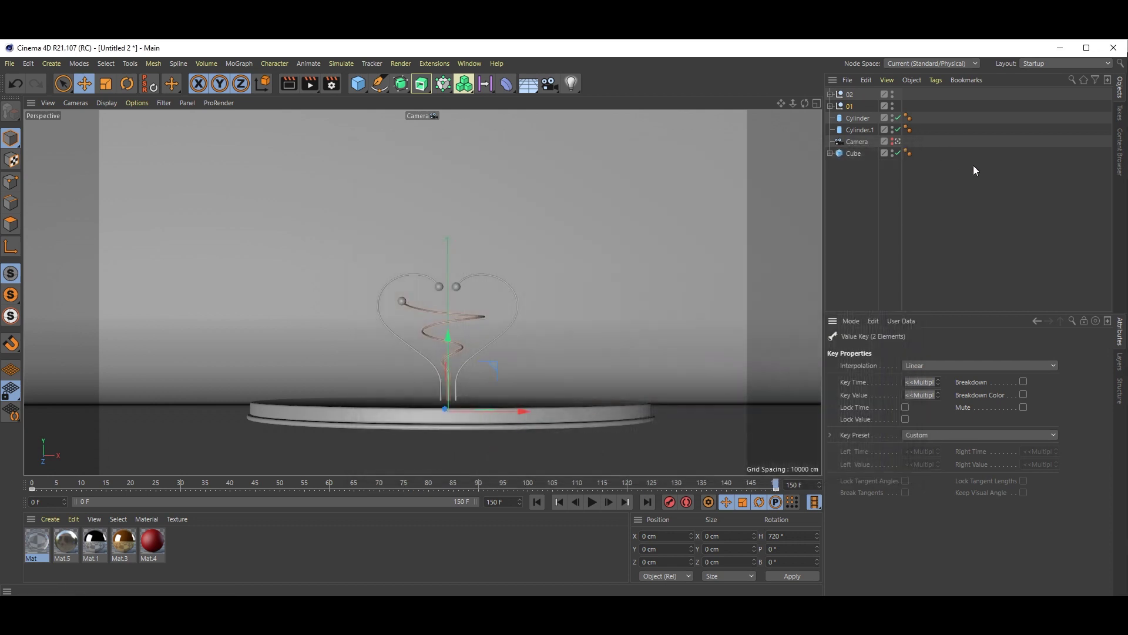
Play the rotation animation from frame 0 and check its last frame
{"action": "left_click", "coordinate": [537, 501]}
{"action": "left_click", "coordinate": [592, 502]}
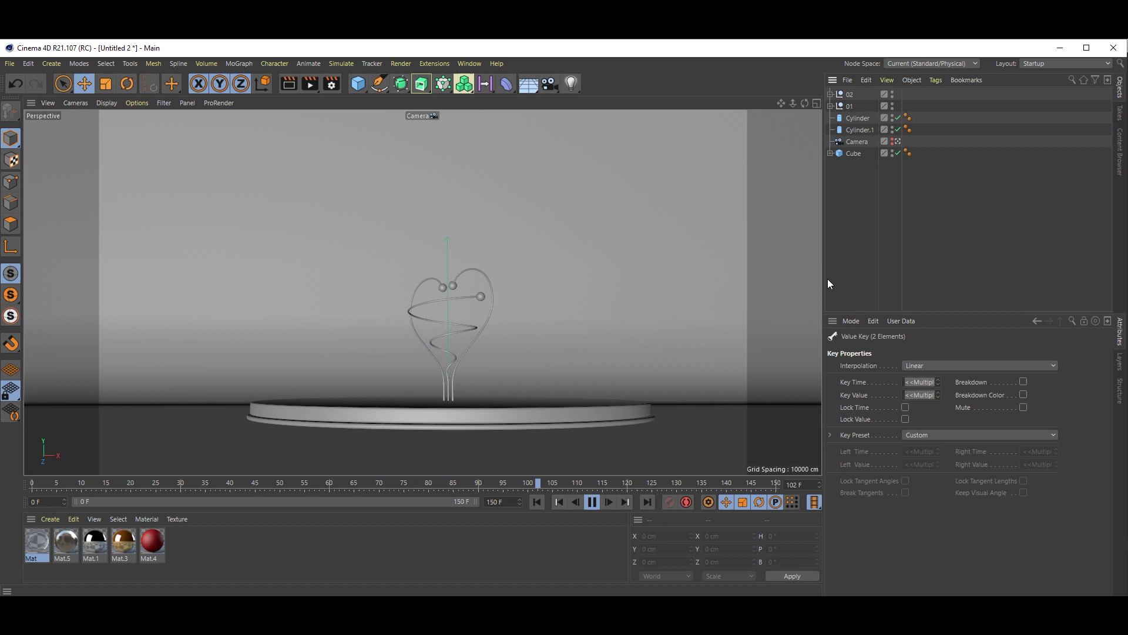
{"action": "left_click", "coordinate": [592, 503]}
{"action": "left_click", "coordinate": [768, 485]}
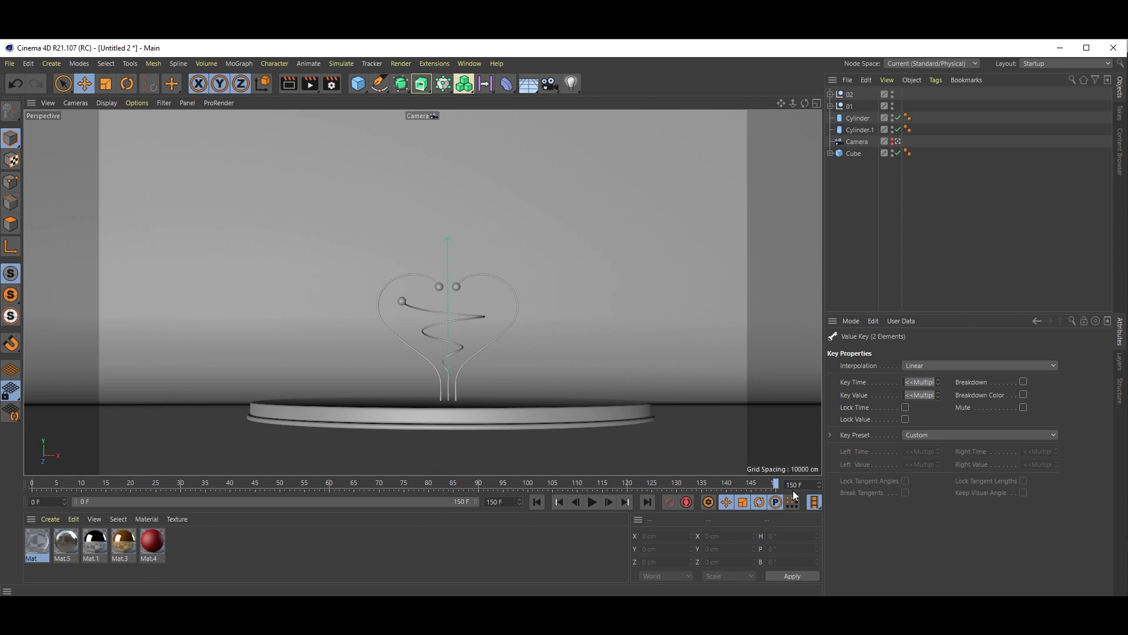
{"action": "left_click", "coordinate": [536, 503]}
{"action": "left_click", "coordinate": [536, 503]}
{"action": "left_click", "coordinate": [592, 503]}
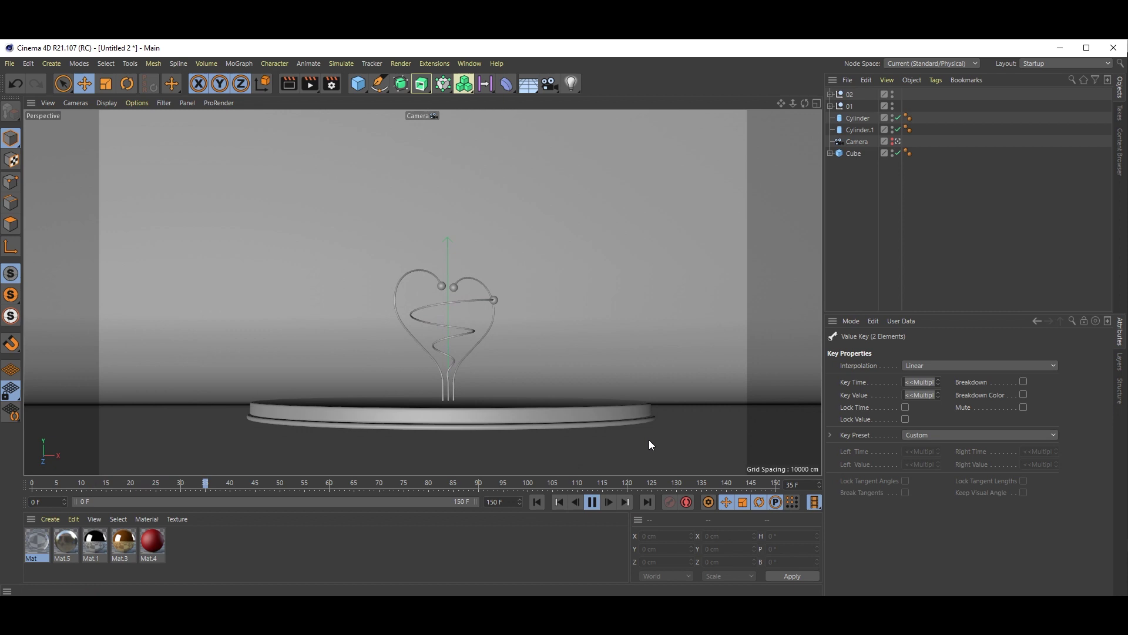
{"action": "left_click", "coordinate": [593, 502]}
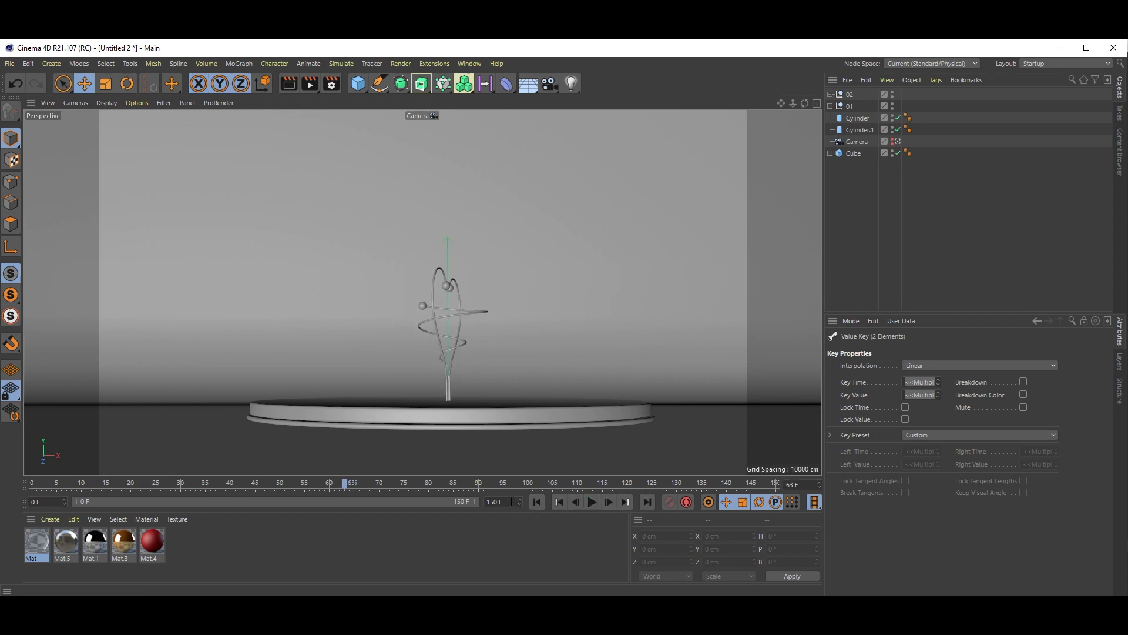
Set the end frame to 149 and replay to check the loop
{"action": "left_click_drag", "start_coordinate": [511, 502], "coordinate": [435, 505]}
{"action": "type", "text": "149"}
{"action": "key", "text": "Return"}
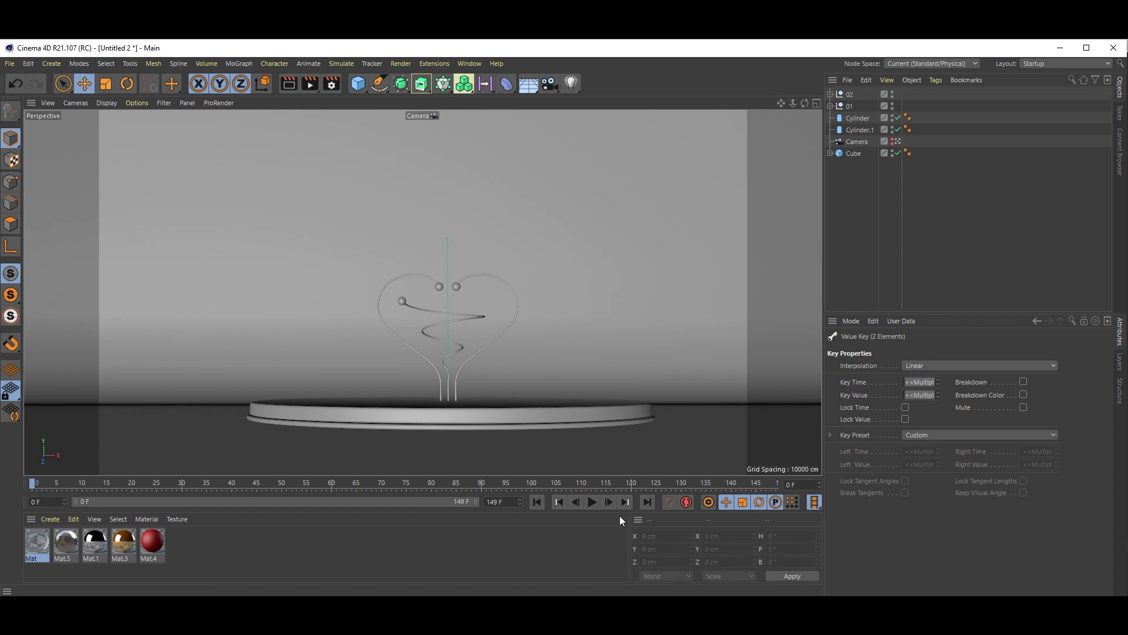
{"action": "left_click", "coordinate": [595, 503]}
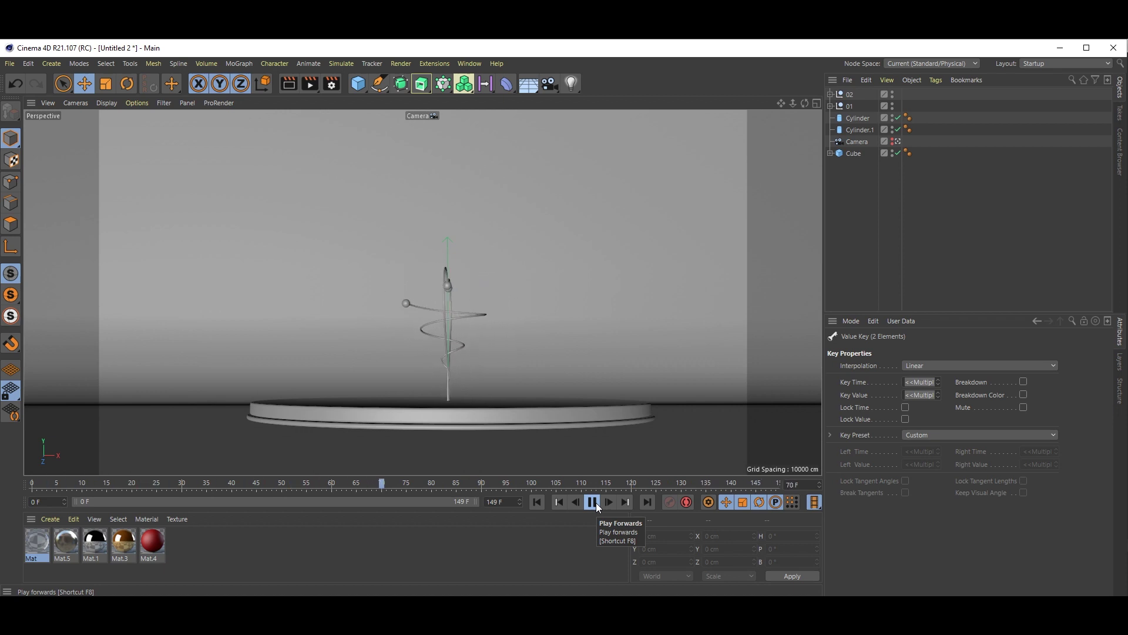
{"action": "left_click", "coordinate": [595, 503]}
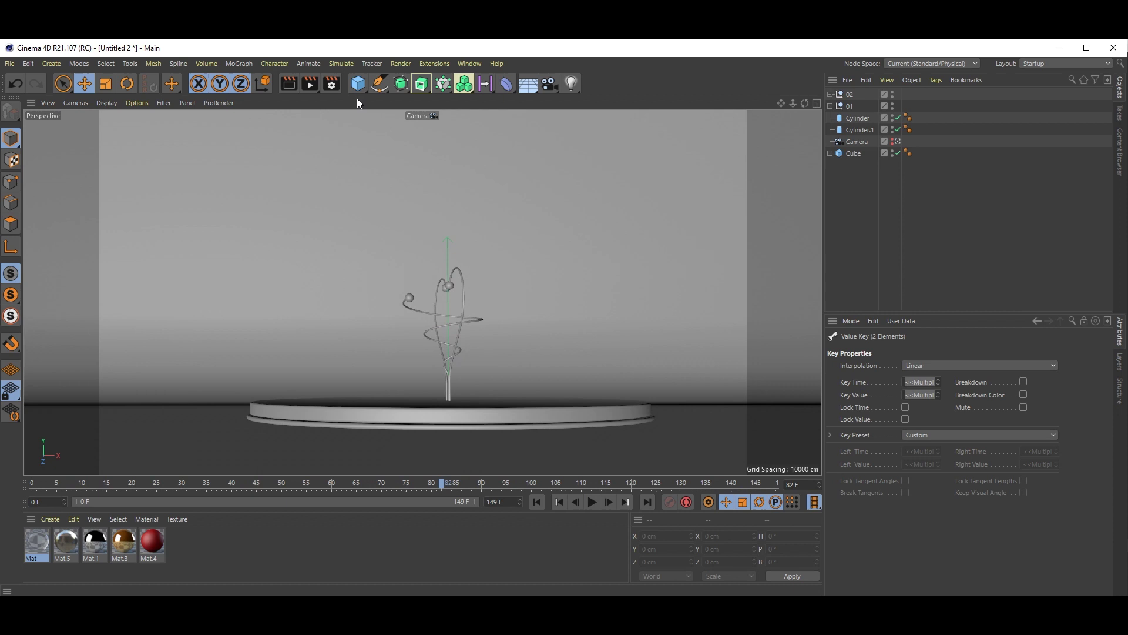
Add a new Sphere and set its type to Hemisphere
{"action": "left_click_drag", "start_coordinate": [361, 84], "coordinate": [599, 122]}
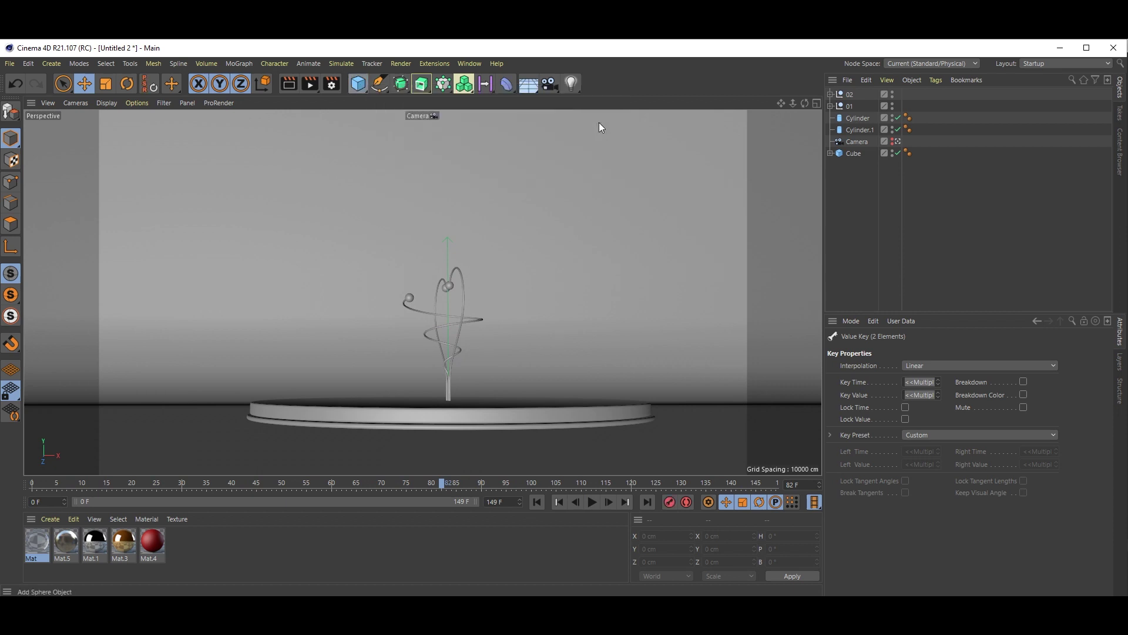
{"action": "left_click", "coordinate": [886, 351]}
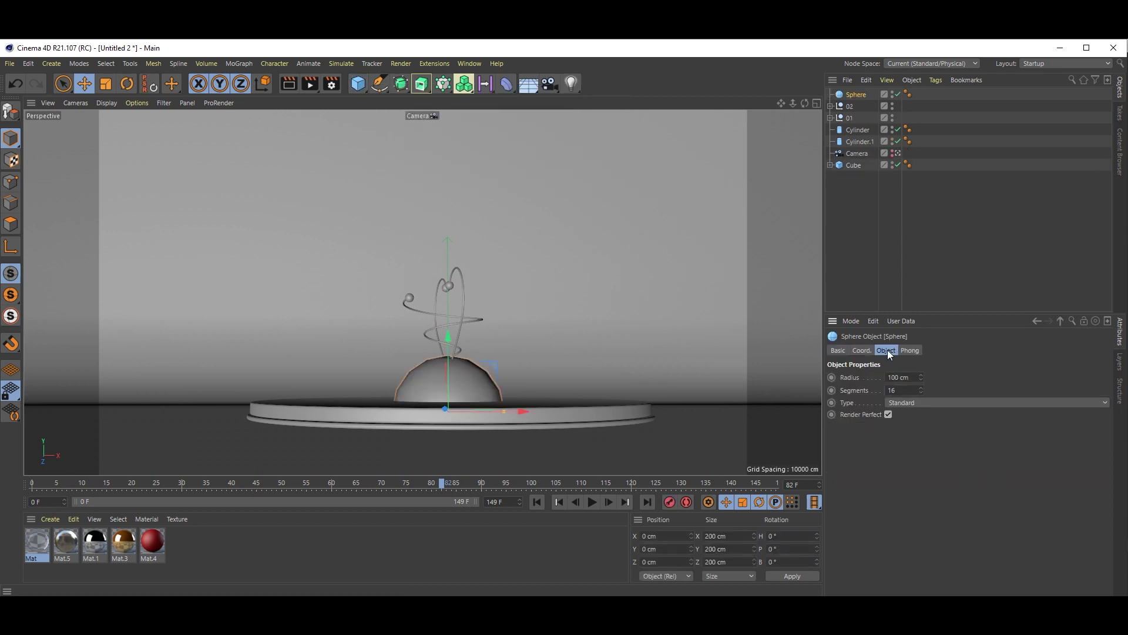
{"action": "left_click", "coordinate": [908, 404]}
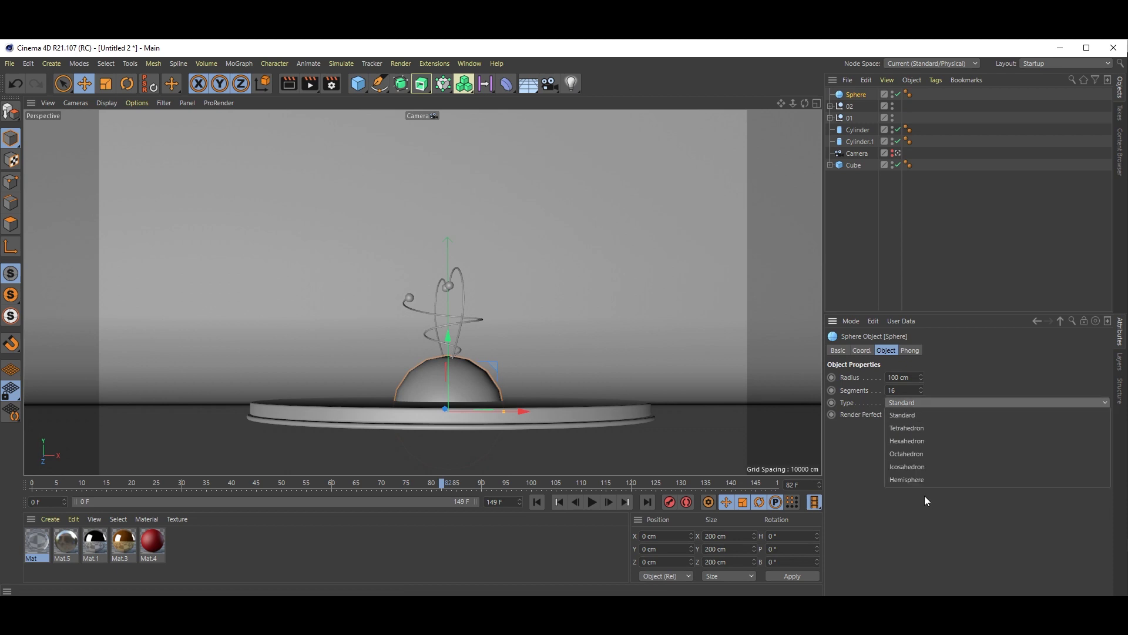
{"action": "left_click", "coordinate": [921, 473]}
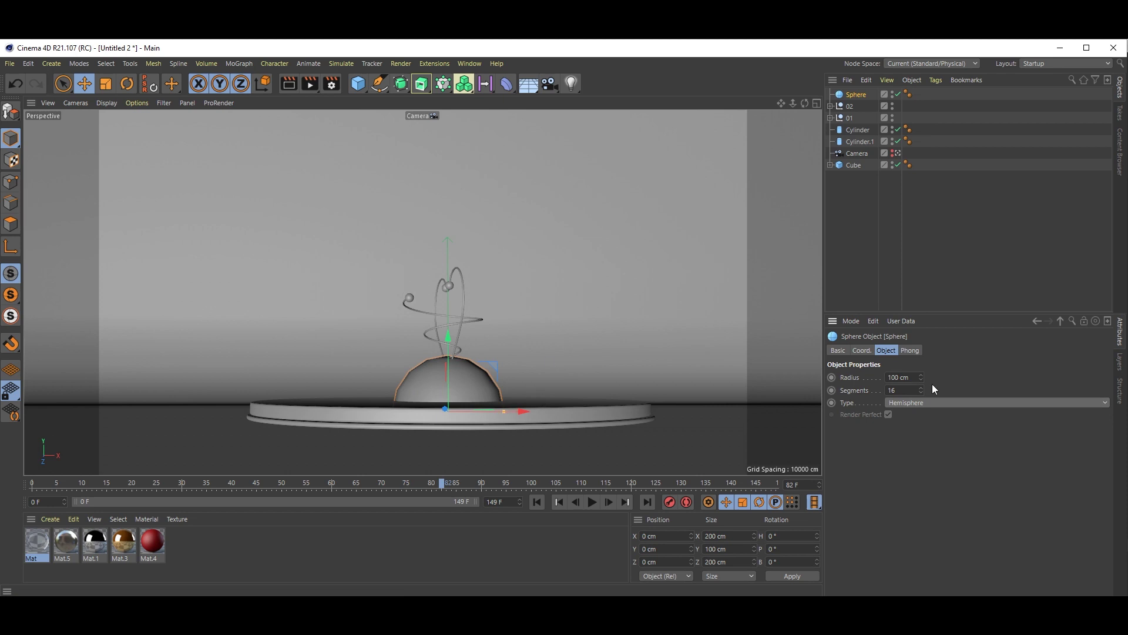
Enlarge the dome to 340 cm radius, raise it onto the platform, and use 130 segments
{"action": "left_click_drag", "start_coordinate": [921, 379], "coordinate": [922, 323]}
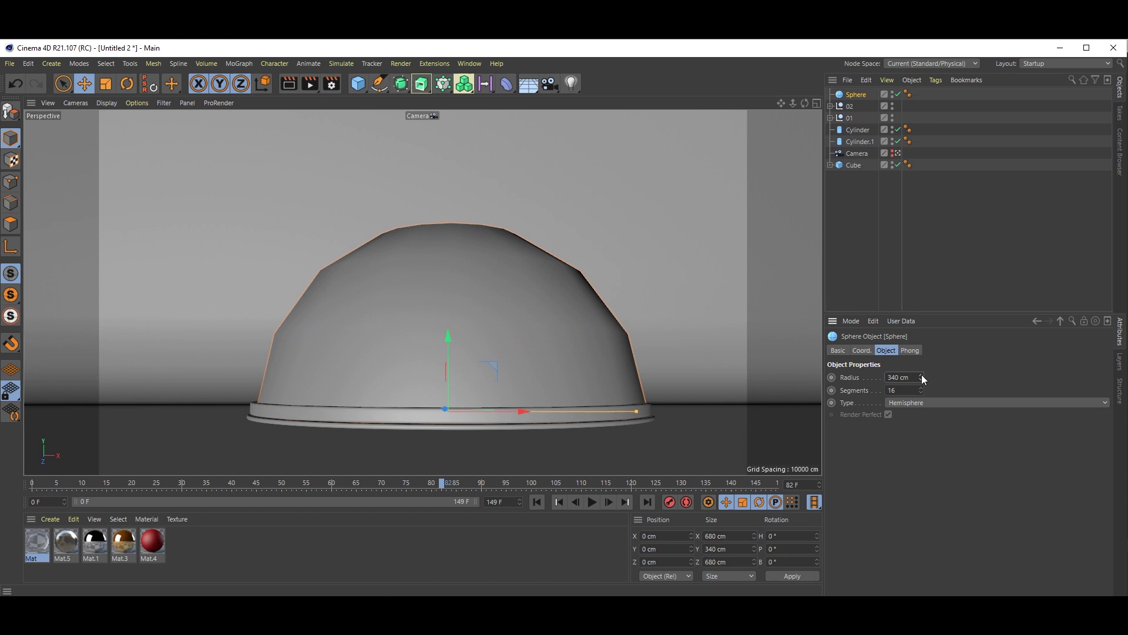
{"action": "mouse_move", "coordinate": [448, 336]}
{"action": "left_mouse_down"}
{"action": "mouse_move", "coordinate": [450, 318]}
{"action": "mouse_move", "coordinate": [453, 326]}
{"action": "left_mouse_up"}
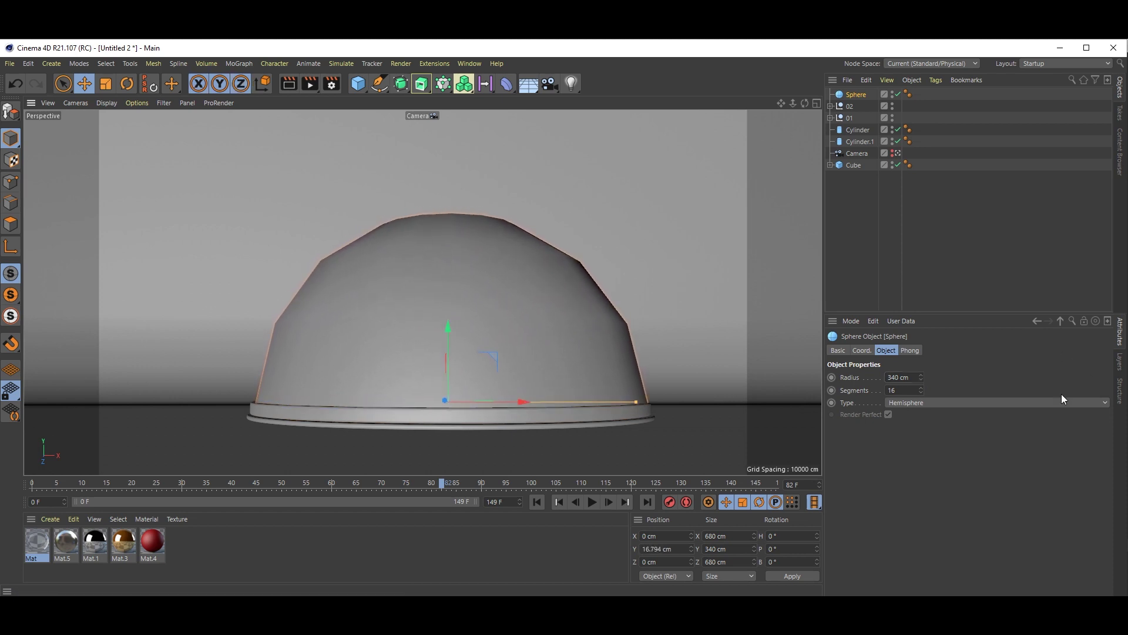
{"action": "double_click", "coordinate": [905, 391]}
{"action": "type", "text": "130"}
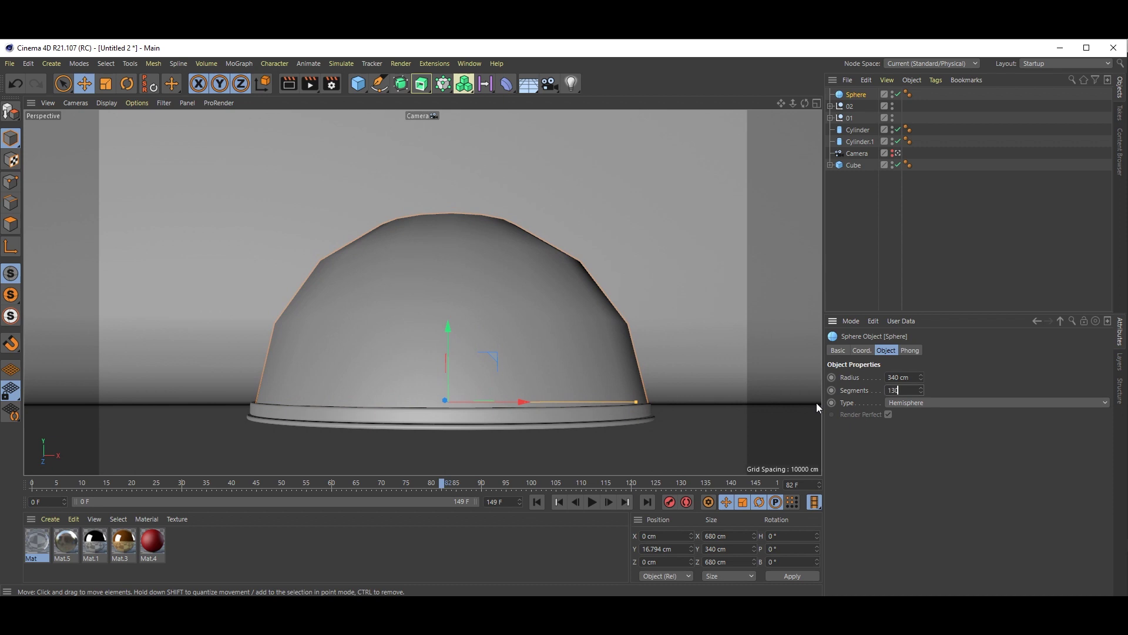
{"action": "key", "text": "Return"}
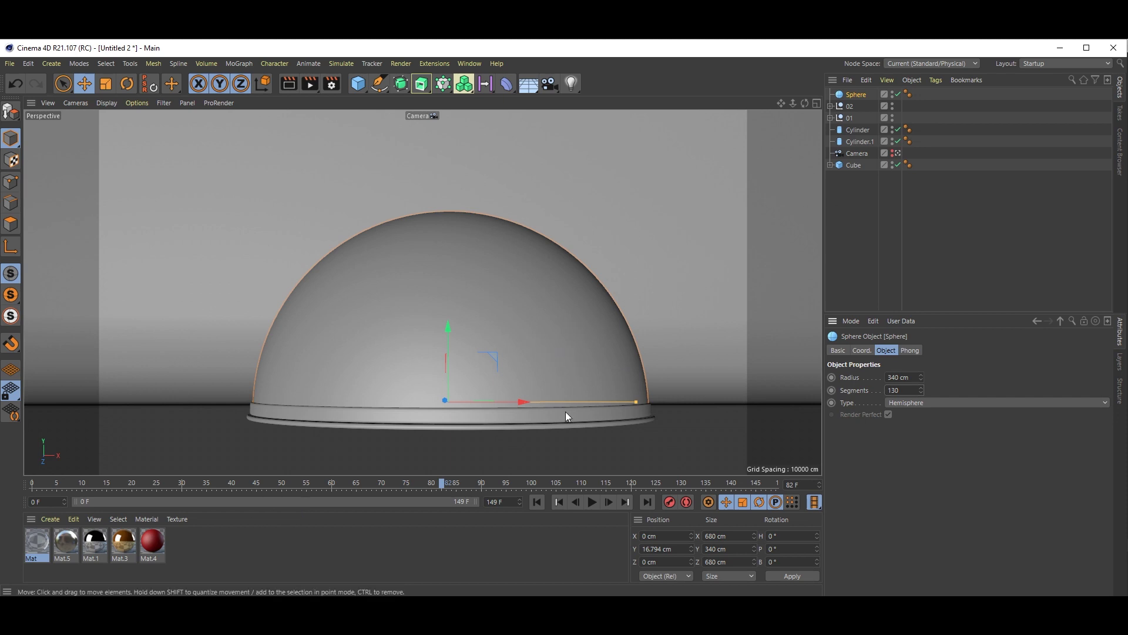
Add a Sky object and apply the Mat.5 material to it
{"action": "left_click", "coordinate": [853, 264]}
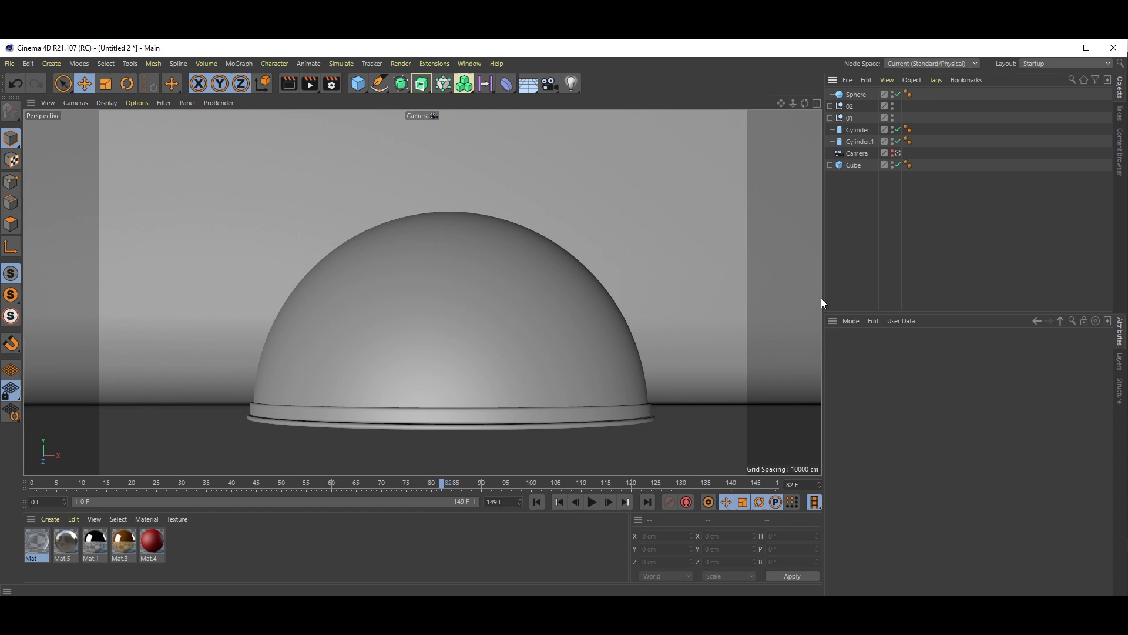
{"action": "left_click_drag", "start_coordinate": [528, 85], "coordinate": [587, 120]}
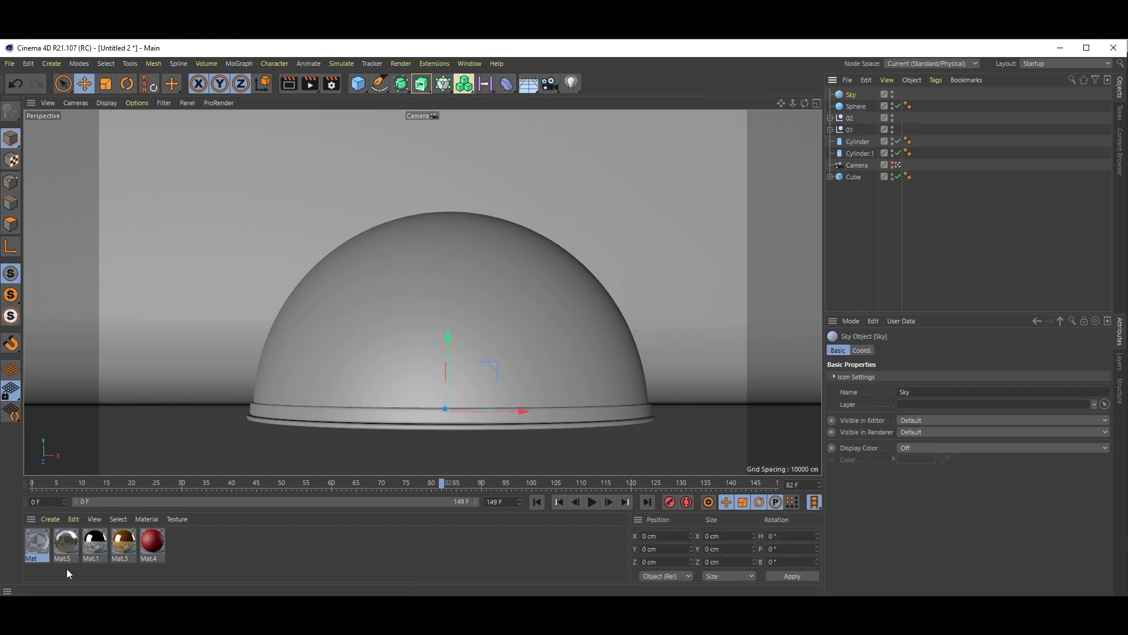
{"action": "left_click_drag", "start_coordinate": [67, 541], "coordinate": [851, 99]}
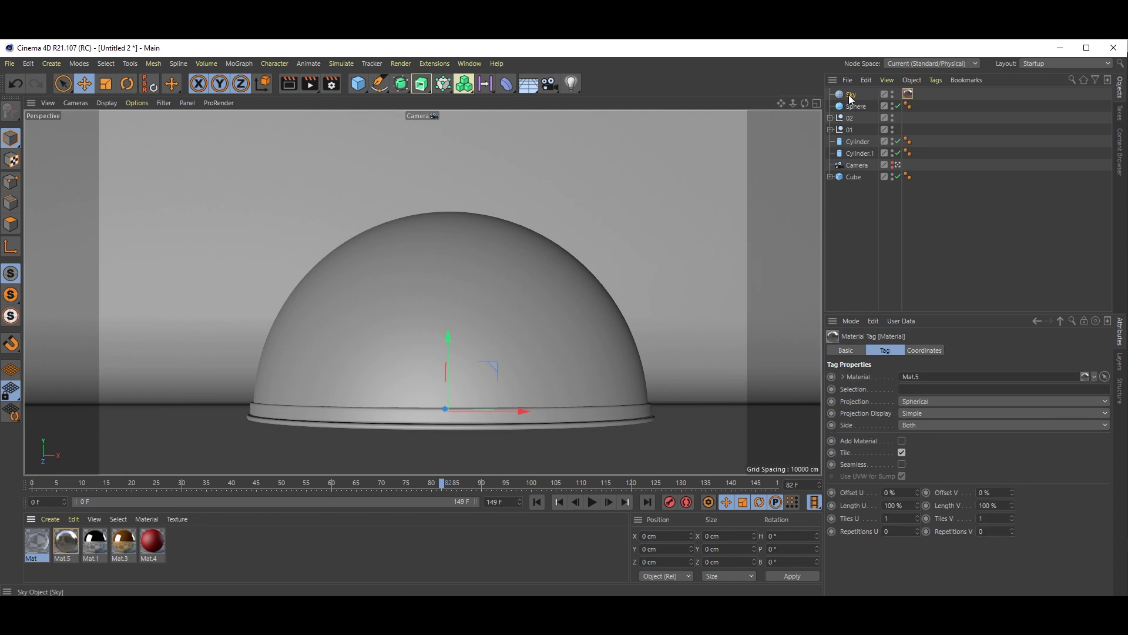
Apply the red Mat.4 material to the background Cube
{"action": "left_click", "coordinate": [150, 544]}
{"action": "left_click_drag", "start_coordinate": [151, 550], "coordinate": [165, 368]}
{"action": "left_click_drag", "start_coordinate": [159, 305], "coordinate": [159, 305]}
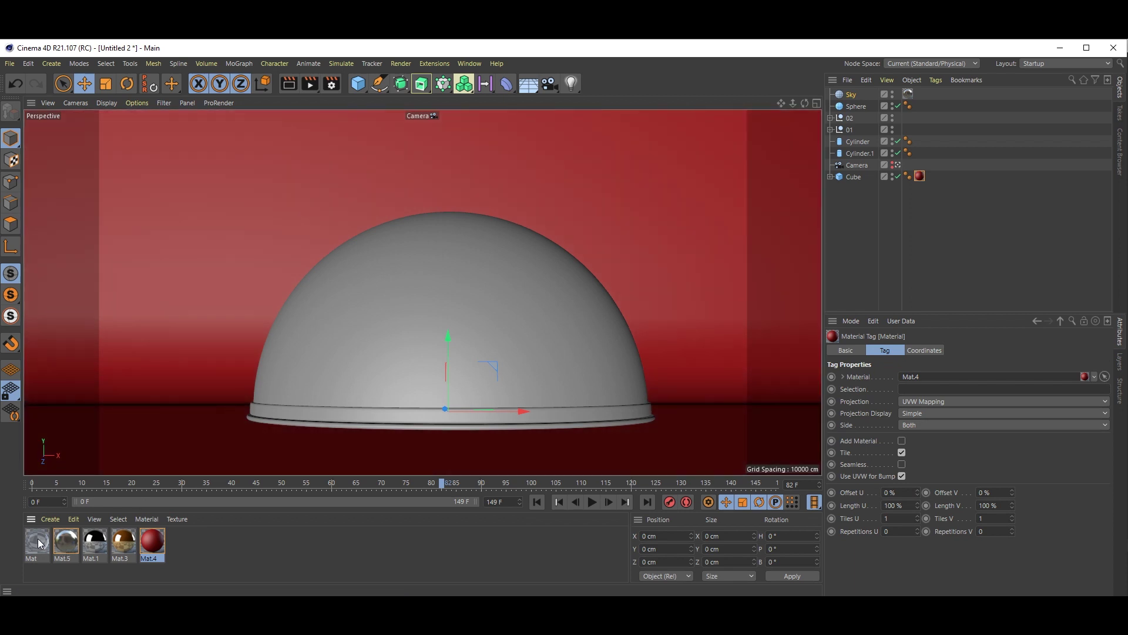
Apply the glass Mat to the dome Sphere and reset the playhead to frame 0
{"action": "left_click_drag", "start_coordinate": [38, 539], "coordinate": [521, 245]}
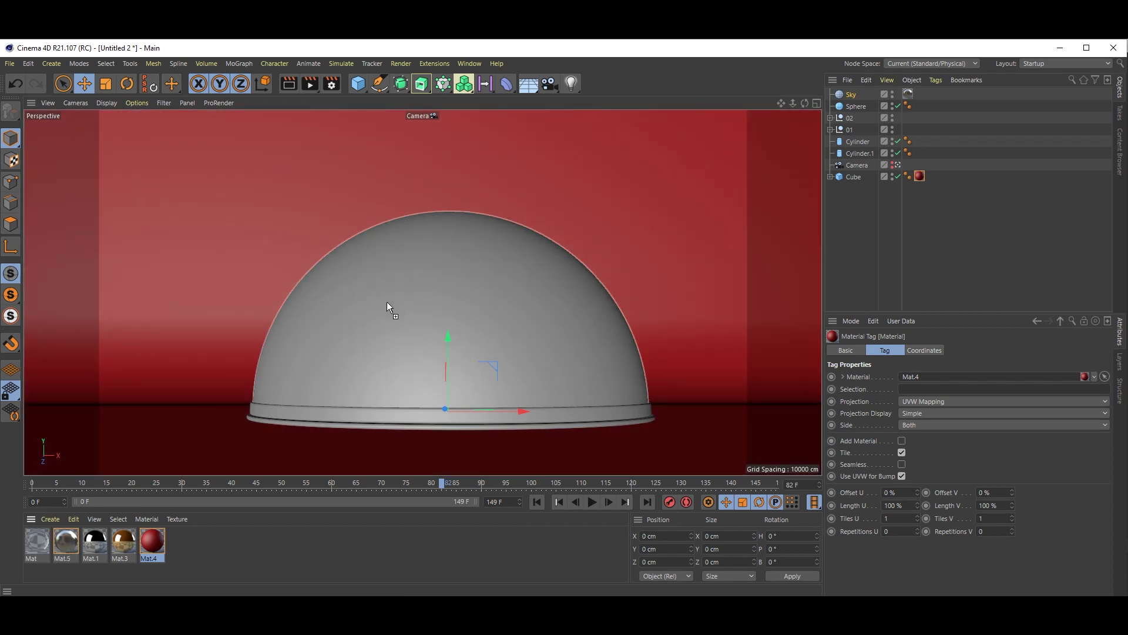
{"action": "left_click_drag", "start_coordinate": [387, 301], "coordinate": [387, 302]}
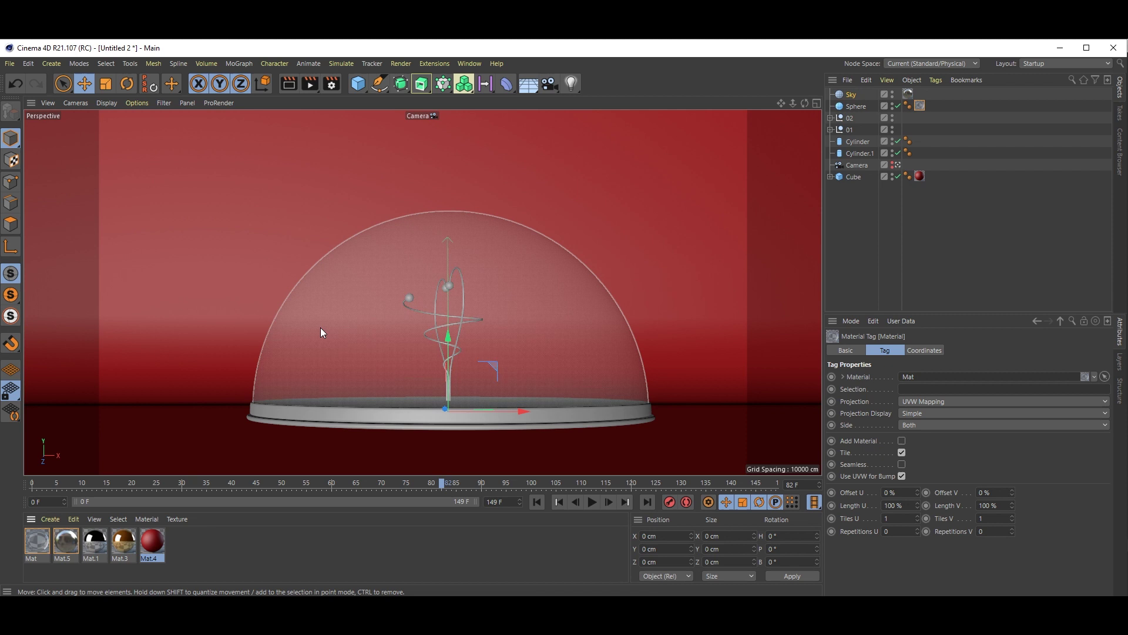
{"action": "left_click_drag", "start_coordinate": [41, 485], "coordinate": [9, 490]}
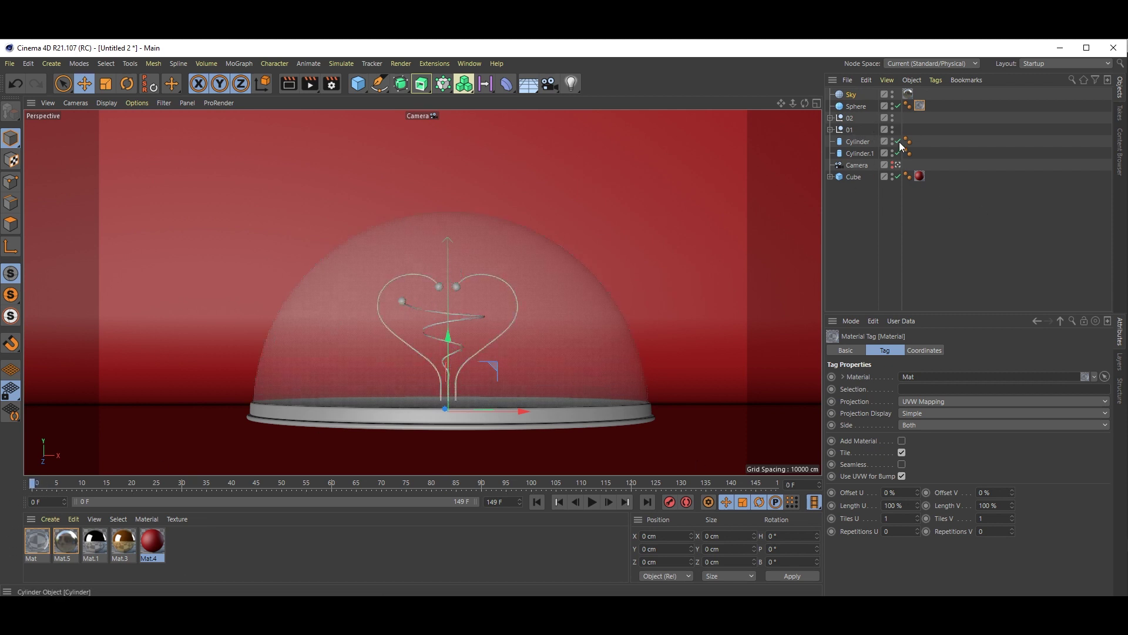
Hide the dome Sphere and apply gold Mat.3 to the platform and heart
{"action": "left_click", "coordinate": [858, 106]}
{"action": "left_click", "coordinate": [898, 105]}
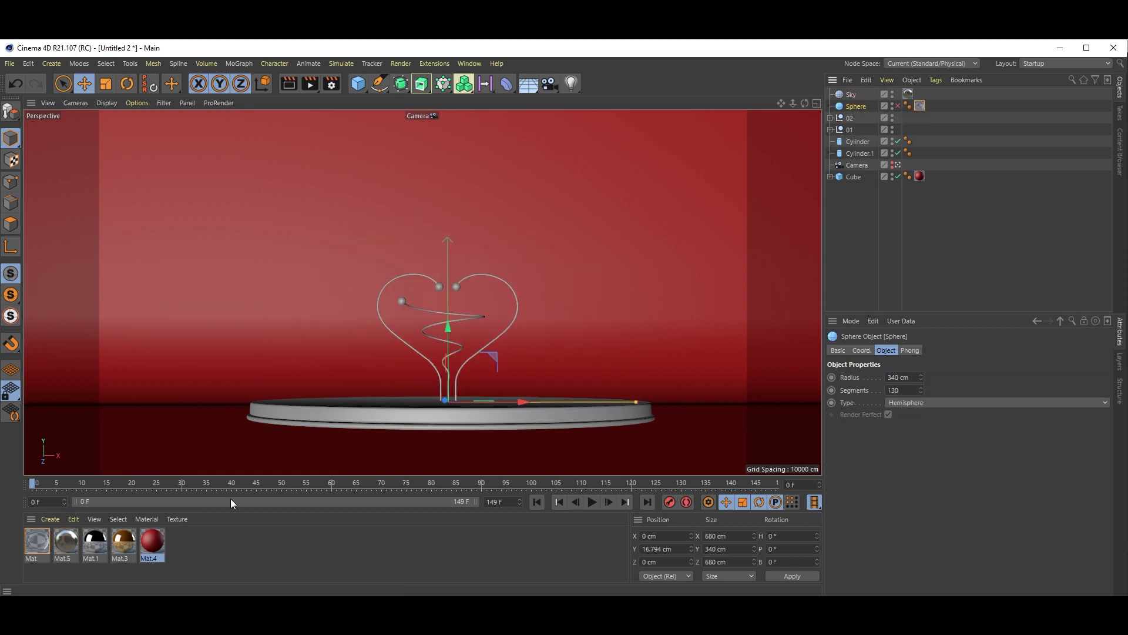
{"action": "left_click", "coordinate": [129, 553]}
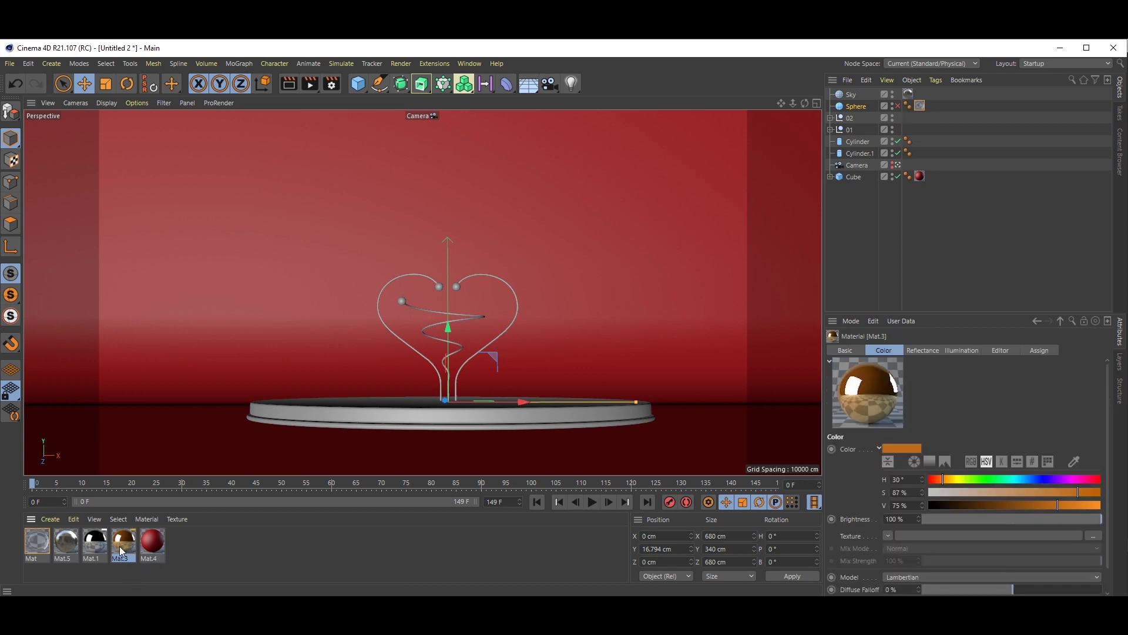
{"action": "left_click_drag", "start_coordinate": [125, 548], "coordinate": [401, 302]}
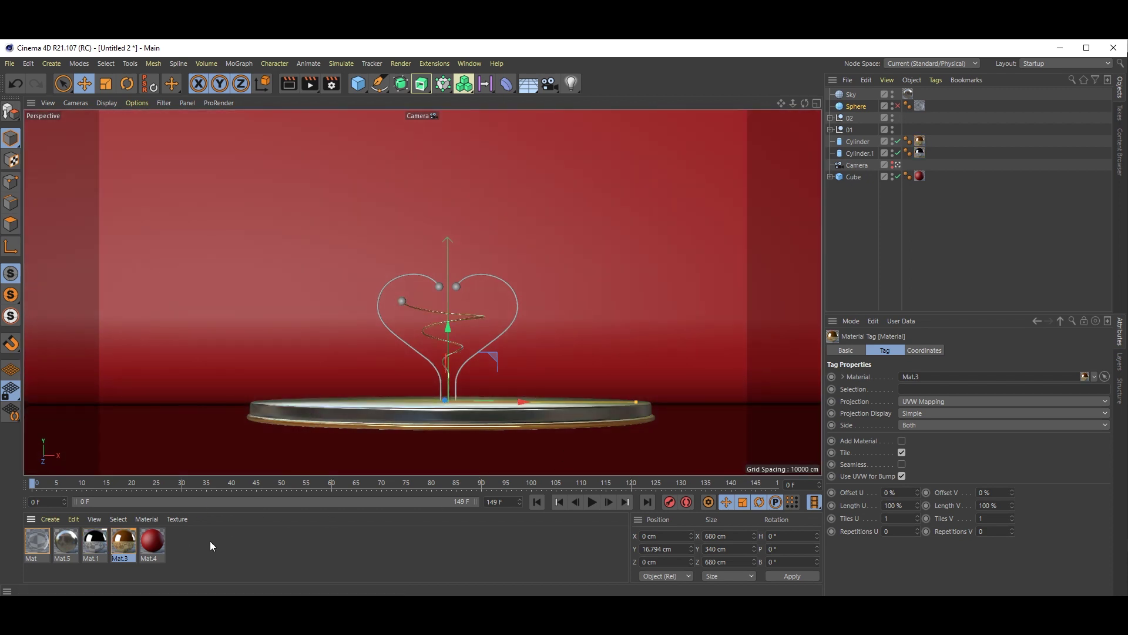
{"action": "left_click_drag", "start_coordinate": [132, 552], "coordinate": [450, 405]}
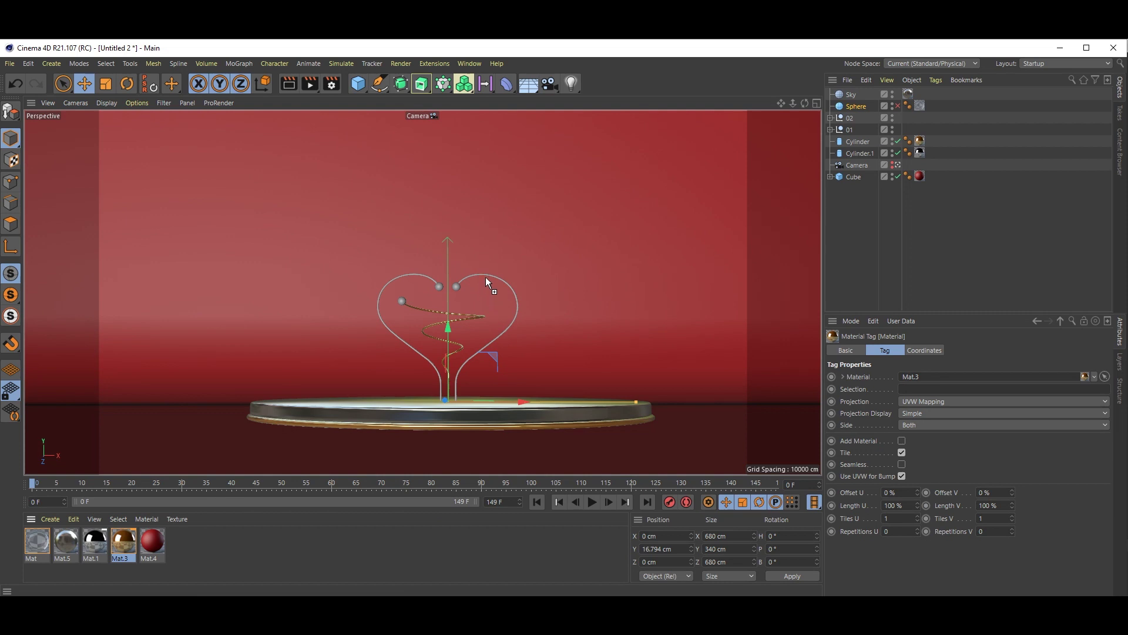
{"action": "left_click_drag", "start_coordinate": [485, 277], "coordinate": [487, 274]}
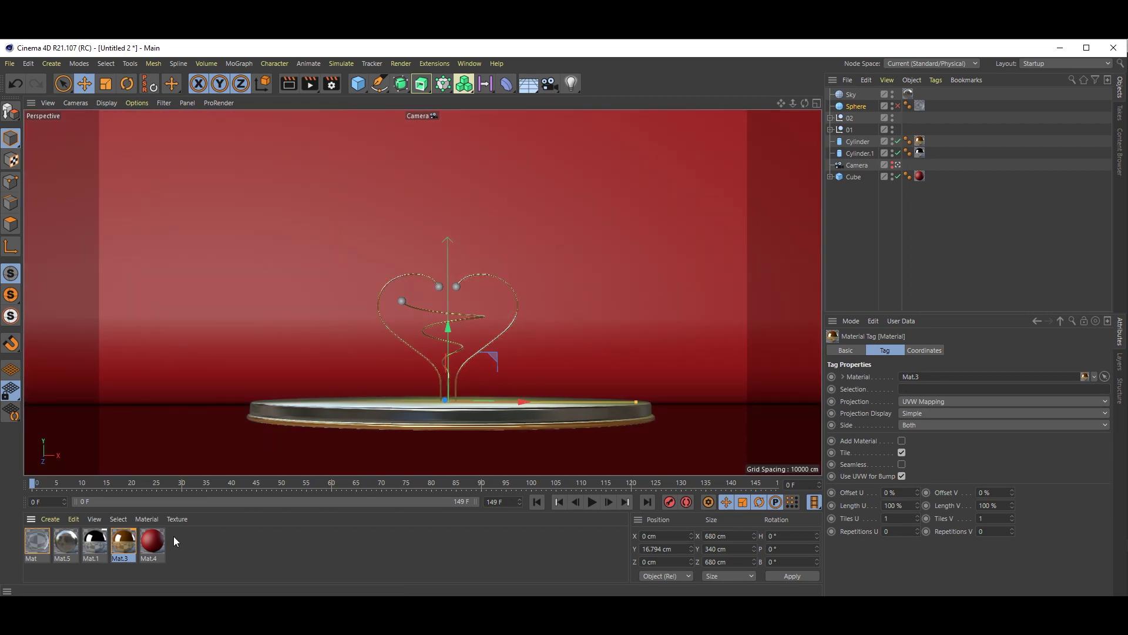
Apply dark chrome Mat.1 to both small spheres, then show the dome again
{"action": "left_click_drag", "start_coordinate": [97, 542], "coordinate": [403, 302]}
{"action": "left_click_drag", "start_coordinate": [95, 543], "coordinate": [432, 349]}
{"action": "left_click_drag", "start_coordinate": [436, 296], "coordinate": [439, 289]}
{"action": "left_click_drag", "start_coordinate": [300, 457], "coordinate": [458, 289]}
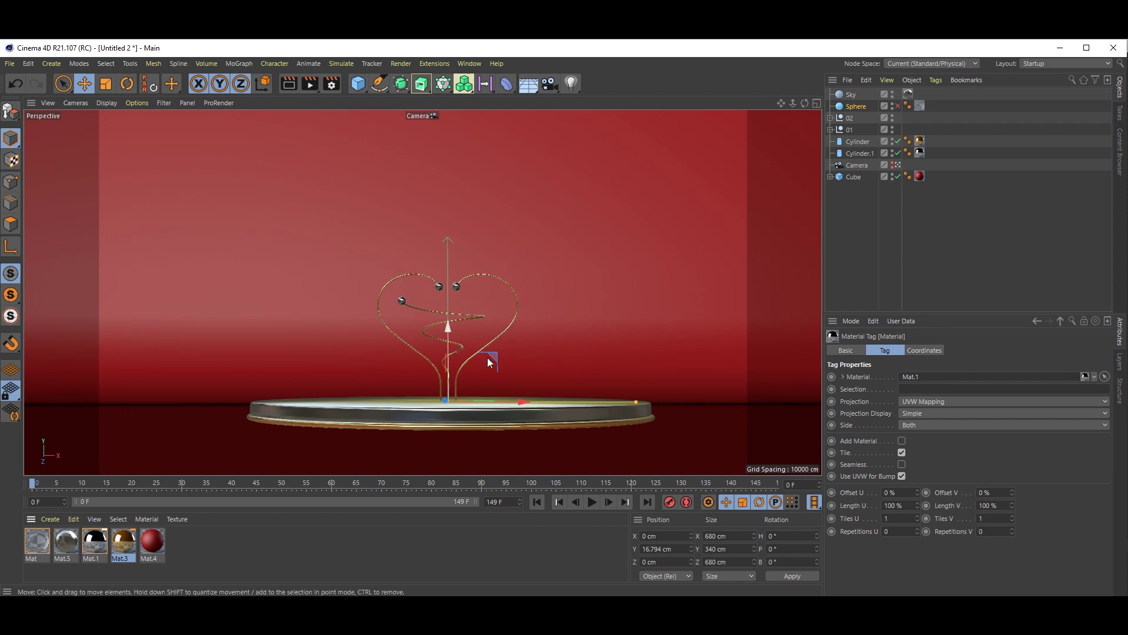
{"action": "left_click", "coordinate": [898, 106]}
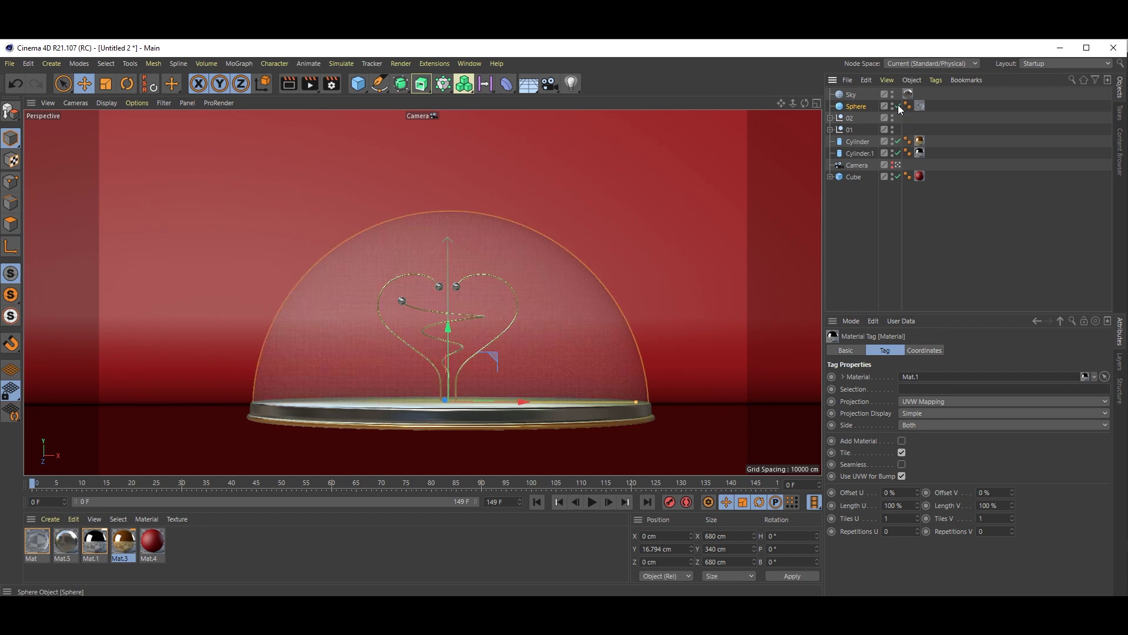
{"action": "left_click", "coordinate": [857, 106]}
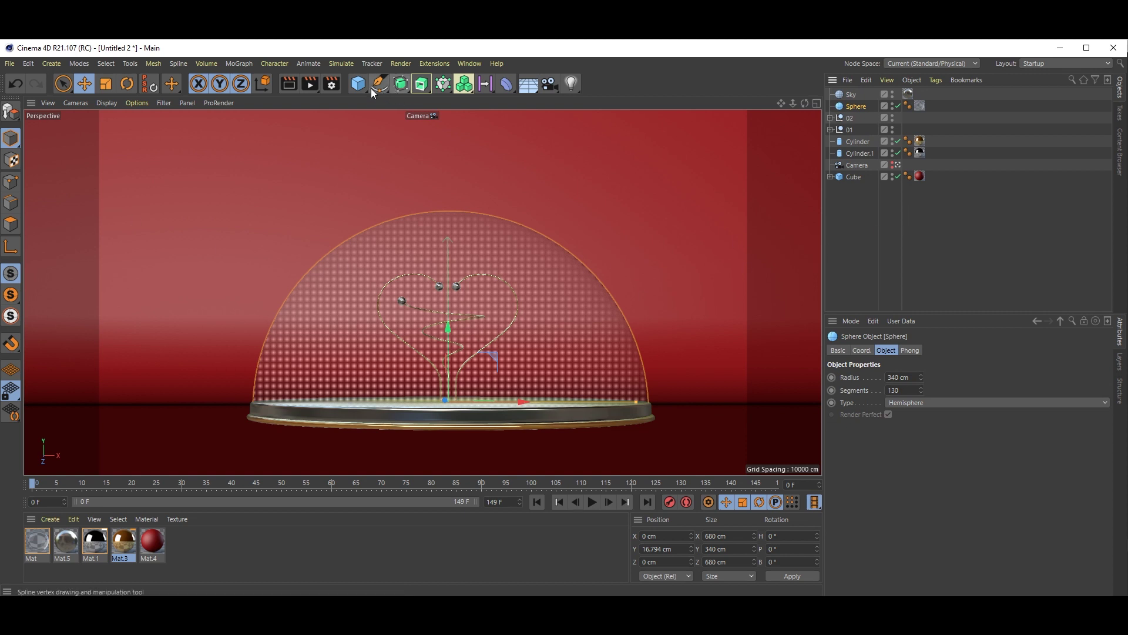
In Render Settings, keep Anti-Aliasing quality at Best
{"action": "left_click", "coordinate": [331, 85]}
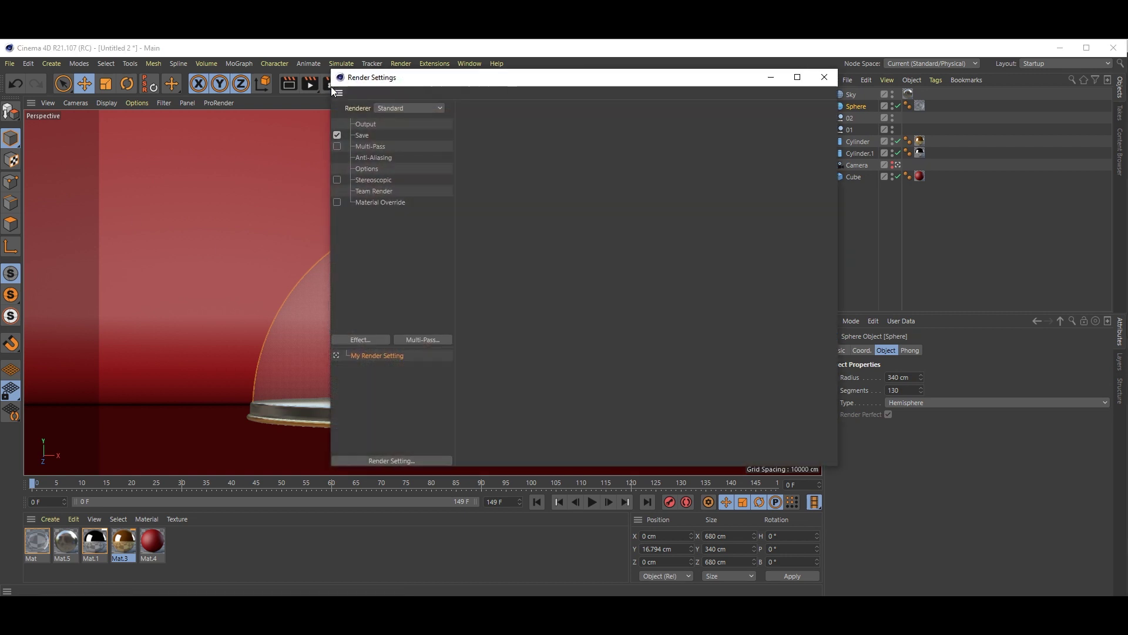
{"action": "left_click", "coordinate": [385, 160]}
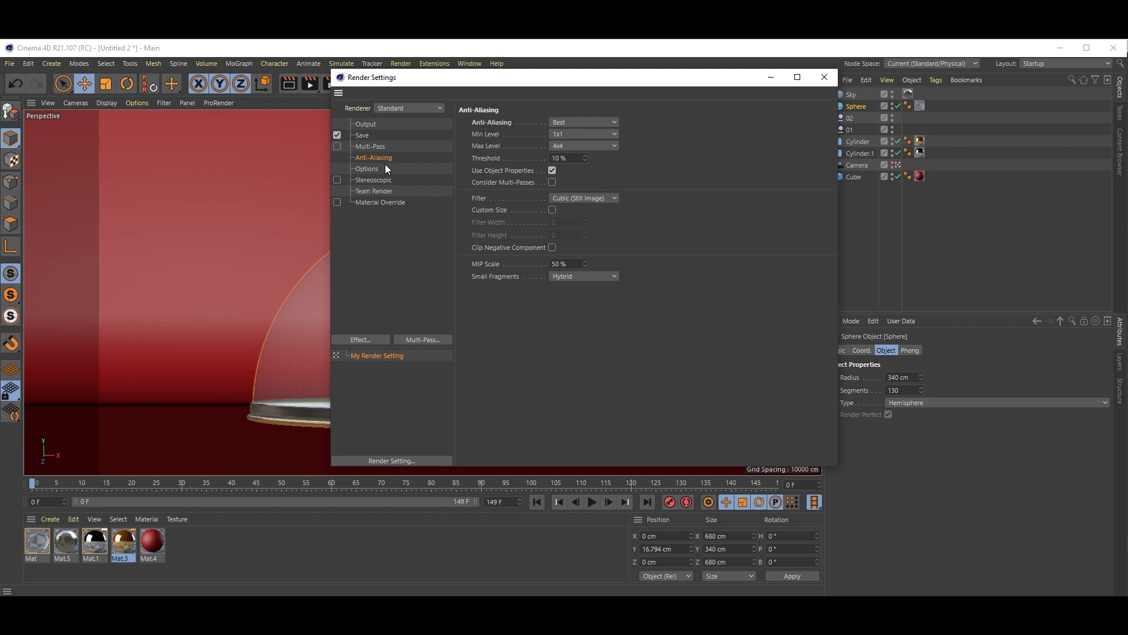
{"action": "left_click", "coordinate": [584, 122]}
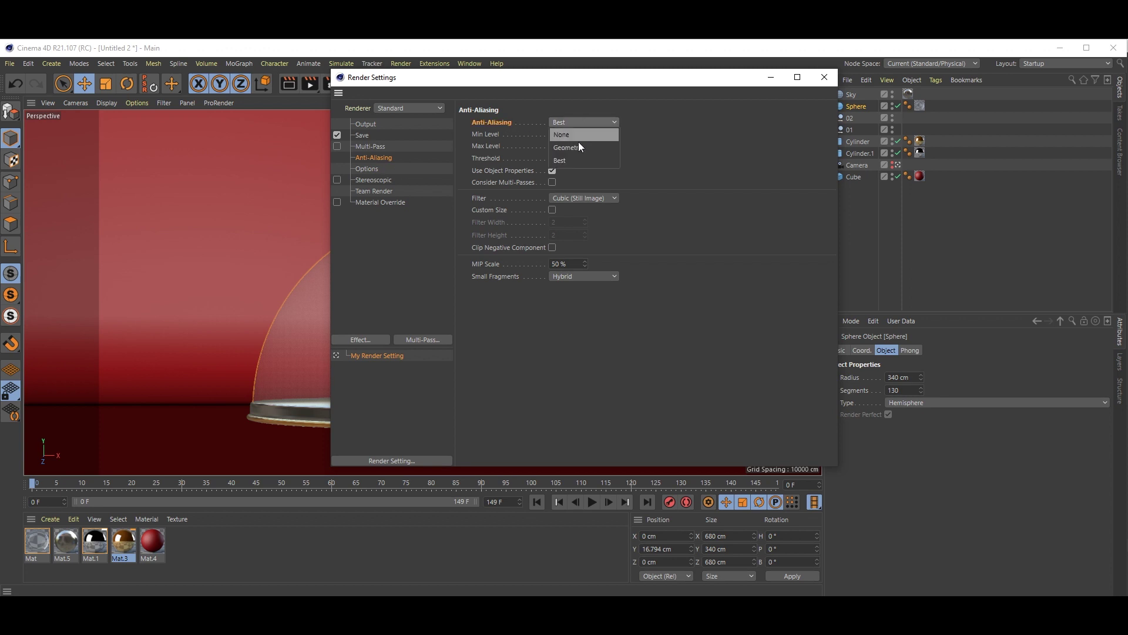
{"action": "left_click", "coordinate": [570, 156]}
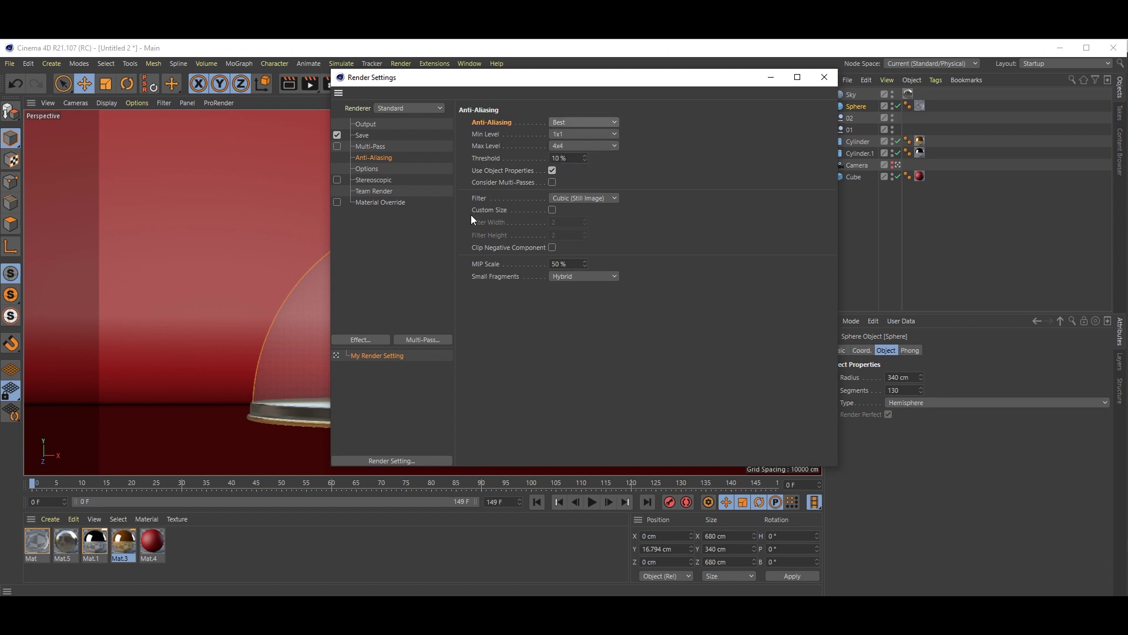
Add Ambient Occlusion and Global Illumination effects to the render settings
{"action": "left_click", "coordinate": [361, 340]}
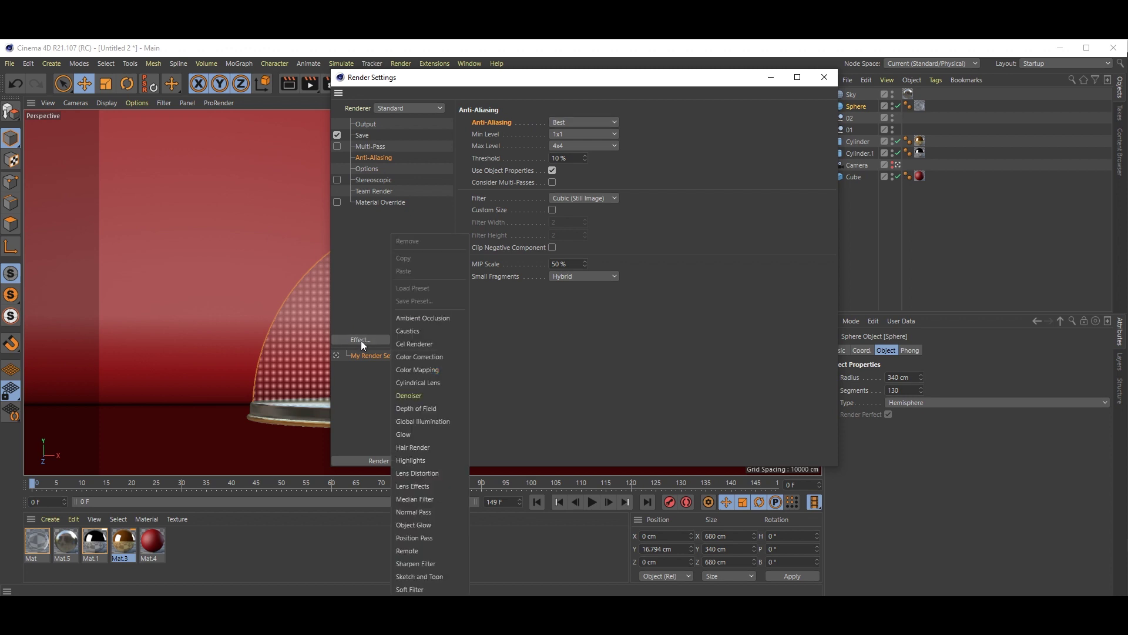
{"action": "left_click", "coordinate": [444, 322]}
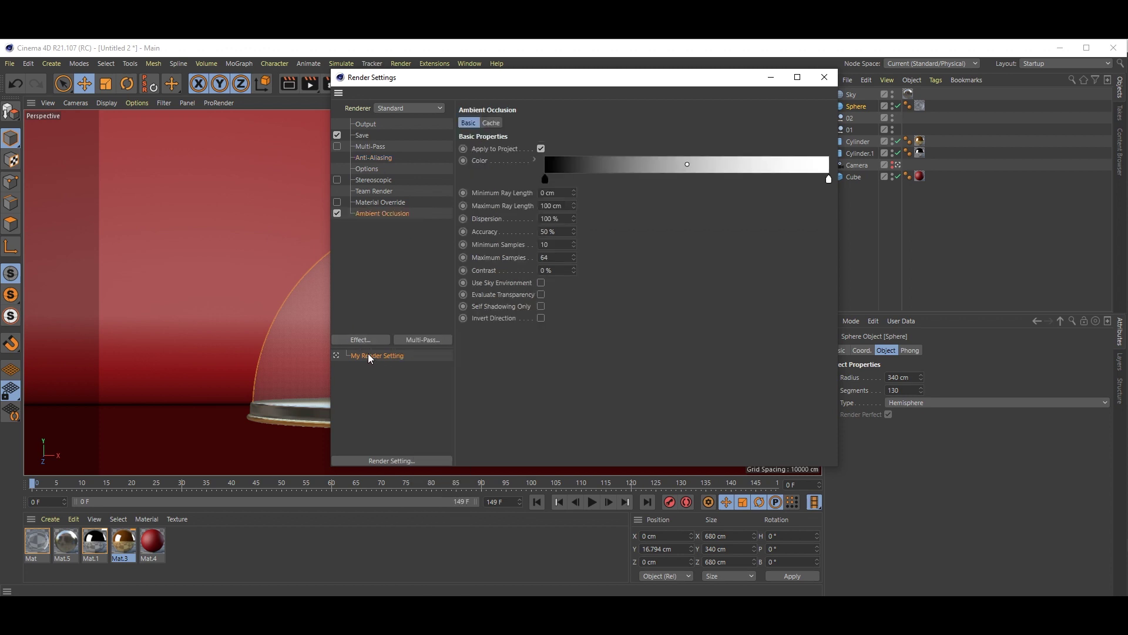
{"action": "left_click", "coordinate": [359, 341]}
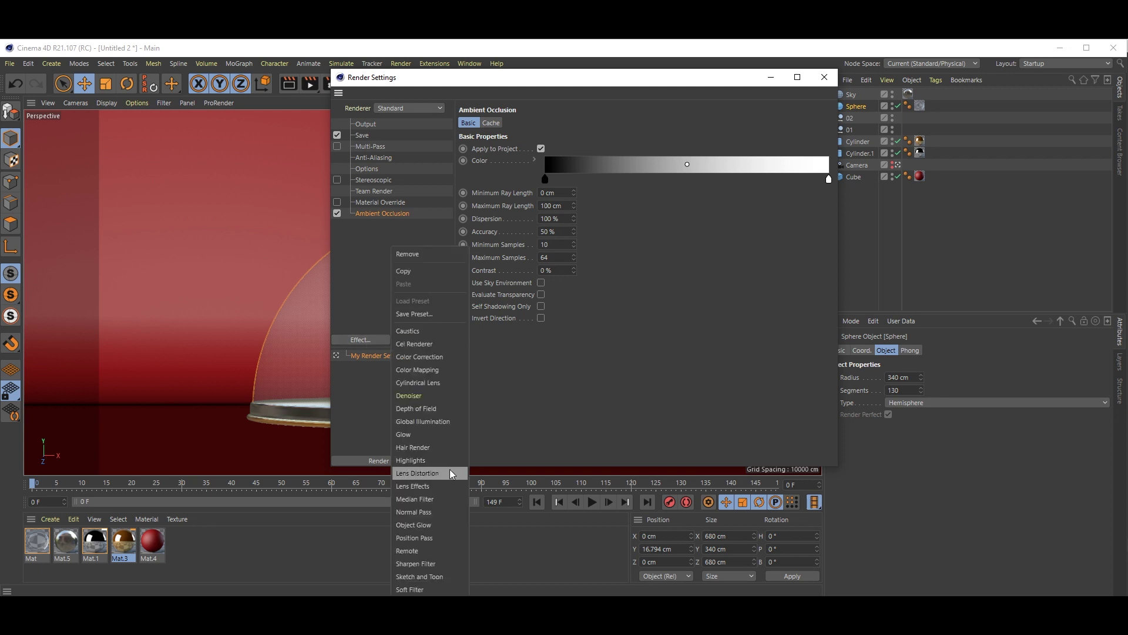
{"action": "left_click", "coordinate": [440, 429]}
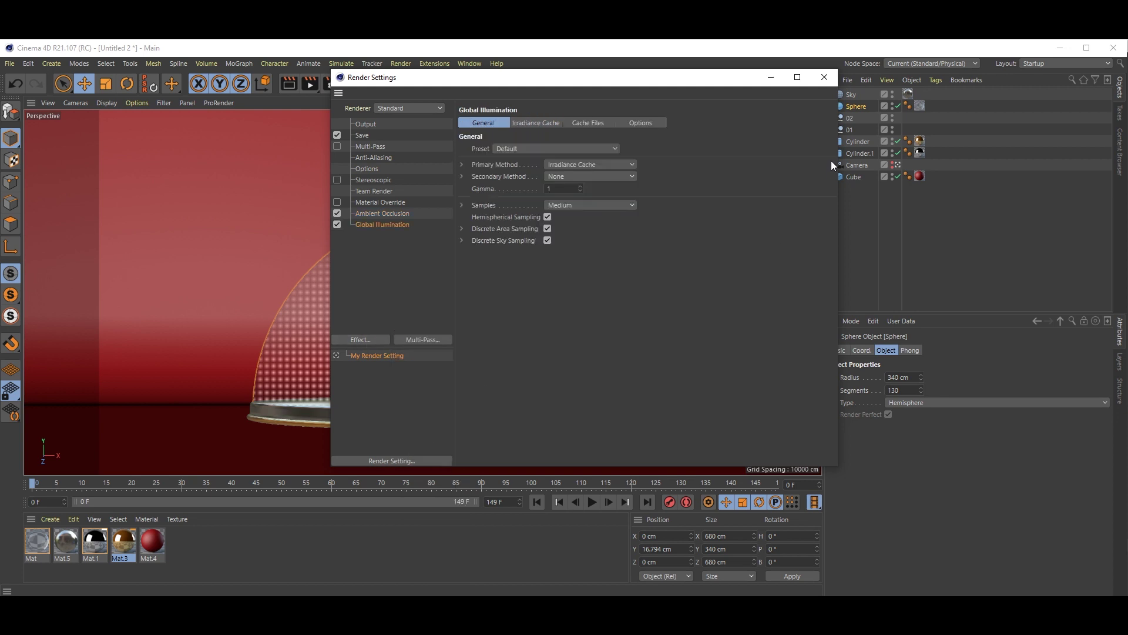
{"action": "left_click", "coordinate": [824, 77]}
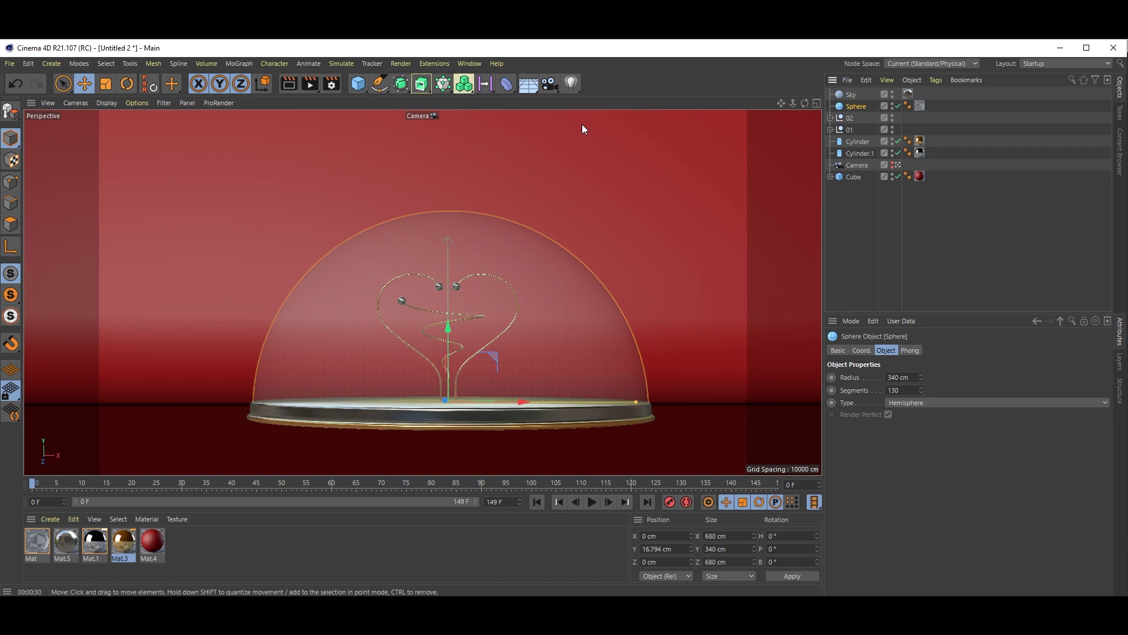
Add an Area Light, raise it high above the dome and tilt it to face downward
{"action": "left_click", "coordinate": [576, 87]}
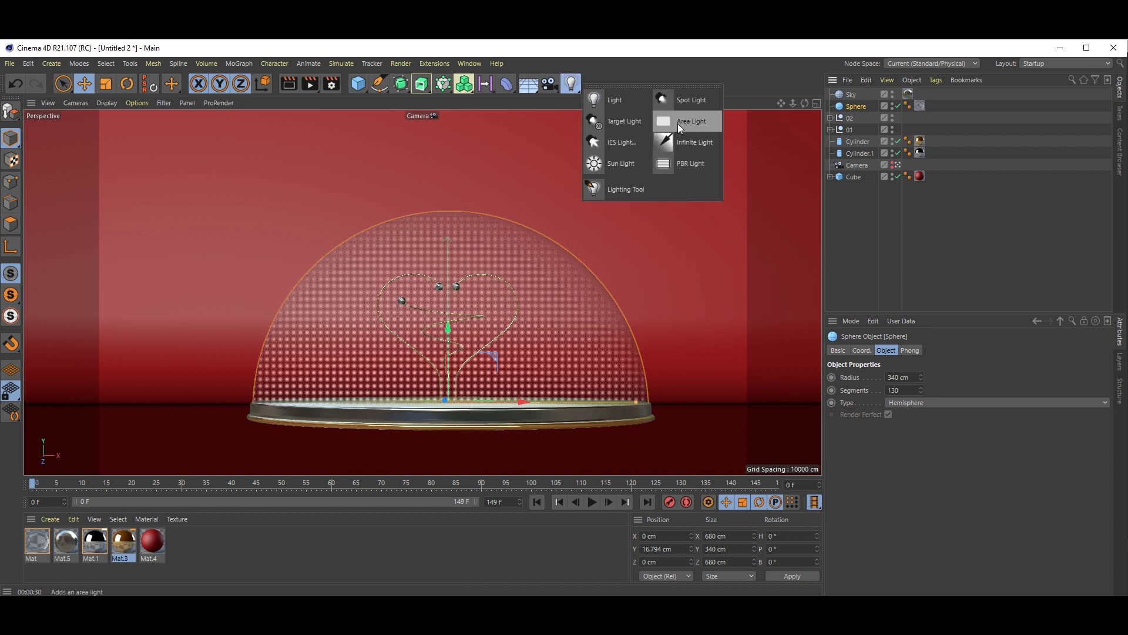
{"action": "left_click", "coordinate": [678, 123]}
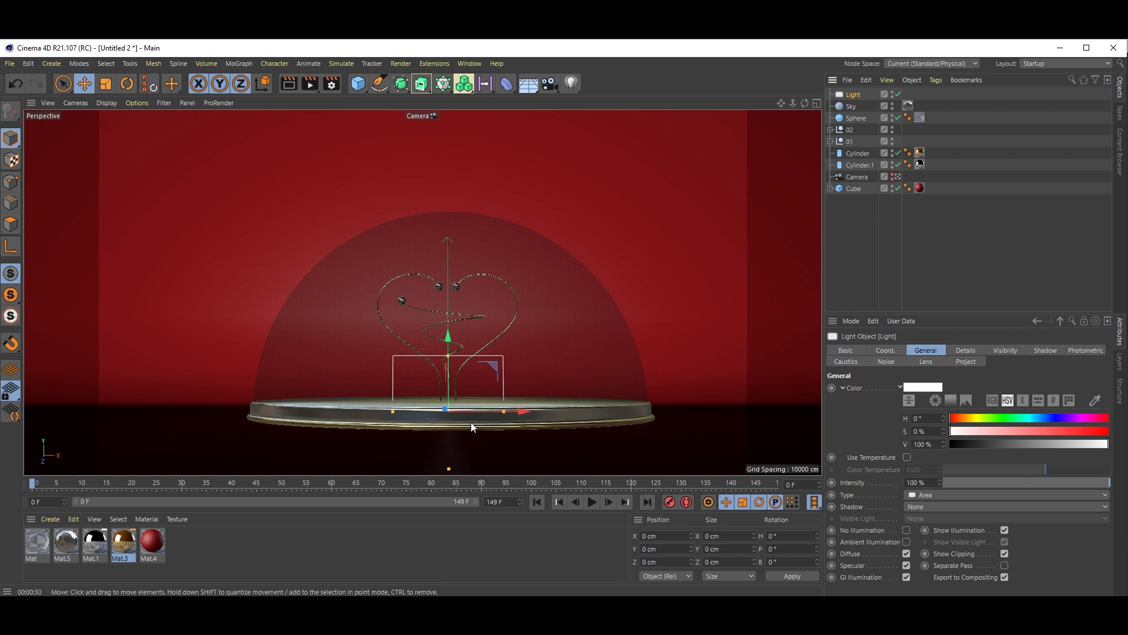
{"action": "left_click_drag", "start_coordinate": [454, 350], "coordinate": [488, 132]}
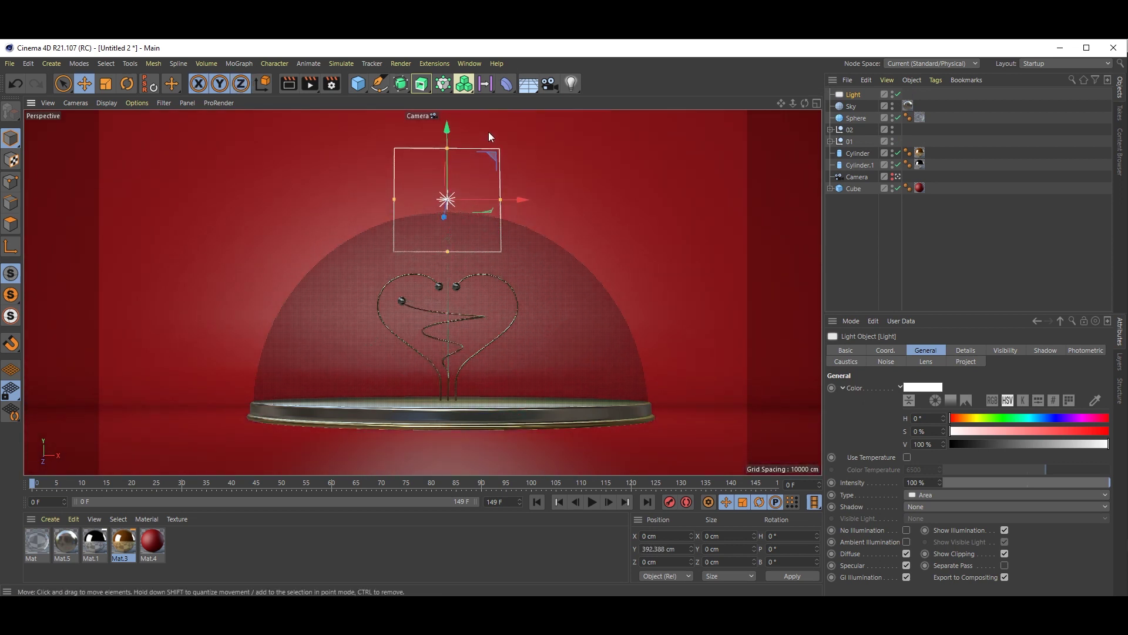
{"action": "key", "text": "r"}
{"action": "left_click_drag", "start_coordinate": [449, 235], "coordinate": [466, 101]}
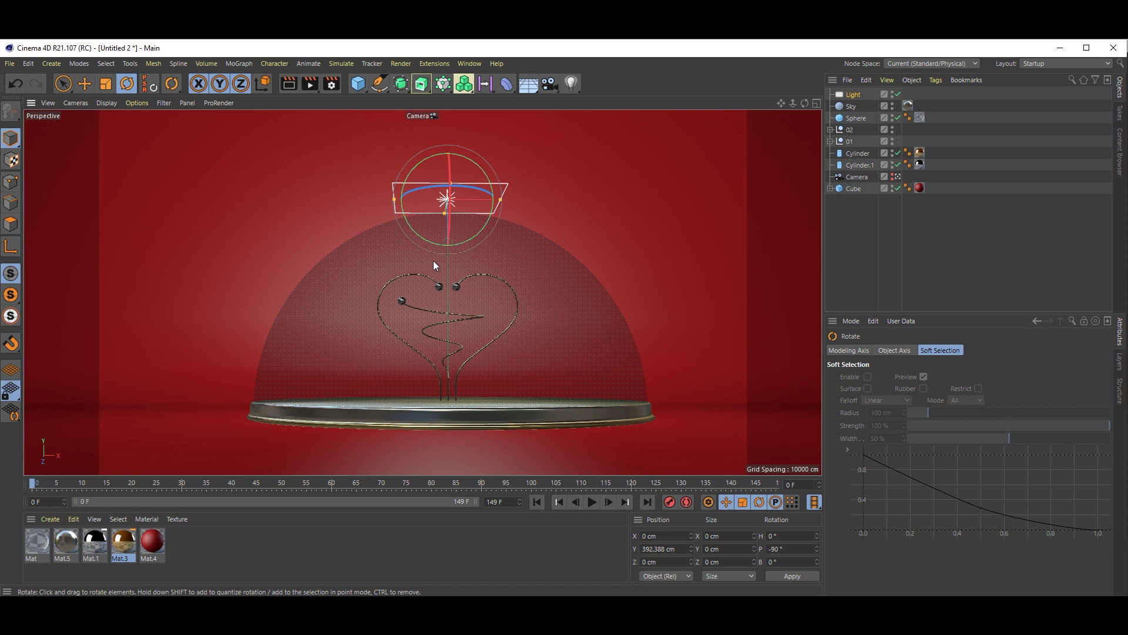
{"action": "key", "text": "e"}
{"action": "left_click_drag", "start_coordinate": [450, 272], "coordinate": [438, 122]}
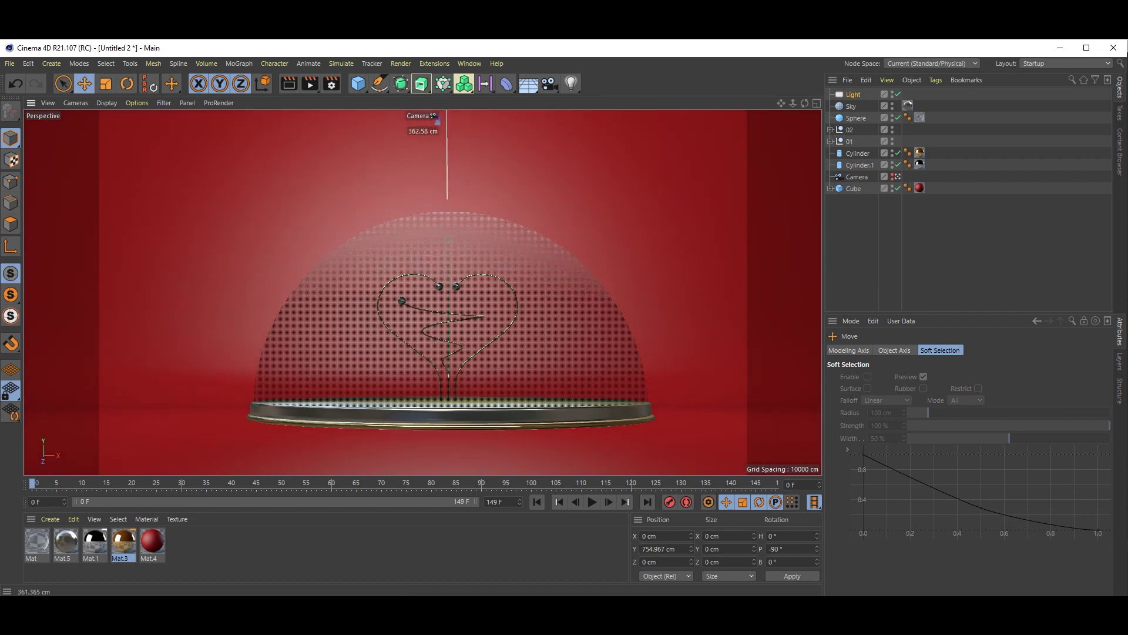
Set the light's falloff to Inverse Square (Physically Accurate) with a radius of about 821 cm
{"action": "left_click", "coordinate": [859, 95]}
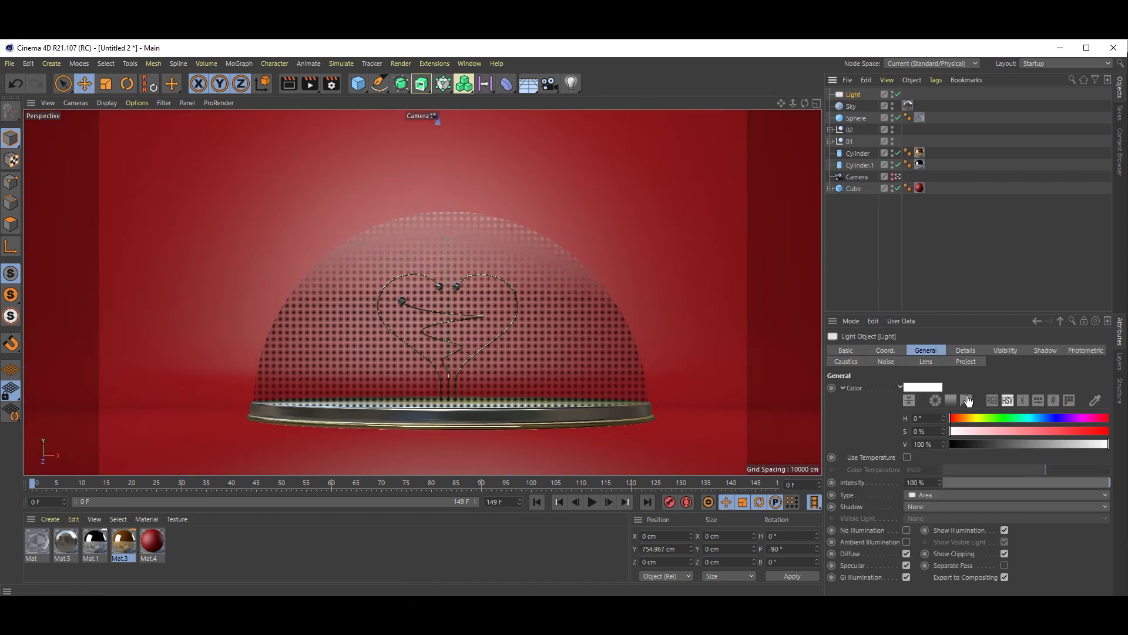
{"action": "left_click", "coordinate": [965, 350]}
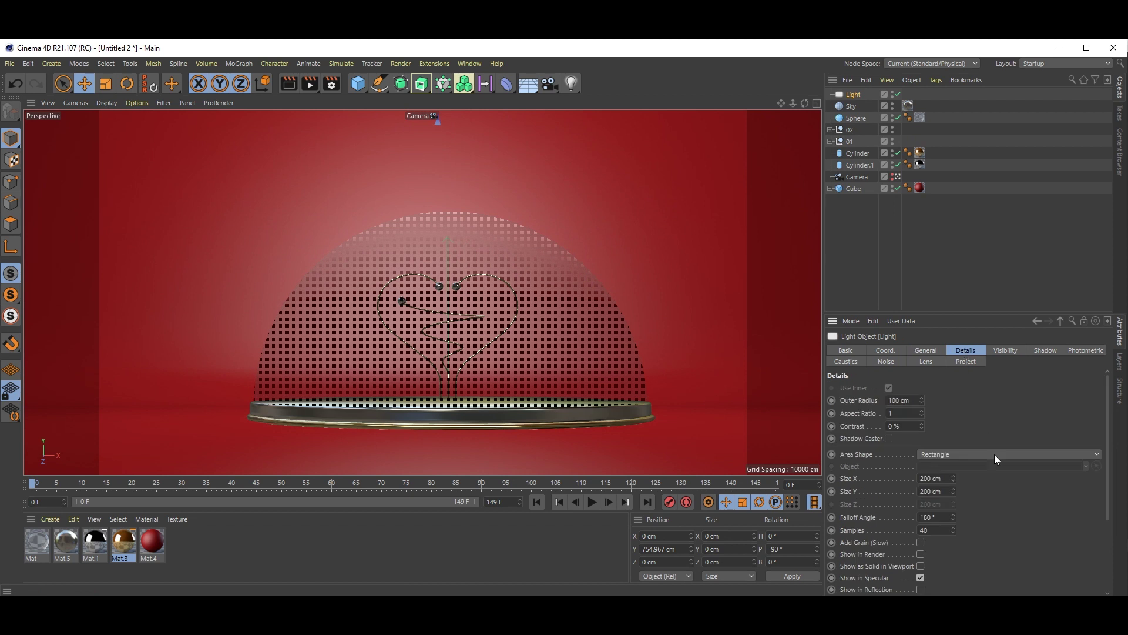
{"action": "scroll", "coordinate": [966, 531], "scroll_direction": "down", "scroll_amount": 5}
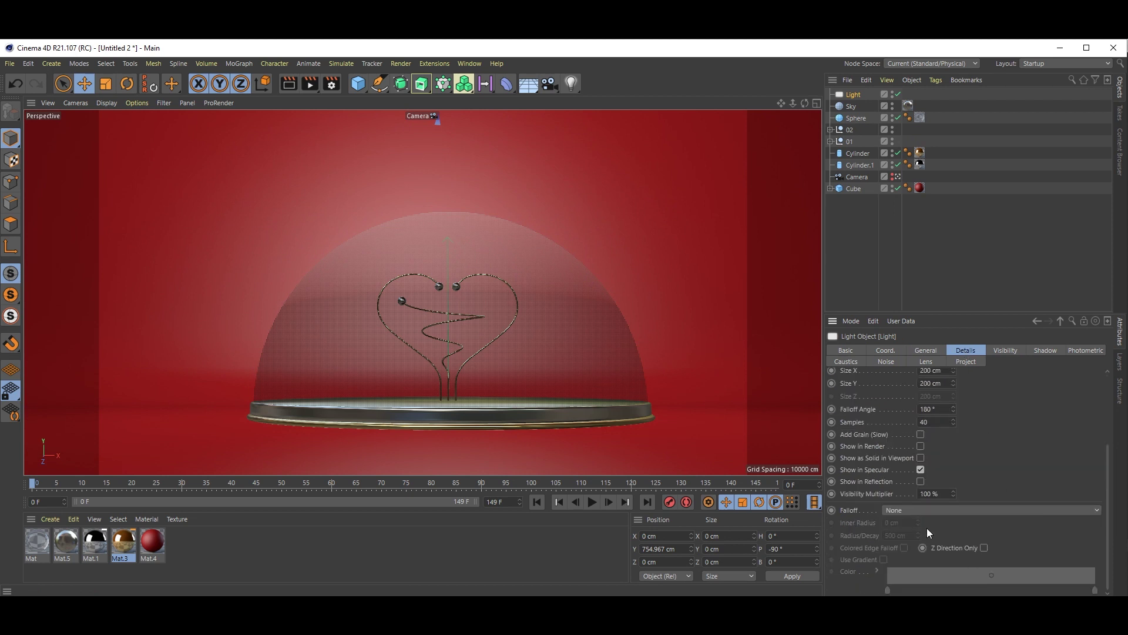
{"action": "left_click", "coordinate": [914, 512]}
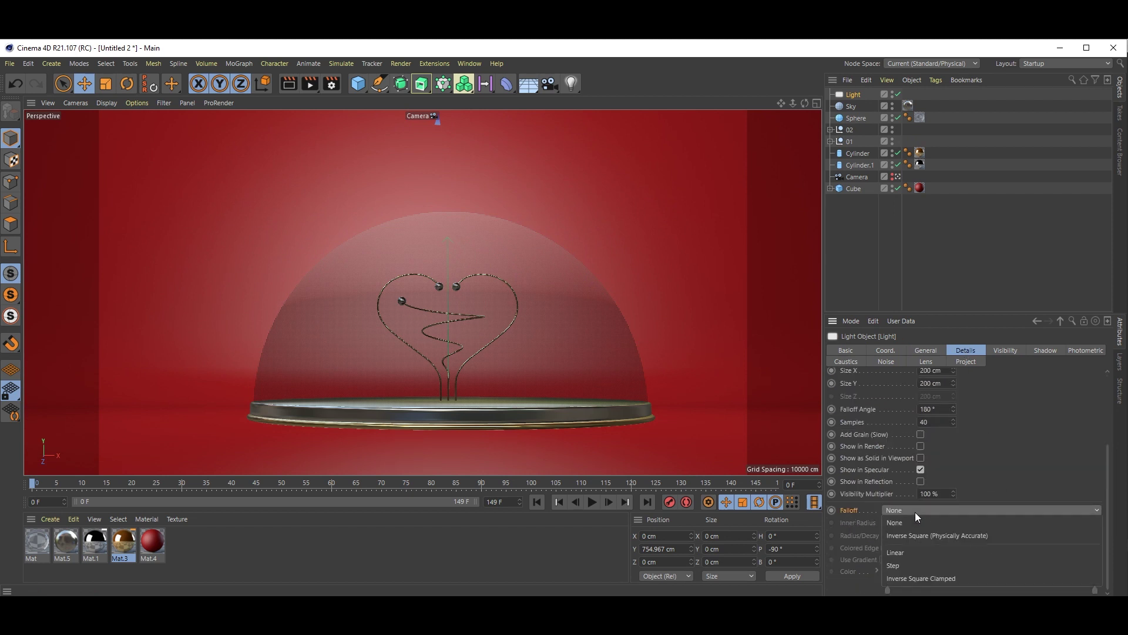
{"action": "left_click", "coordinate": [933, 535]}
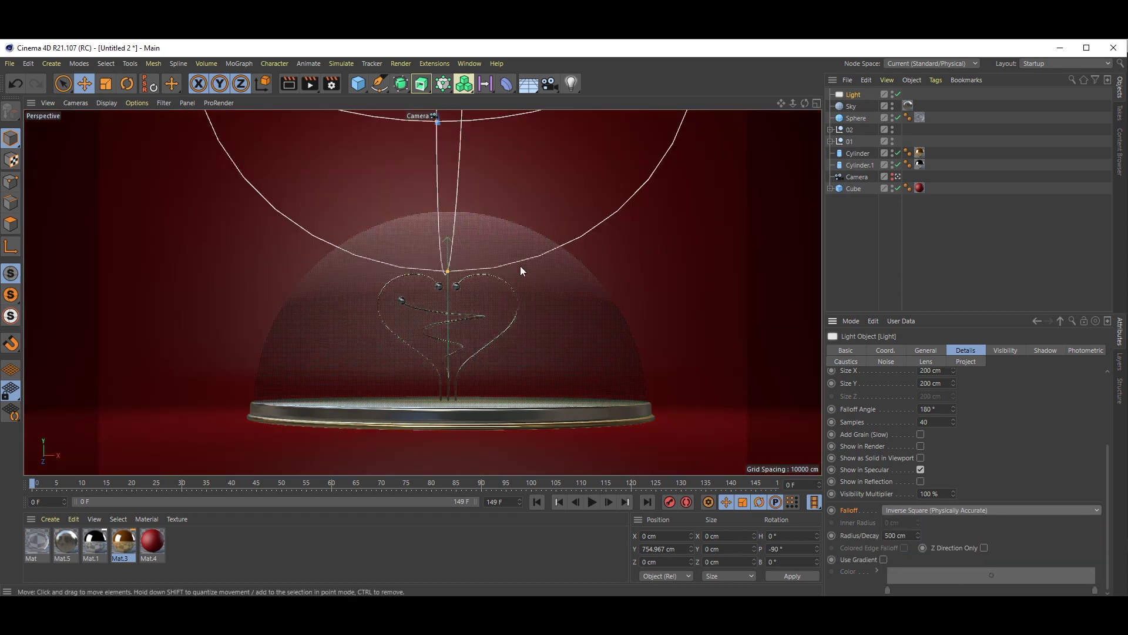
{"action": "left_click_drag", "start_coordinate": [448, 272], "coordinate": [467, 449]}
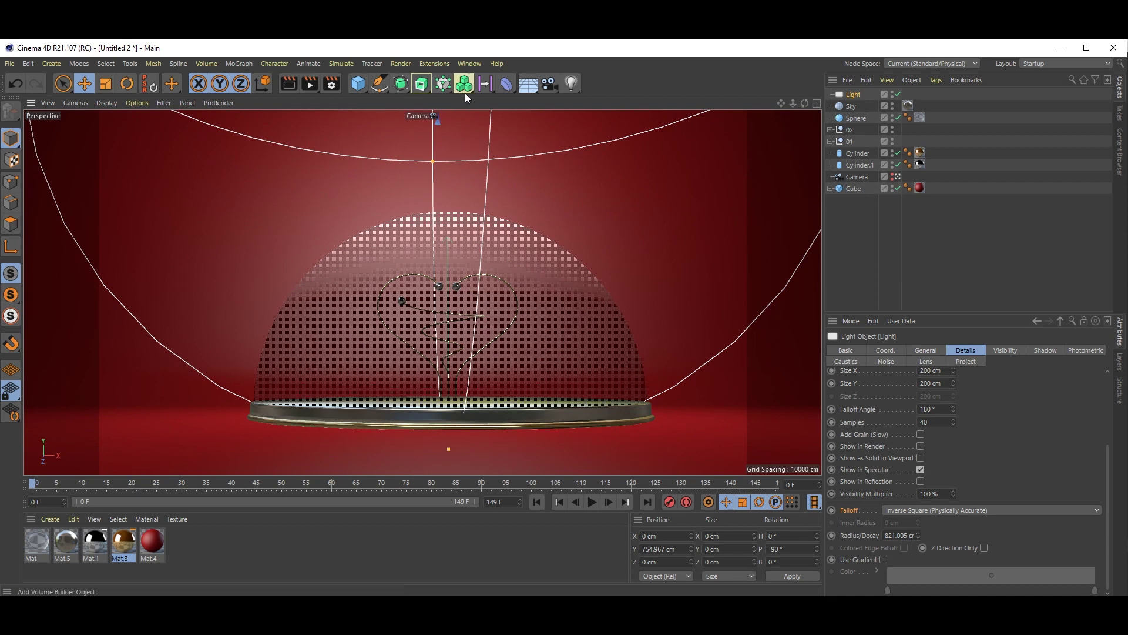
Add an omni Light.1 with Ambient Illumination enabled at 55% intensity
{"action": "left_click", "coordinate": [570, 84]}
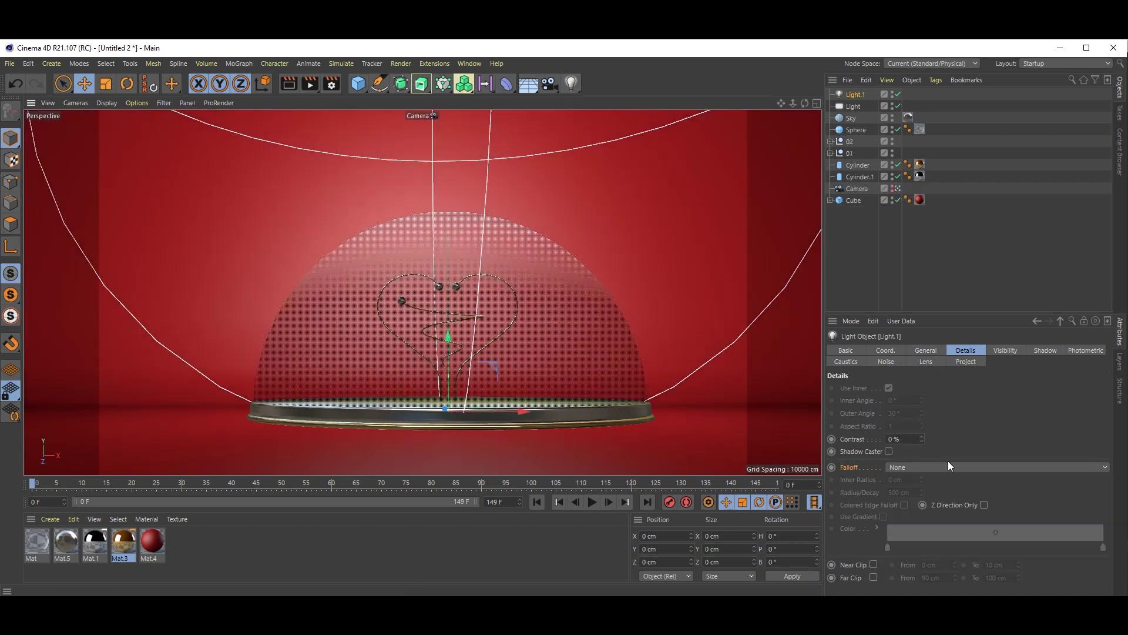
{"action": "left_click", "coordinate": [928, 353]}
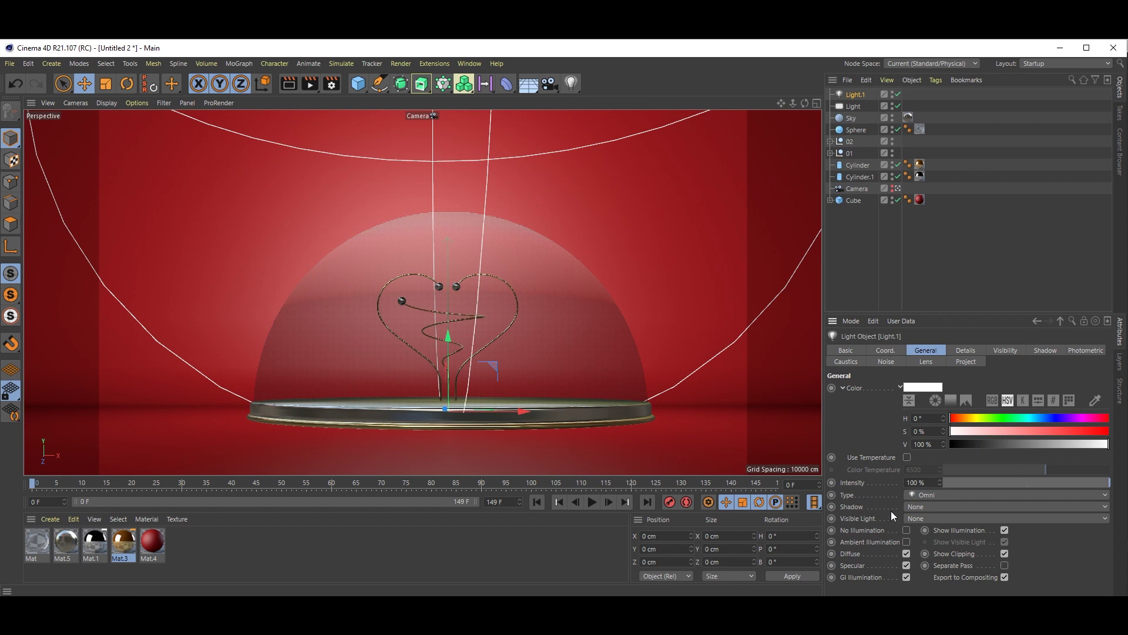
{"action": "left_click", "coordinate": [907, 542]}
{"action": "left_click", "coordinate": [1066, 482]}
{"action": "left_click_drag", "start_coordinate": [1066, 482], "coordinate": [1037, 484]}
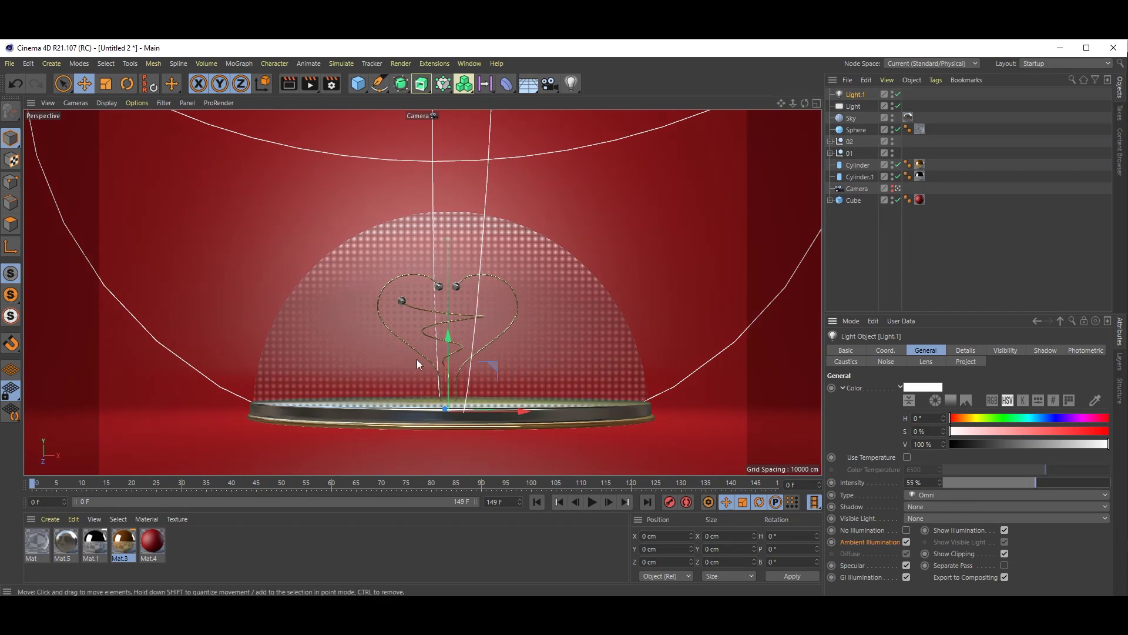
Render the active viewport to preview the gold heart under the glass dome
{"action": "left_click", "coordinate": [292, 86]}
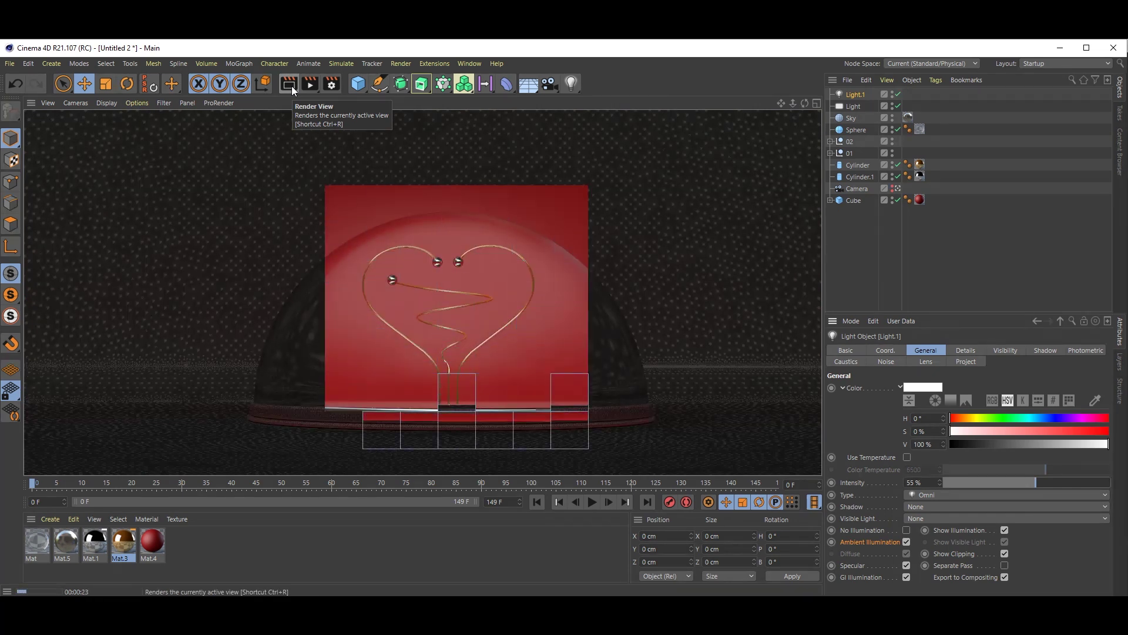